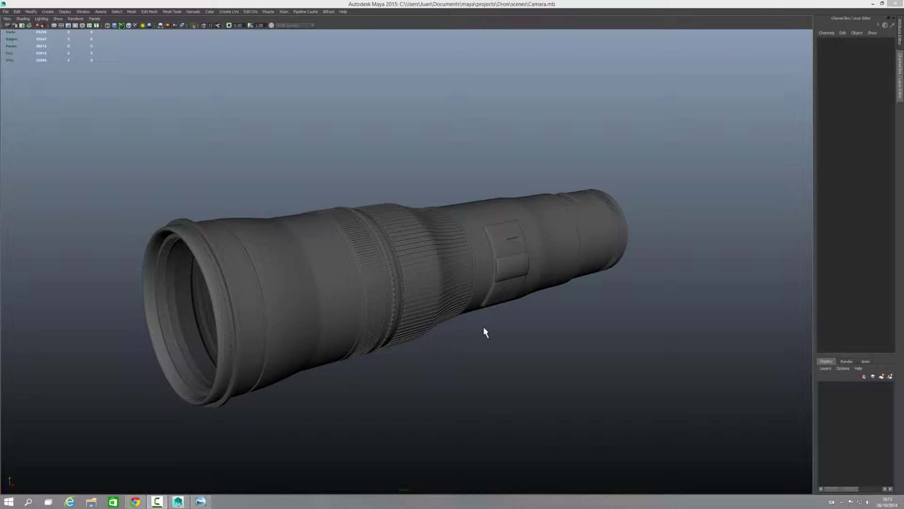
Inspect the studded ring, undoing to its recessed stud holes and redoing the raised studs
right_click_drag(338, 333, 428, 319, "alt")
mouse_move(442, 309)
left_mouse_down("alt")
mouse_move(410, 299)
mouse_move(442, 309)
mouse_move(466, 303)
mouse_move(430, 312)
left_mouse_up("alt")
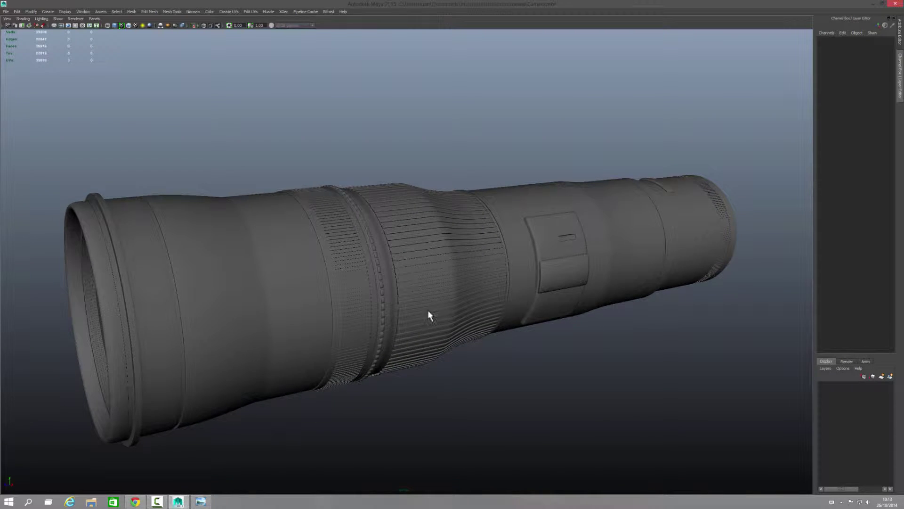
scroll(518, 323, "up", 3)
scroll(456, 286, "up", 3)
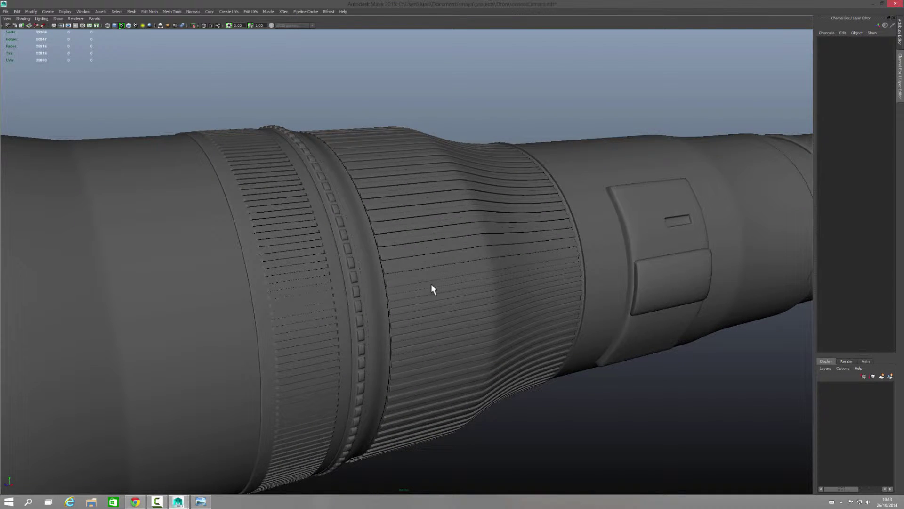
left_click(431, 285)
left_click(355, 287)
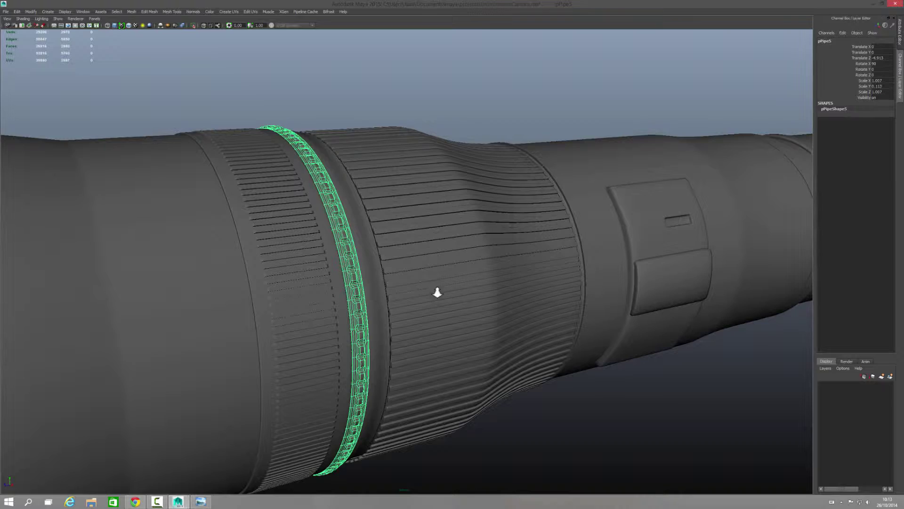
right_click_drag(434, 289, 304, 290, "alt")
right_click_drag(403, 292, 541, 303, "alt")
mouse_move(541, 303)
left_mouse_down("alt")
mouse_move(376, 289)
mouse_move(473, 296)
left_mouse_up("alt")
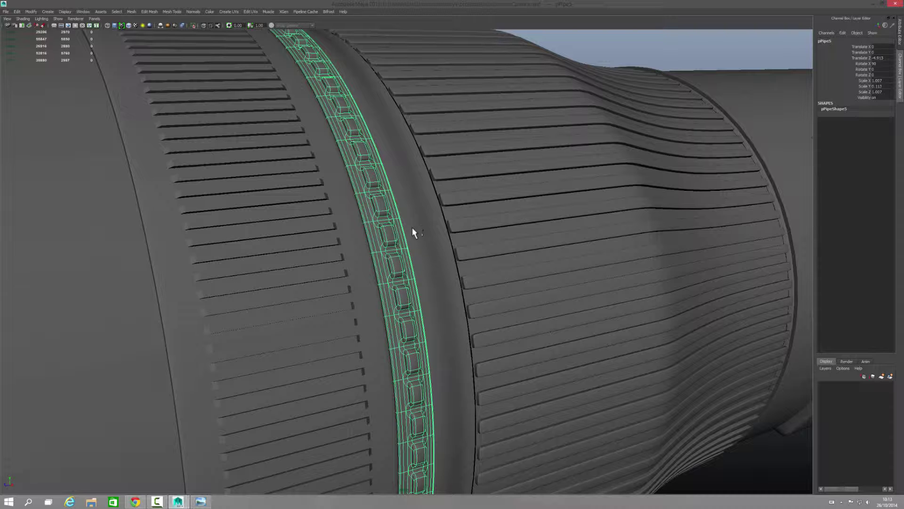
key("ctrl+z")
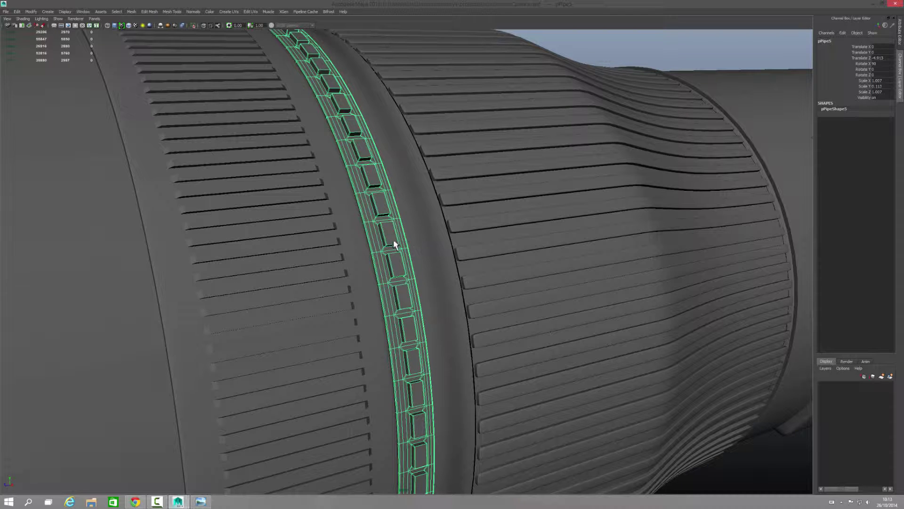
left_click_drag(457, 242, 386, 244, "alt")
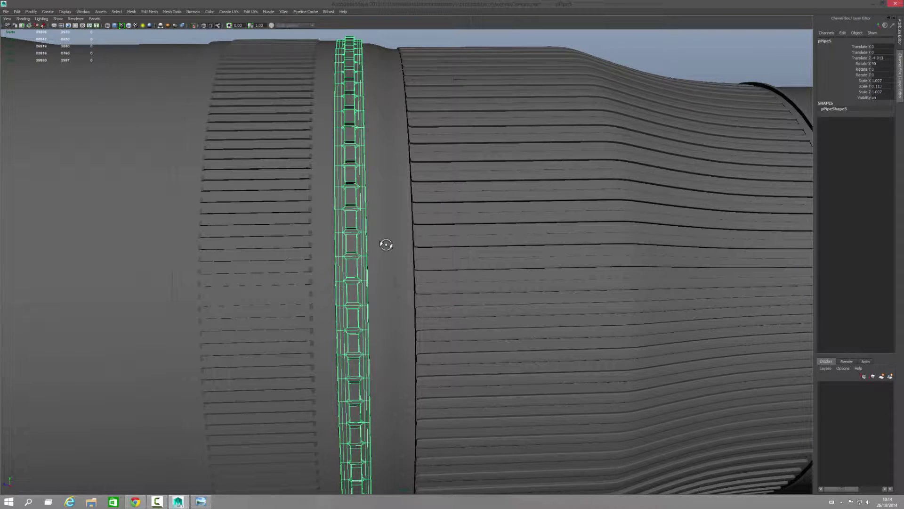
key("shift+z")
Inspect the ribbed focus band and one of its ribs from above
left_click(479, 249)
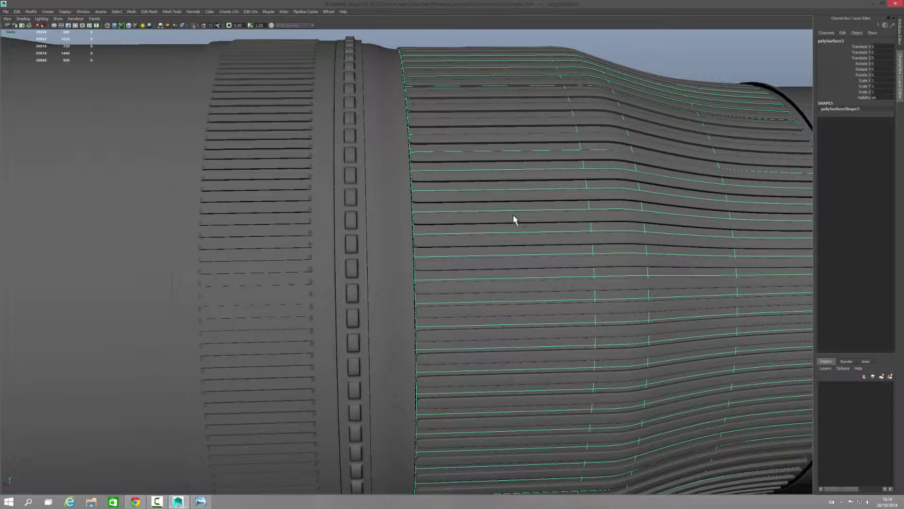
scroll(480, 222, "down", 4)
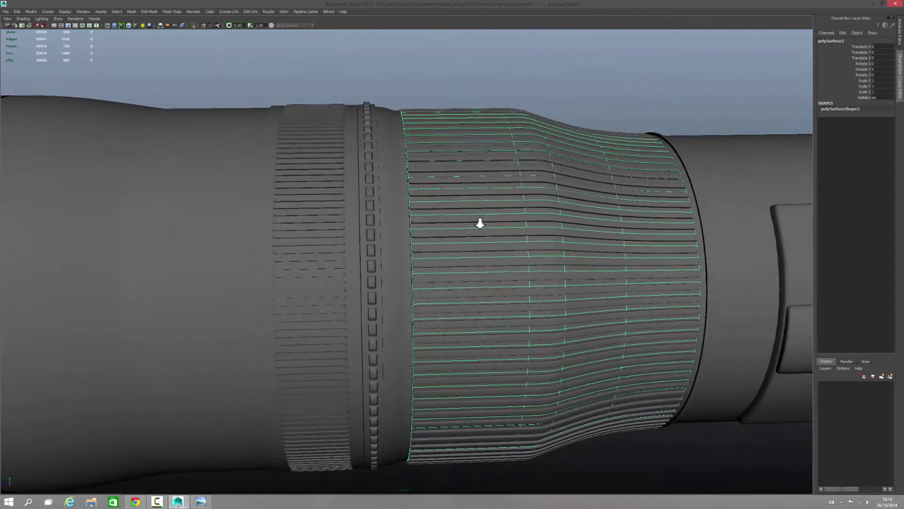
scroll(532, 246, "down", 2)
mouse_move(532, 245)
left_mouse_down("alt")
mouse_move(476, 246)
mouse_move(465, 256)
mouse_move(494, 258)
left_mouse_up("alt")
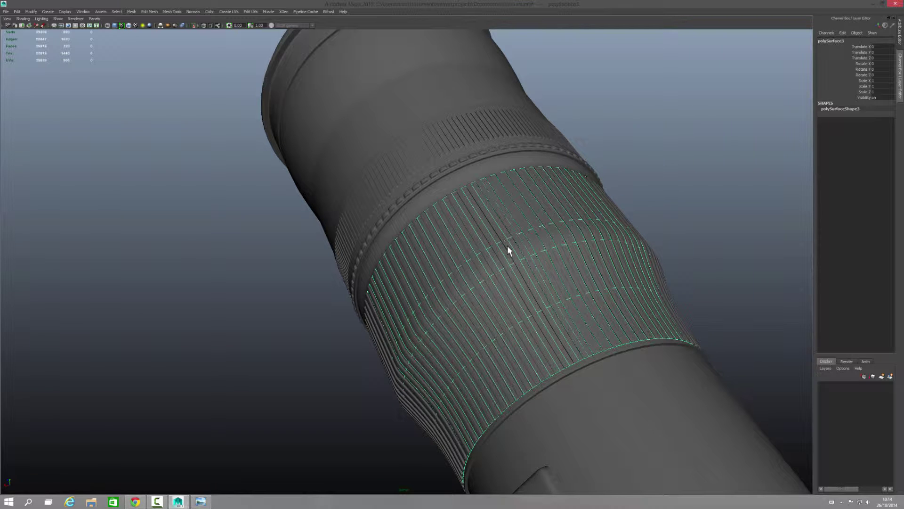
left_click(505, 241)
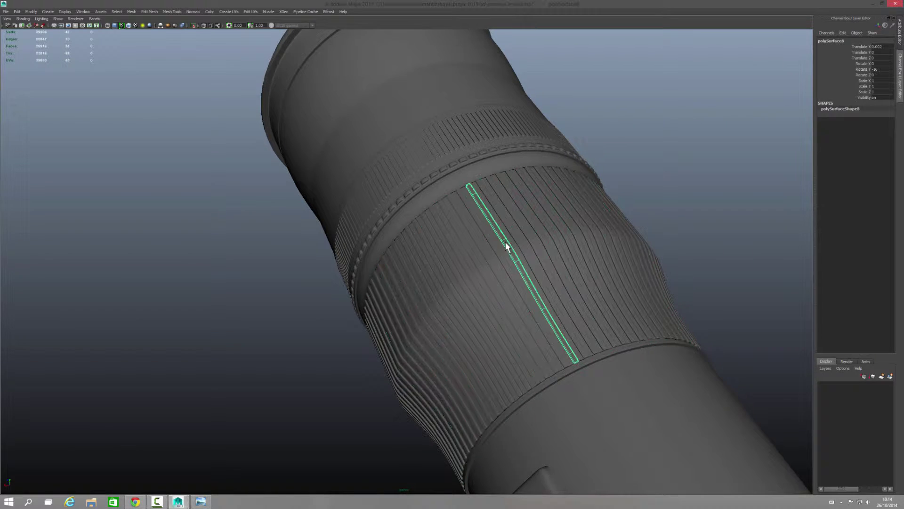
mouse_move(459, 260)
left_mouse_down("alt")
mouse_move(539, 246)
mouse_move(464, 211)
left_mouse_up("alt")
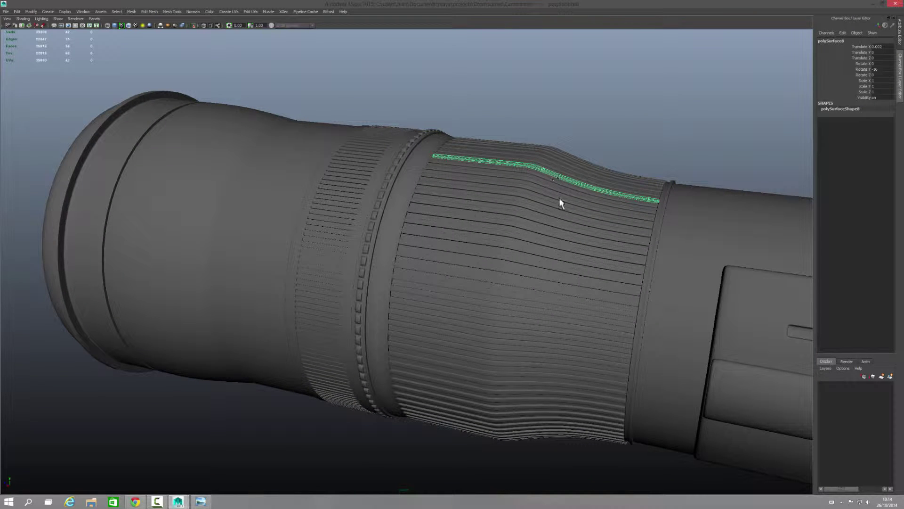
left_click_drag(559, 200, 559, 220, "alt")
left_click(631, 159)
Pan and zoom to frame the rear end of the lens barrel
scroll(607, 175, "down", 2)
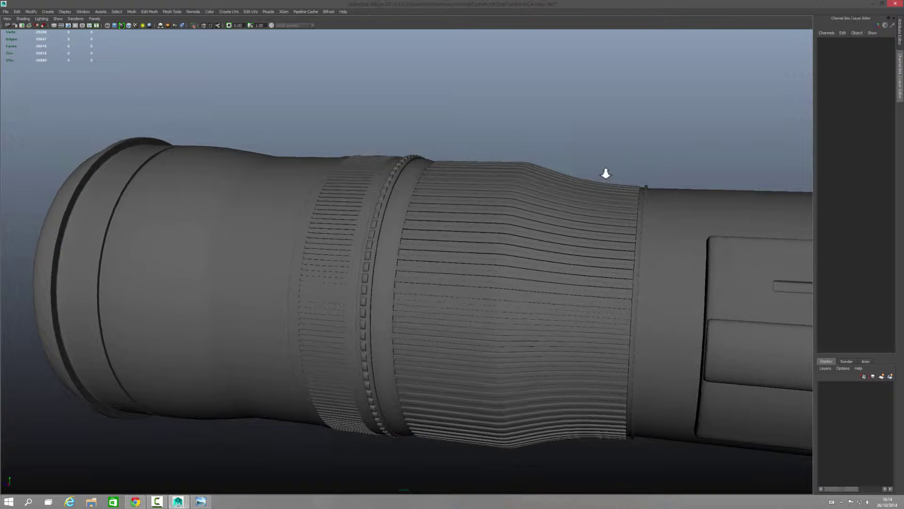
scroll(478, 196, "down", 3)
scroll(506, 188, "down", 3)
scroll(510, 193, "down", 1)
scroll(510, 193, "up", 2)
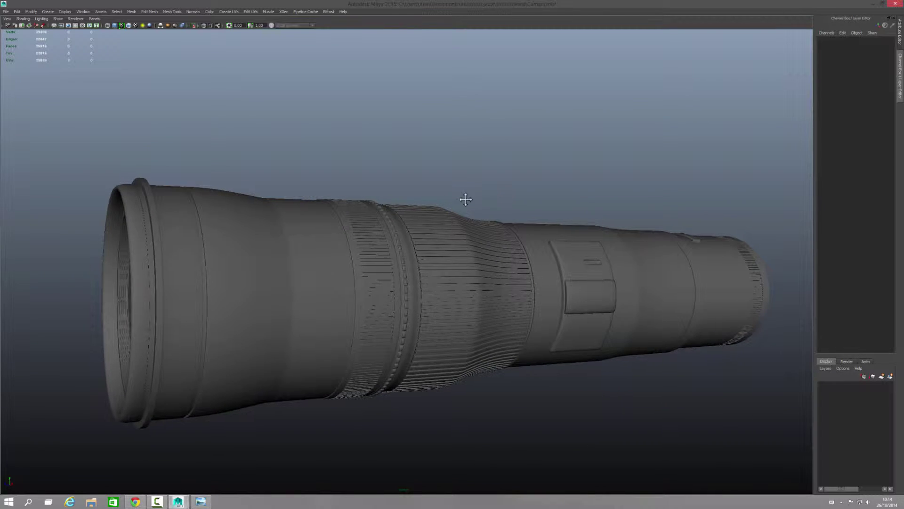
middle_click_drag(464, 198, 186, 259, "alt")
scroll(622, 250, "up", 3)
mouse_move(622, 250)
middle_mouse_down("alt")
mouse_move(520, 187)
mouse_move(361, 154)
middle_mouse_up("alt")
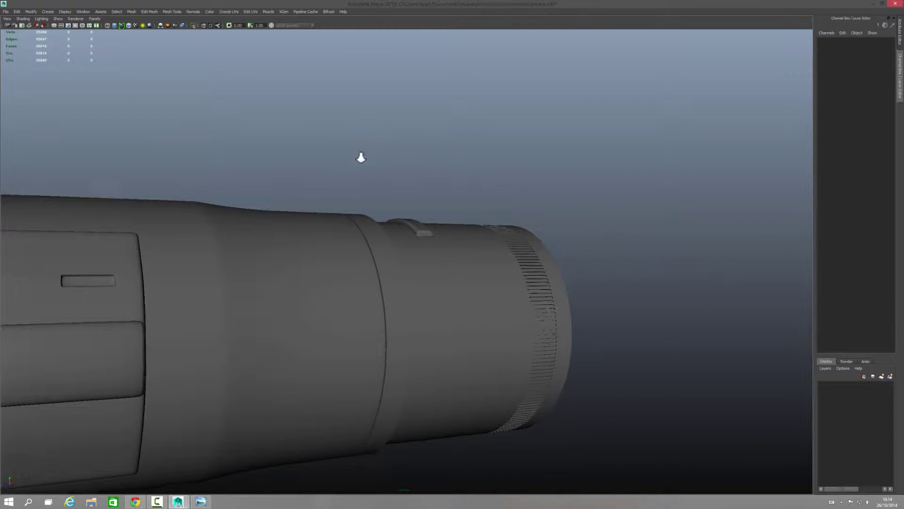
scroll(523, 280, "up", 2)
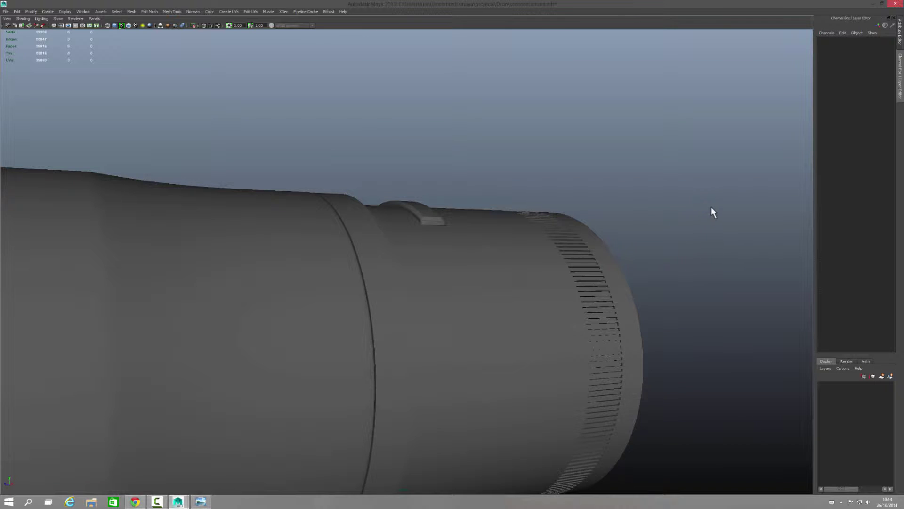
Select the rear barrel section and review its original pipe radius, height and thickness
scroll(711, 209, "down", 3)
scroll(694, 218, "down", 1)
left_click(685, 211)
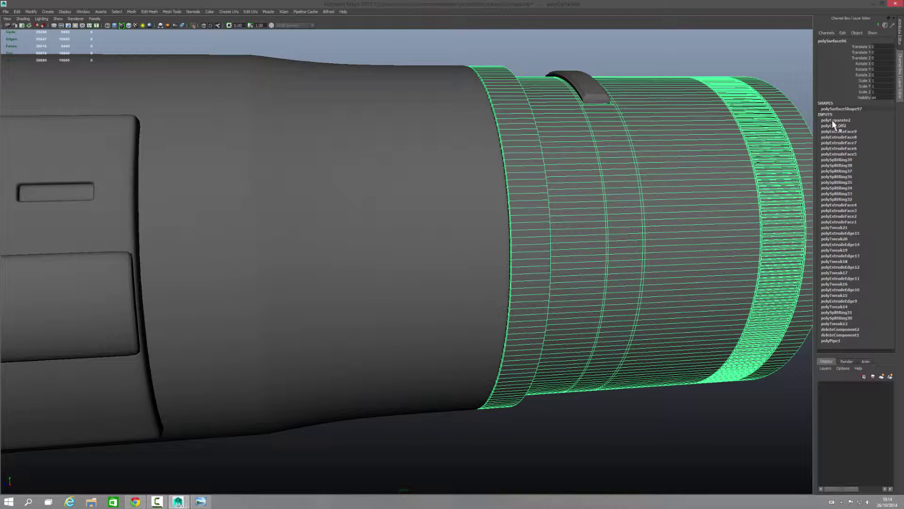
left_click(832, 340)
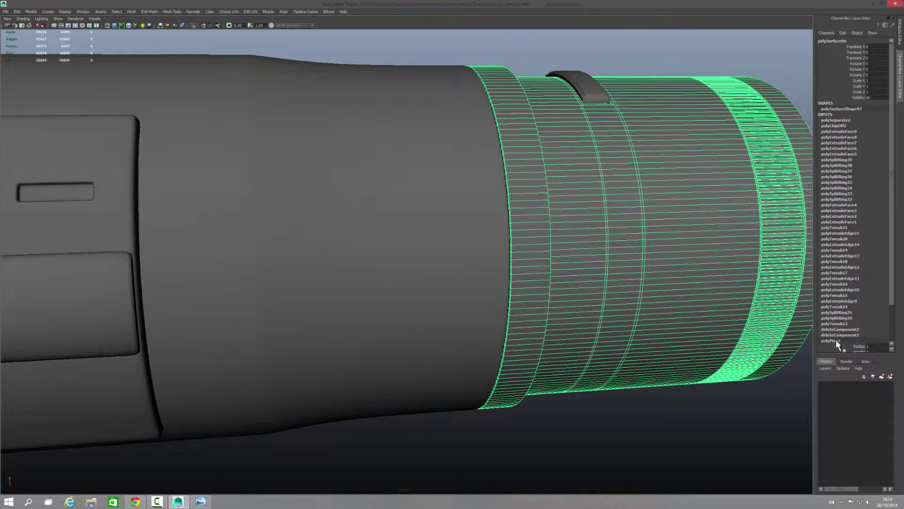
mouse_move(894, 296)
left_mouse_down()
mouse_move(892, 315)
mouse_move(875, 323)
left_mouse_up()
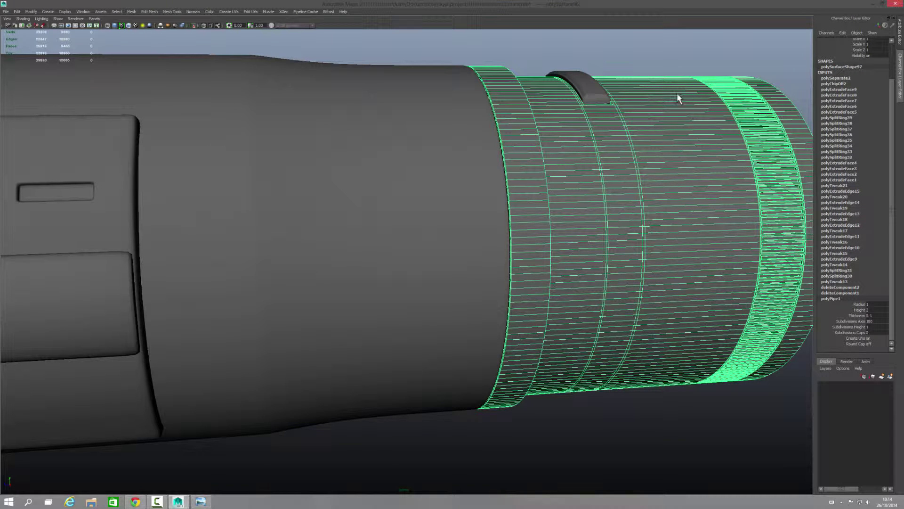
left_click(646, 66)
Re-examine the rear lens ring, then zoom out to view the whole lens body
mouse_move(710, 169)
middle_mouse_down("alt")
mouse_move(622, 174)
mouse_move(238, 270)
middle_mouse_up("alt")
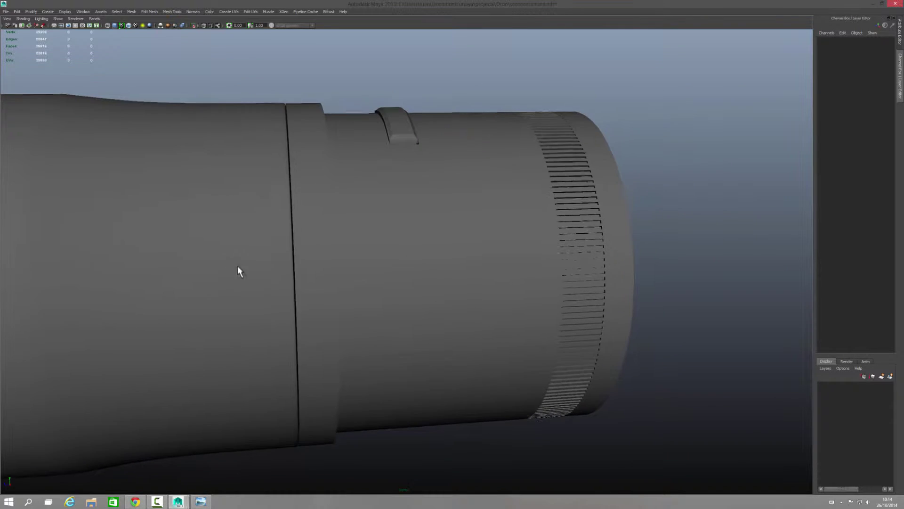
right_click_drag(238, 270, 615, 250, "alt")
left_click(571, 242)
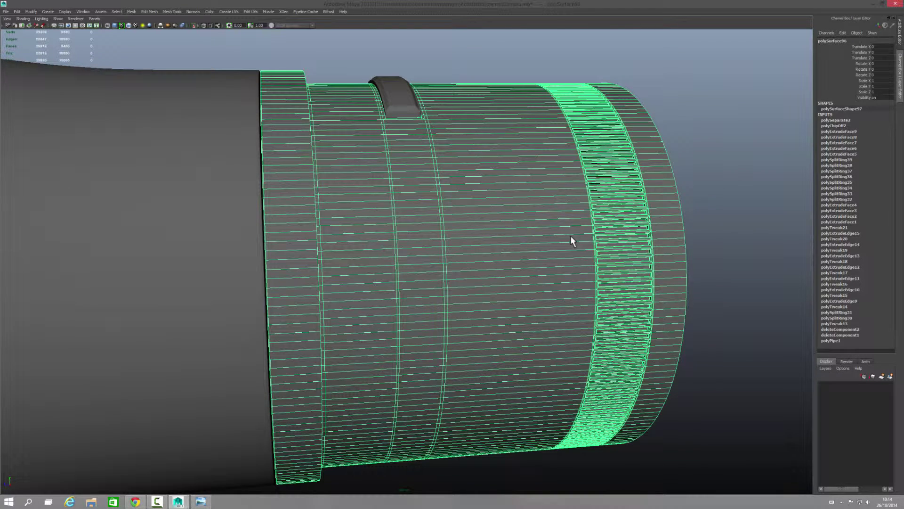
left_click(738, 224)
scroll(729, 217, "up", 3)
scroll(728, 219, "up", 2)
middle_click_drag(727, 217, 513, 214, "alt")
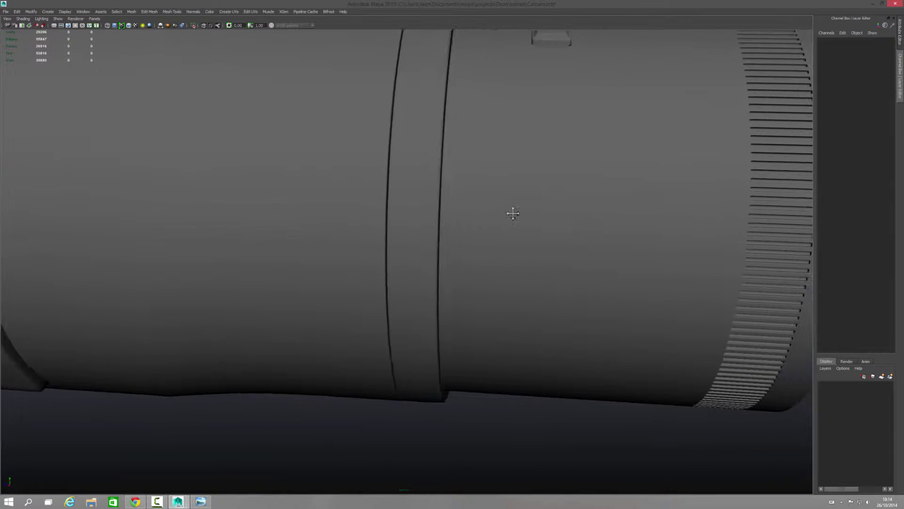
scroll(420, 224, "down", 3)
left_click_drag(623, 233, 586, 231, "alt")
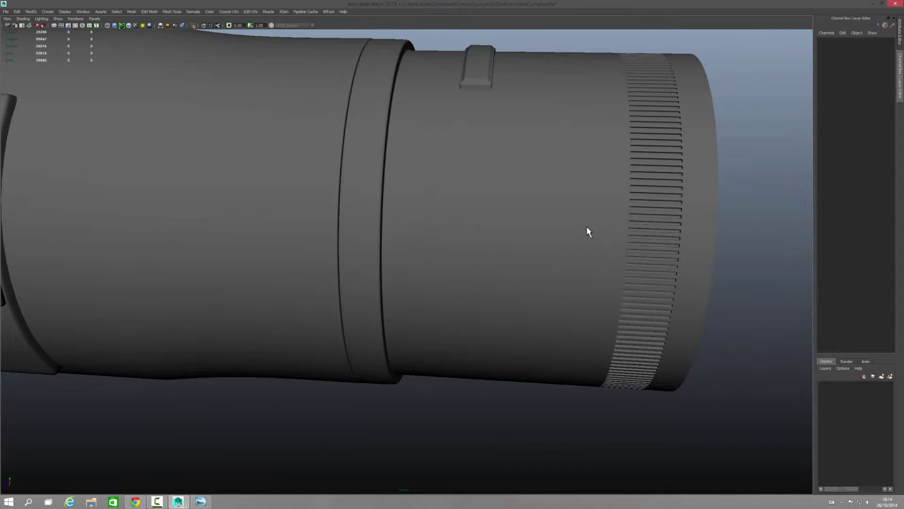
right_click_drag(587, 231, 213, 215, "alt")
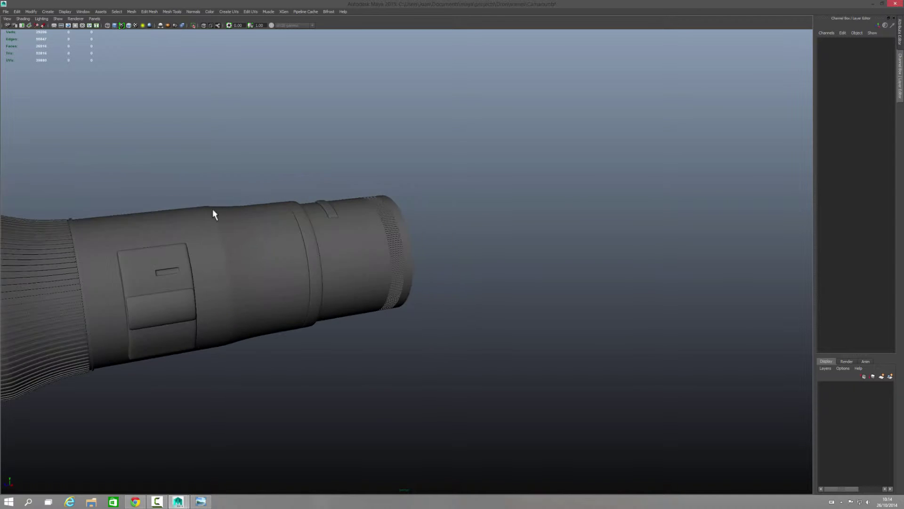
mouse_move(213, 214)
left_mouse_down("alt")
mouse_move(381, 193)
mouse_move(403, 182)
mouse_move(185, 268)
left_mouse_up("alt")
Select the front glass sphere and compare the lens against its reference photo
left_click(178, 264)
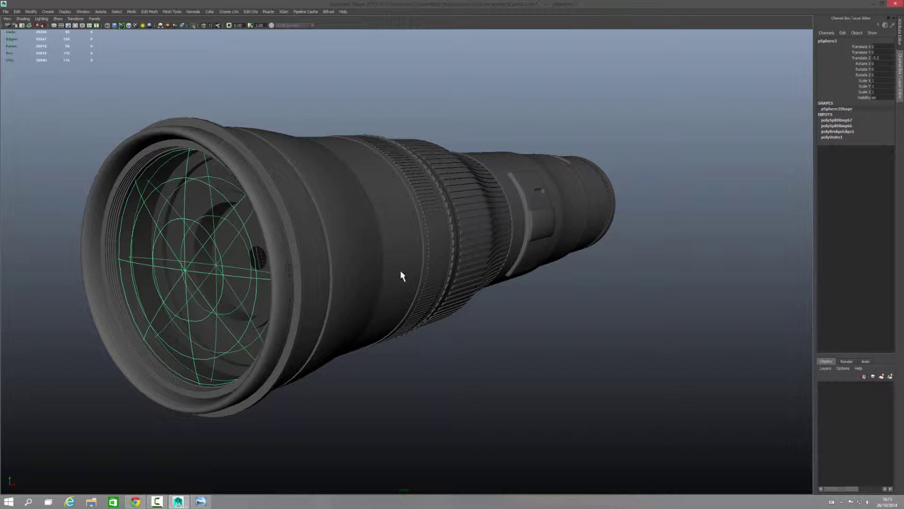
mouse_move(401, 275)
left_mouse_down("alt")
mouse_move(317, 269)
mouse_move(315, 277)
mouse_move(359, 239)
mouse_move(289, 257)
mouse_move(321, 248)
mouse_move(316, 344)
left_mouse_up("alt")
left_click(200, 501)
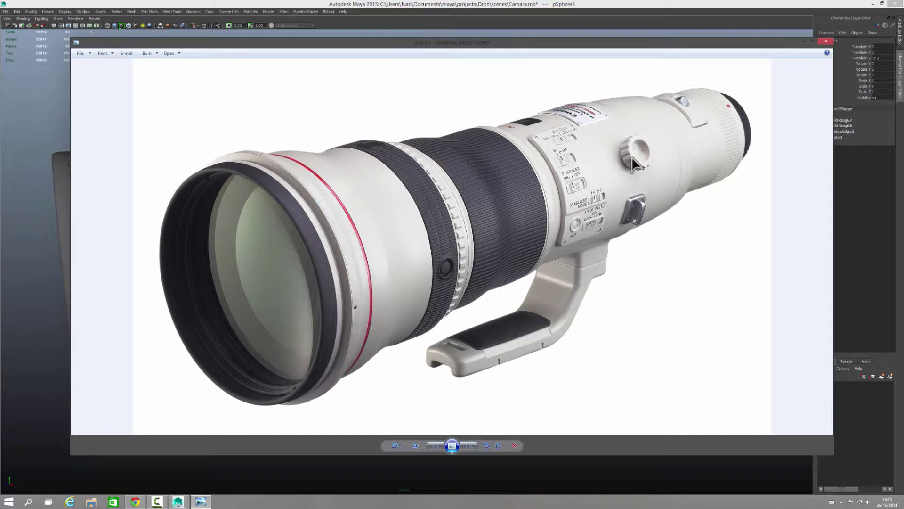
left_click(826, 41)
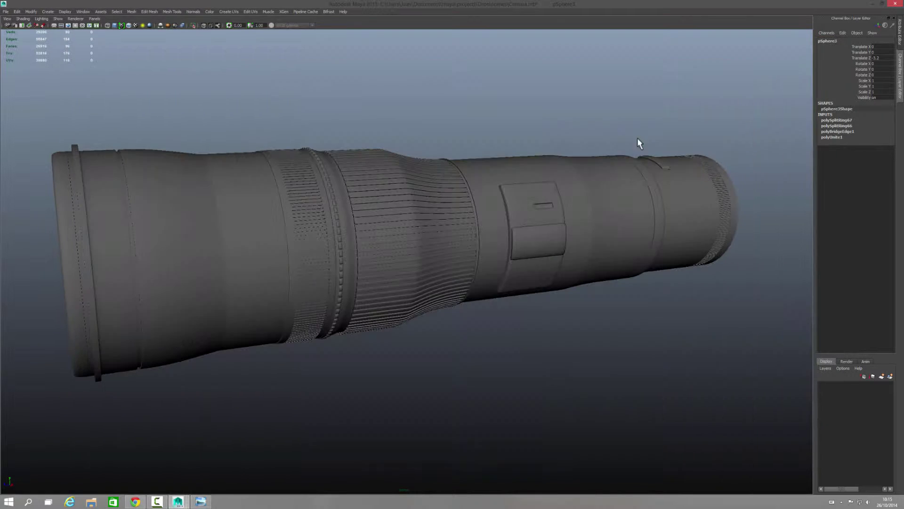
Reframe the lens model side-on with nothing selected
right_click_drag(638, 114, 424, 118, "alt")
left_click_drag(424, 117, 444, 117, "alt")
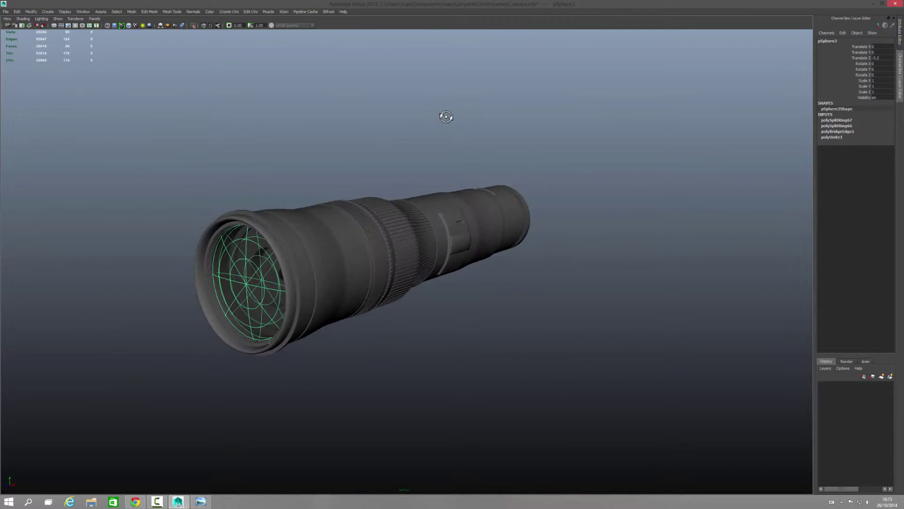
left_click(447, 120)
mouse_move(326, 151)
left_mouse_down("alt")
mouse_move(366, 136)
mouse_move(355, 141)
mouse_move(415, 140)
mouse_move(400, 141)
left_mouse_up("alt")
middle_click_drag(414, 135, 367, 121, "alt")
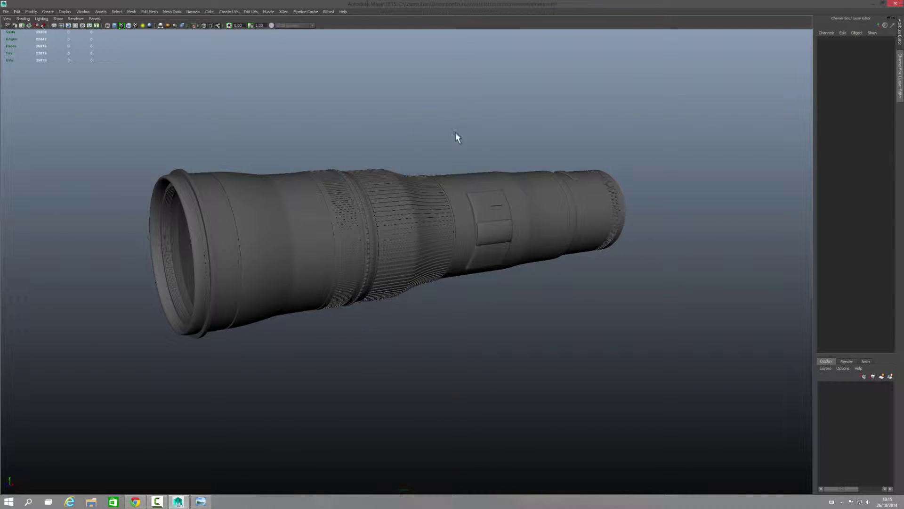
Delete history on all lens parts, put them in layer1 and hide that layer
left_click_drag(83, 90, 717, 360)
left_click(17, 12)
mouse_move(33, 85)
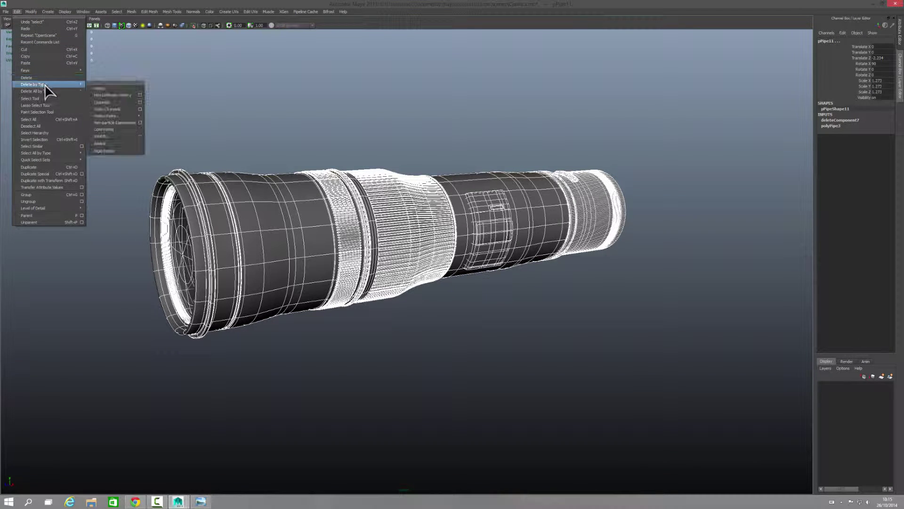
left_click(117, 95)
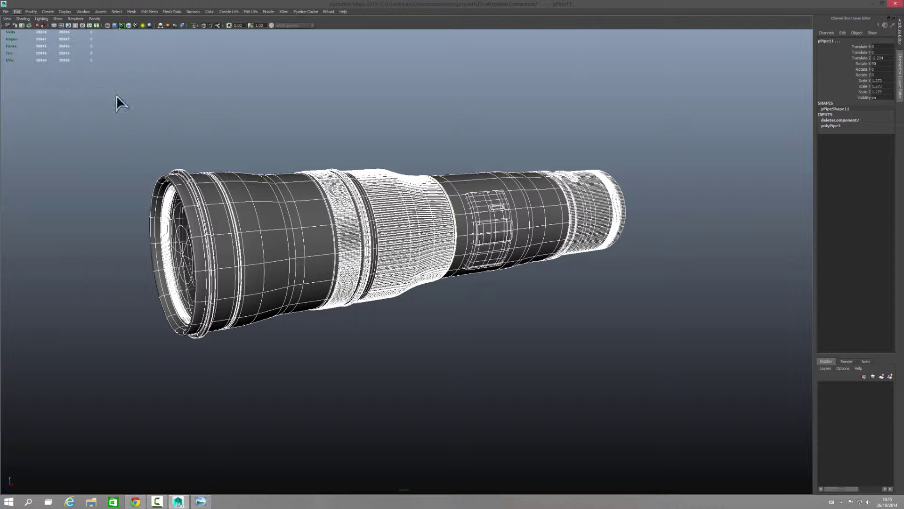
left_click(891, 377)
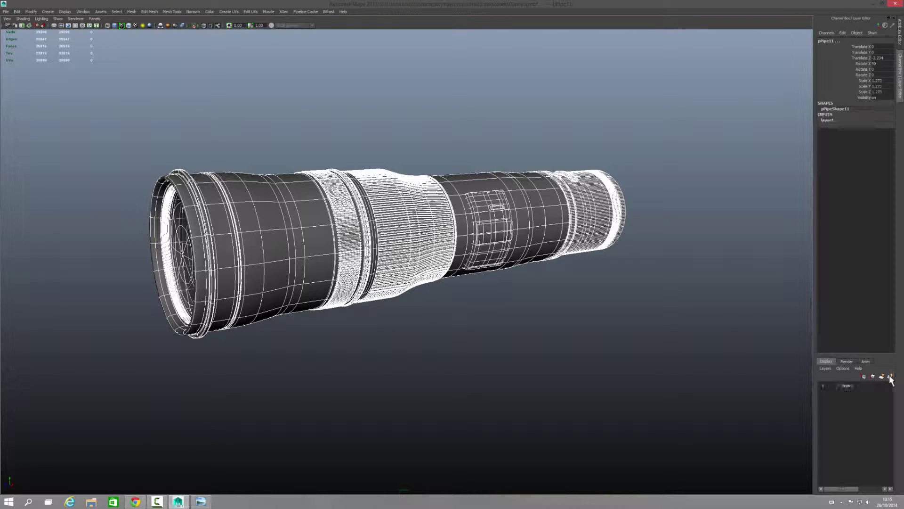
left_click(824, 386)
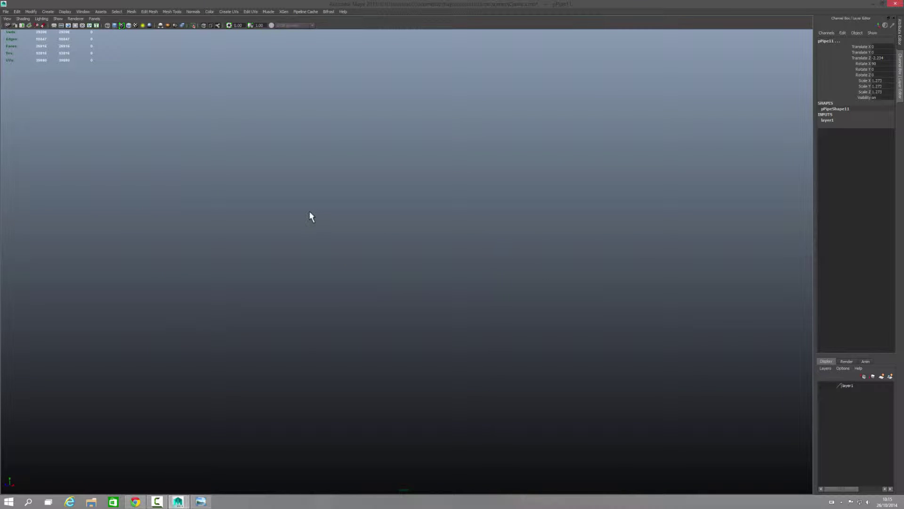
Show the ground grid and create a polygon plane at the origin
left_click(54, 25)
mouse_move(517, 209)
left_mouse_down("alt")
mouse_move(344, 207)
mouse_move(461, 193)
left_mouse_up("alt")
right_click(461, 193, "shift")
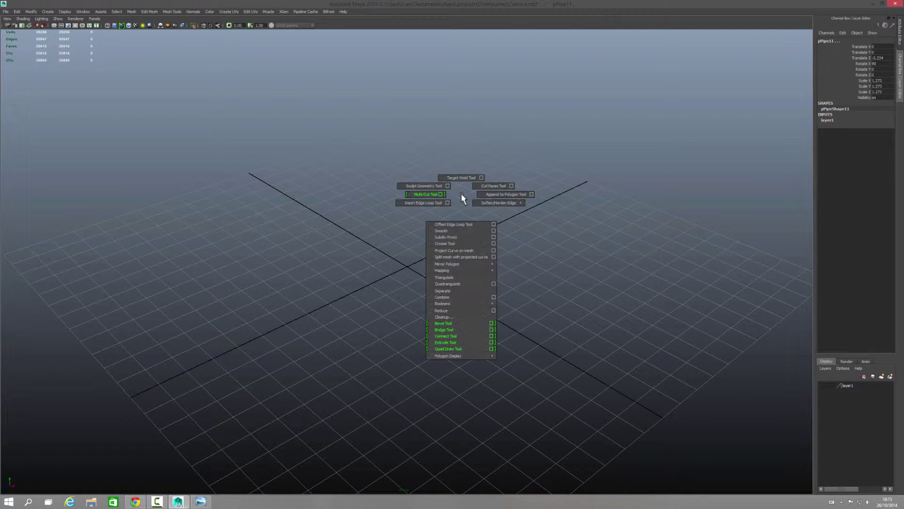
left_click(461, 197)
right_click(462, 193, "shift")
left_click(460, 193)
right_click(461, 194, "shift")
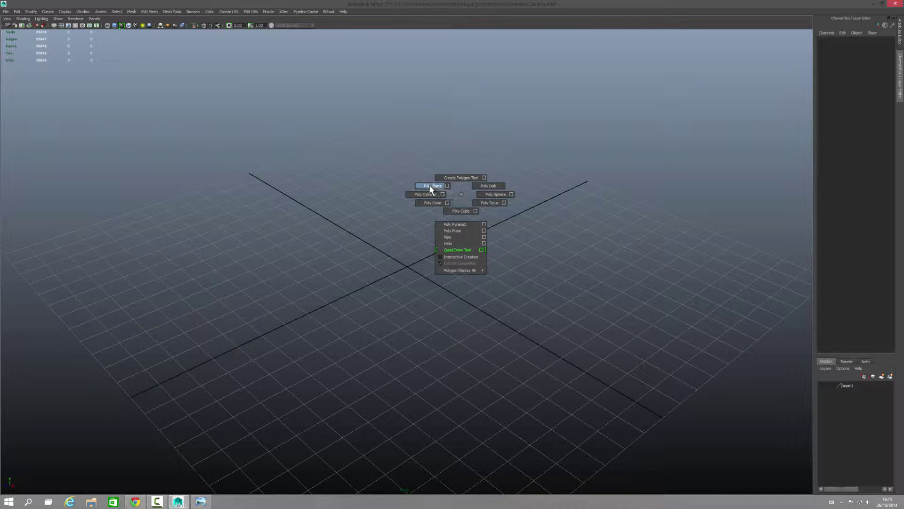
left_click(409, 187)
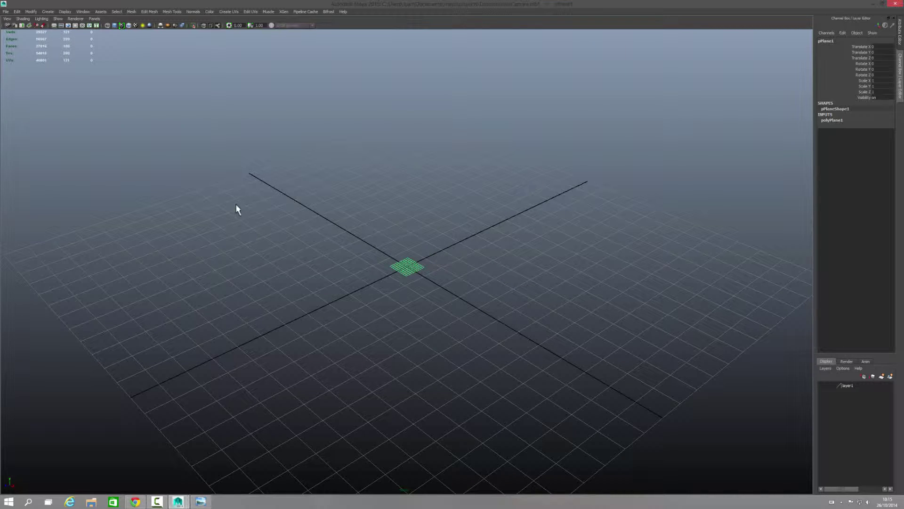
Set the plane's subdivisions width and height to 1 and its width and height to 2
left_click(838, 121)
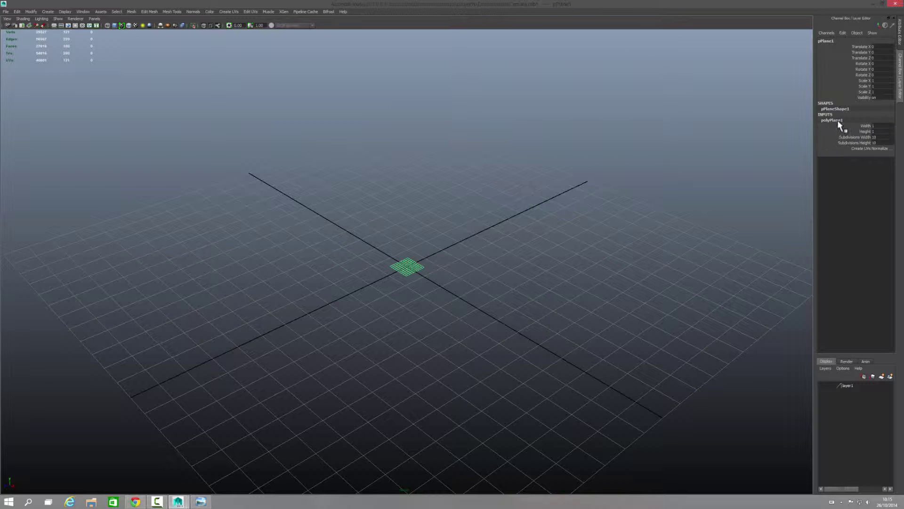
left_click(887, 143, "shift")
key("Return")
left_click_drag(883, 125, 885, 133)
type("2")
key("Return")
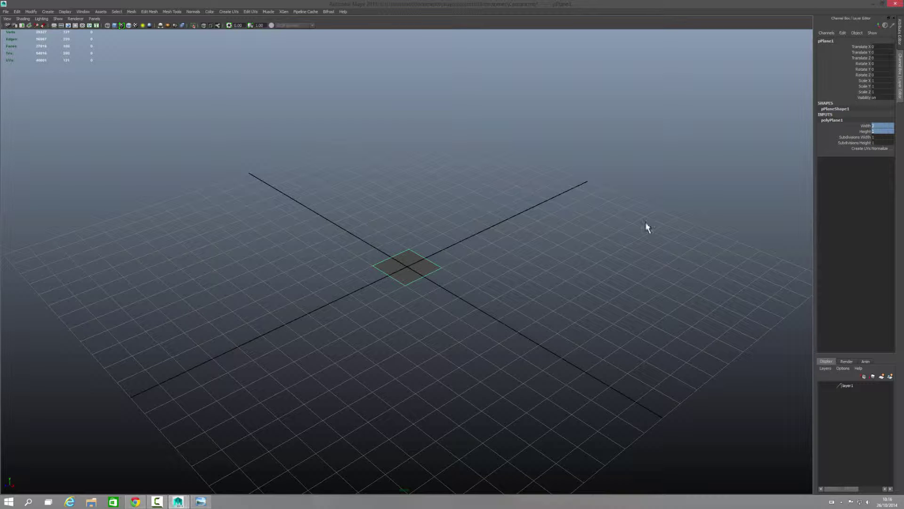
Rotate the plane 90° on X to stand it upright, back in object mode
right_click_drag(336, 258, 664, 226, "alt")
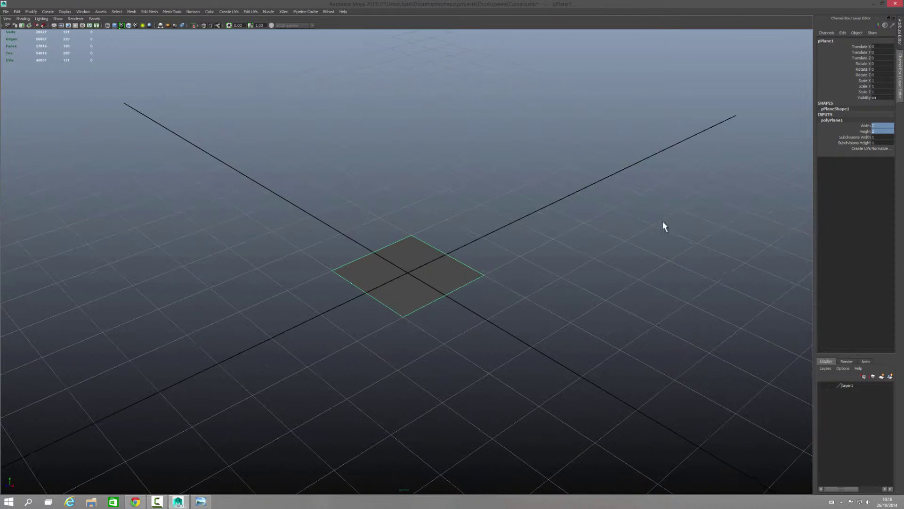
double_click(878, 63)
type("90")
key("Return")
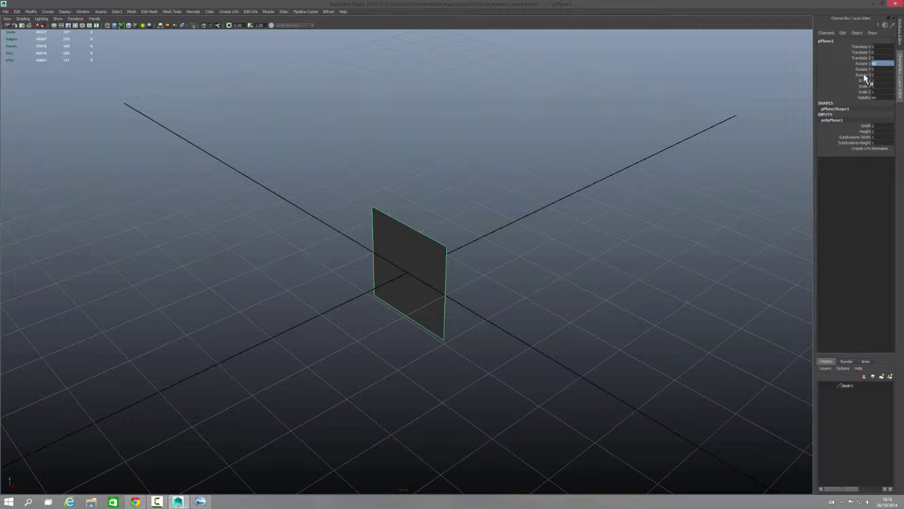
mouse_move(430, 248)
left_mouse_down("alt")
mouse_move(523, 240)
mouse_move(430, 214)
left_mouse_up("alt")
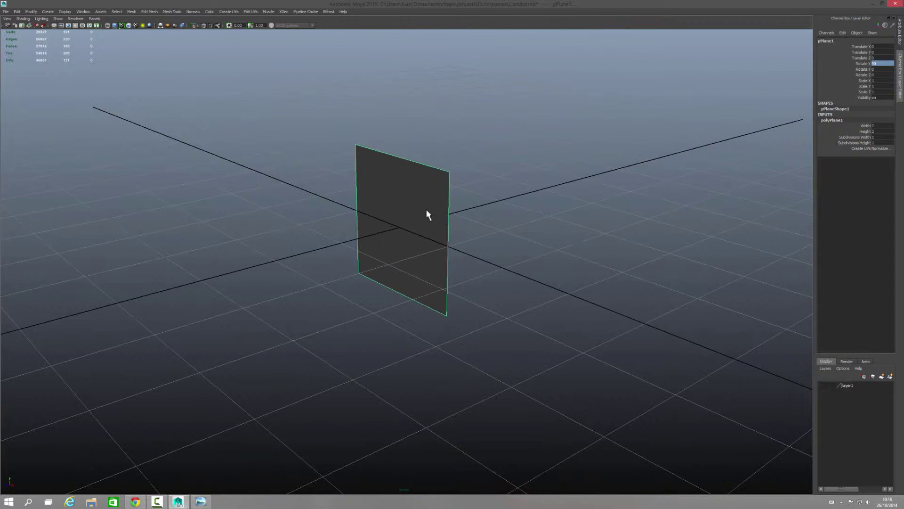
right_click(427, 210)
left_click(426, 226)
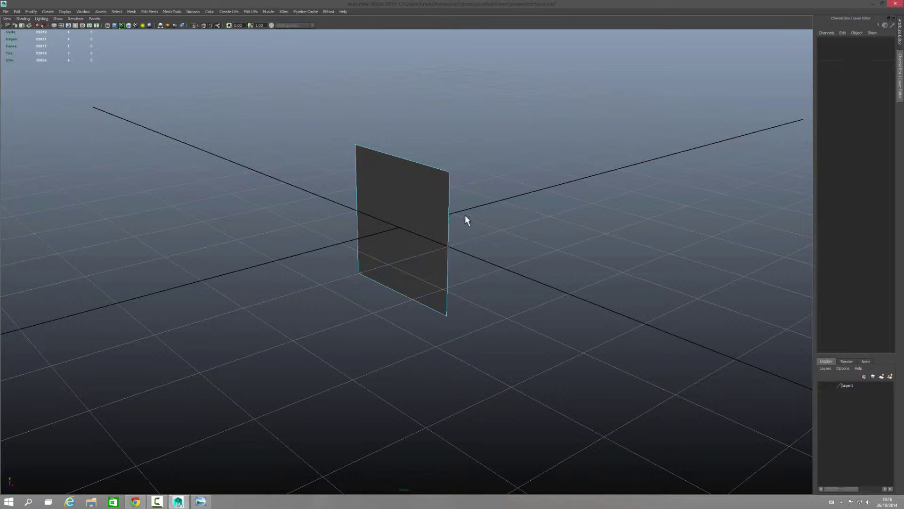
right_click(430, 212)
left_click(447, 197)
right_click(398, 197)
left_click(411, 189)
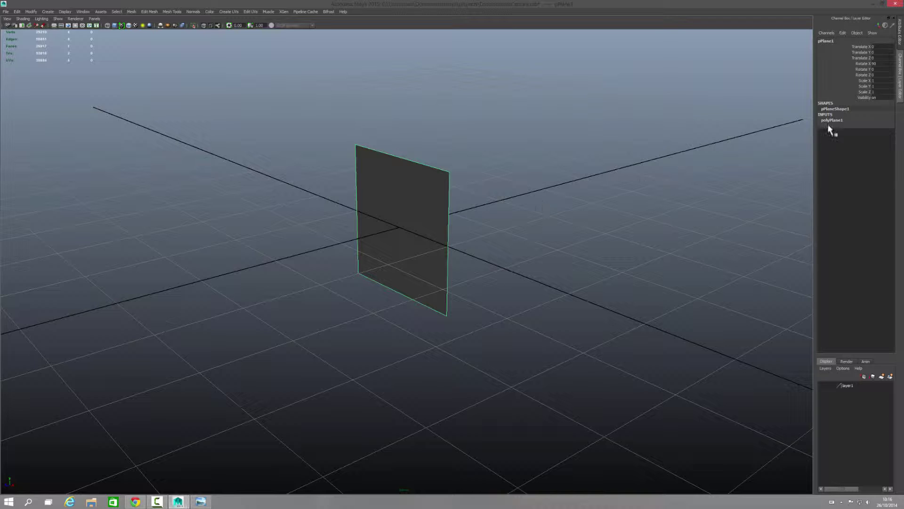
left_click(878, 75)
type("45")
Turn the plane 45° on Z into a diamond and extrude its face outward into a box
key("Return")
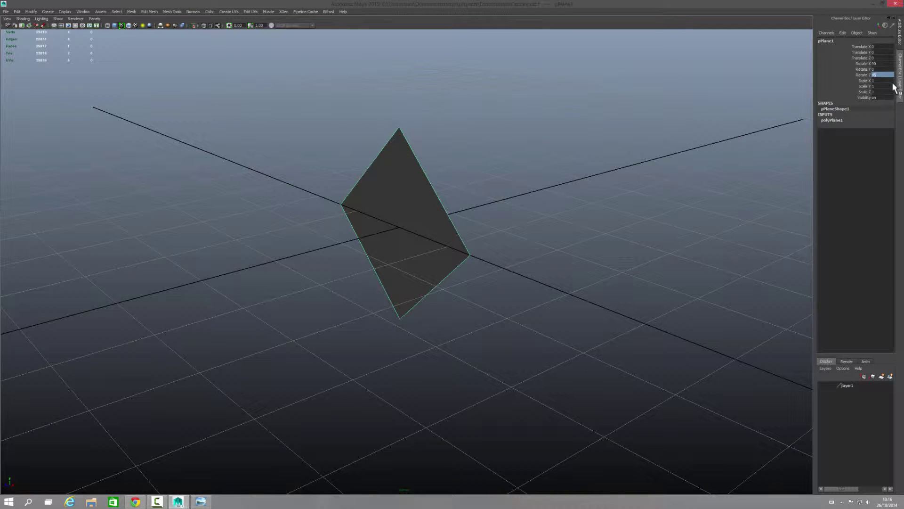
mouse_move(409, 208)
right_mouse_down()
mouse_move(411, 198)
mouse_move(415, 207)
right_mouse_up()
left_click(415, 206)
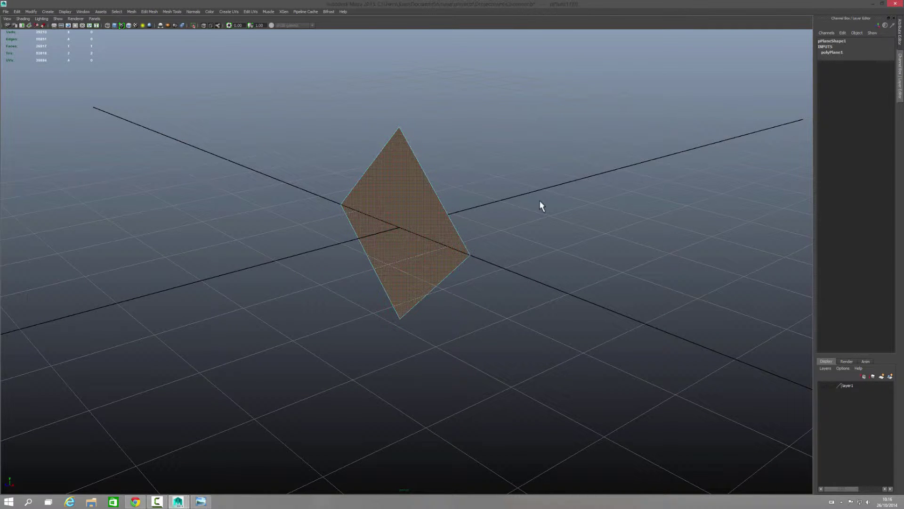
right_click_drag(549, 196, 551, 216, "shift")
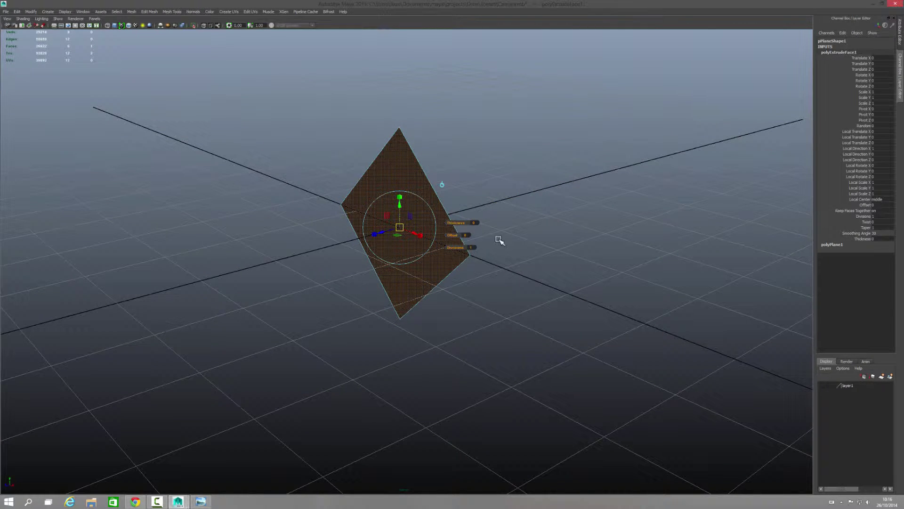
left_click_drag(388, 232, 320, 247)
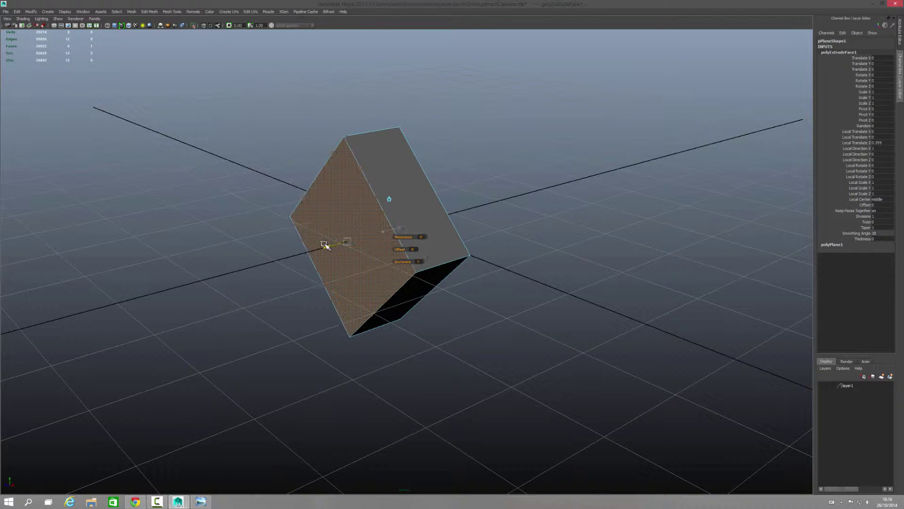
mouse_move(601, 228)
left_mouse_down("alt")
mouse_move(605, 188)
mouse_move(317, 196)
left_mouse_up("alt")
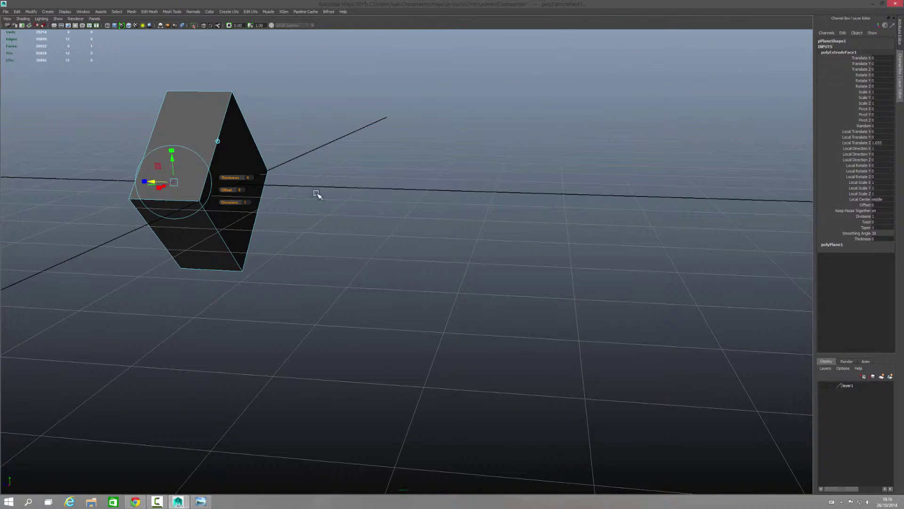
left_click(476, 172)
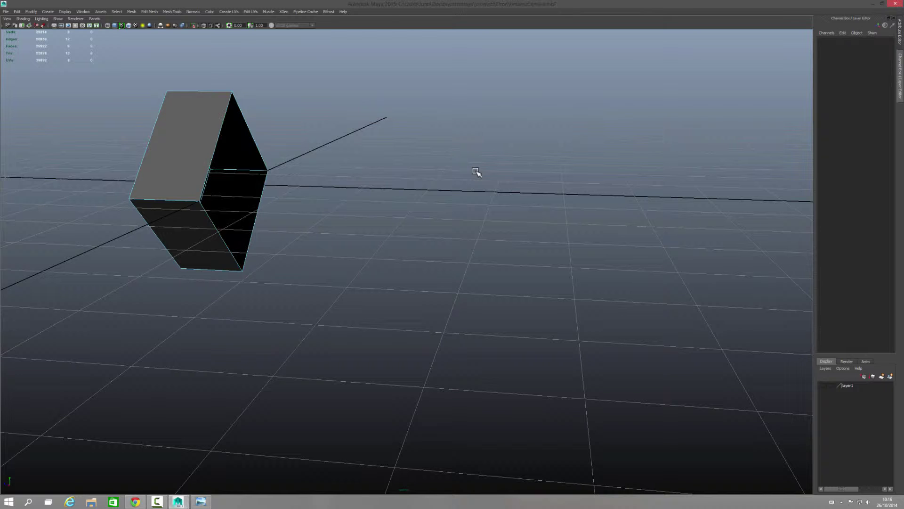
mouse_move(555, 161)
left_mouse_down("alt")
mouse_move(454, 164)
mouse_move(504, 165)
mouse_move(471, 174)
left_mouse_up("alt")
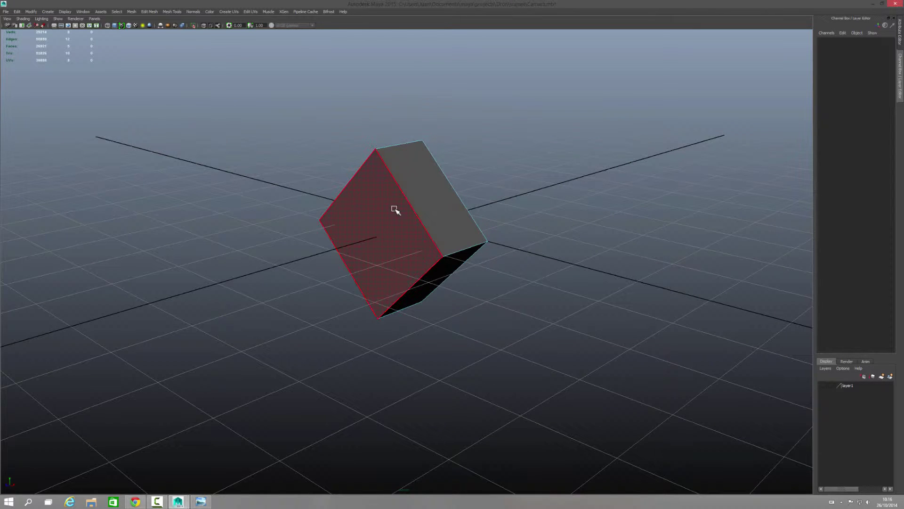
Merge the box's front face vertices to their centre, forming a pyramid
left_click(394, 208)
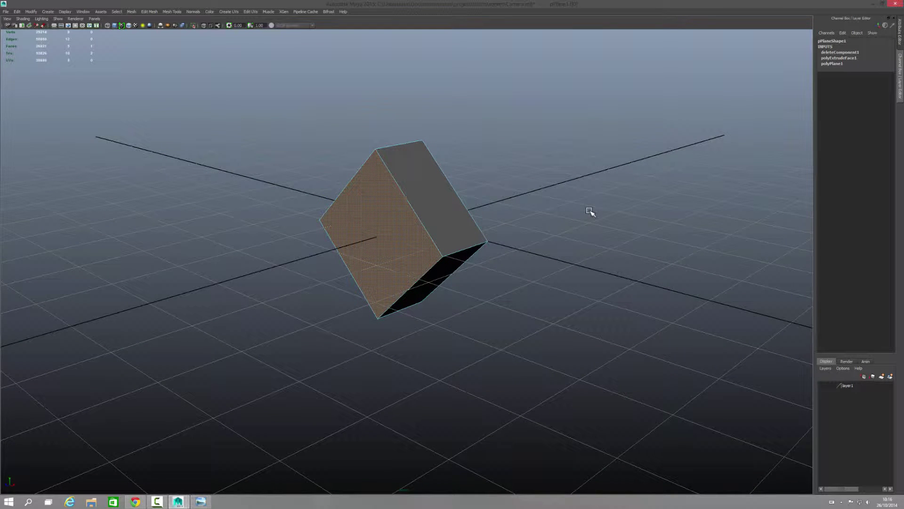
right_click_drag(591, 211, 534, 213)
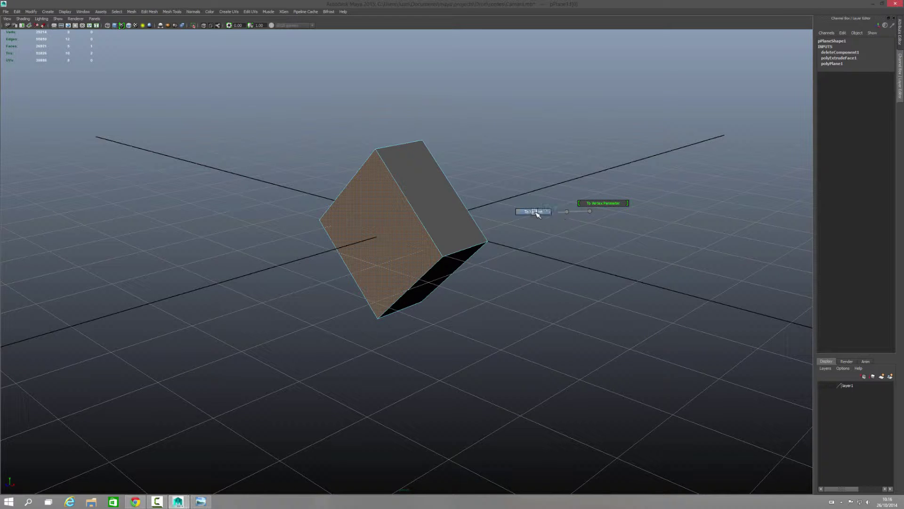
mouse_move(535, 213)
left_mouse_down("alt")
mouse_move(574, 192)
mouse_move(561, 188)
mouse_move(570, 195)
left_mouse_up("alt")
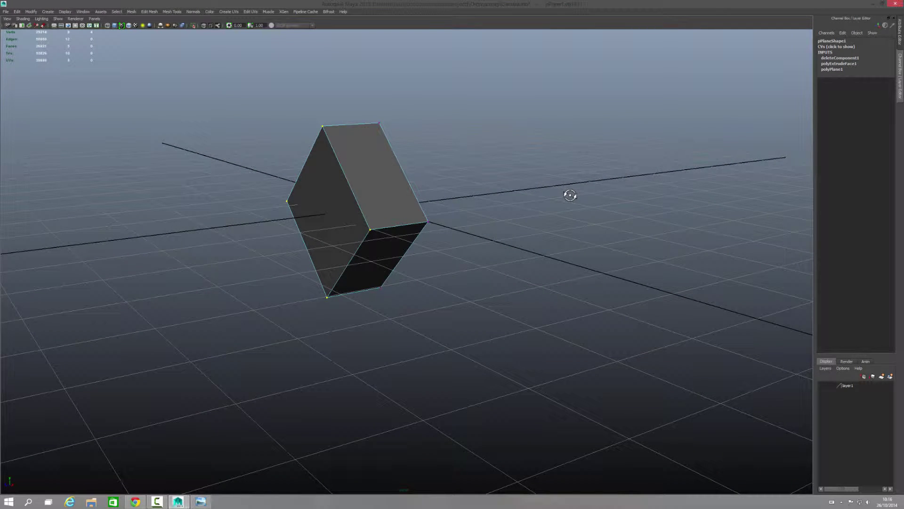
right_click_drag(570, 195, 570, 157, "shift")
left_click_drag(549, 171, 567, 188, "alt")
Pull the tip vertex out along X into an octahedron and hide the ground grid
right_click_drag(454, 241, 441, 241)
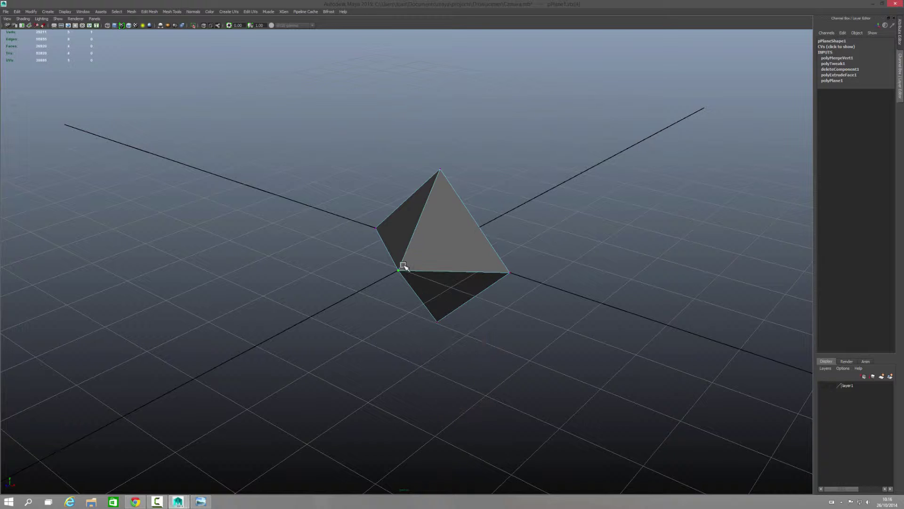
left_click_drag(406, 268, 556, 238, "alt")
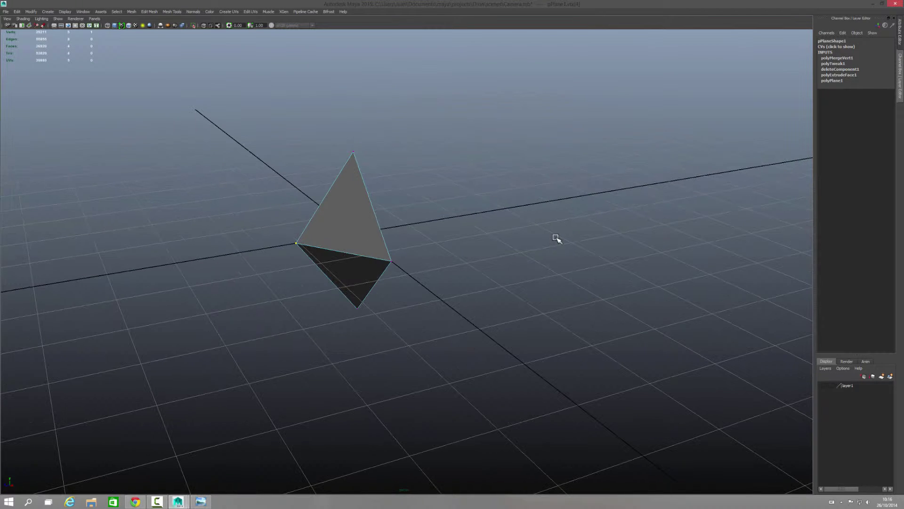
key("w")
mouse_move(265, 251)
left_mouse_down()
mouse_move(210, 256)
mouse_move(288, 255)
left_mouse_up()
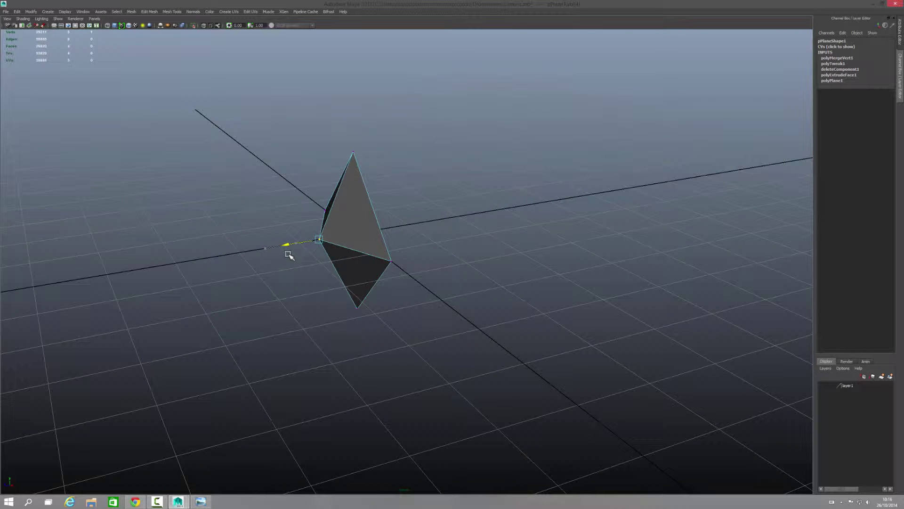
mouse_move(484, 251)
left_mouse_down("alt")
mouse_move(455, 243)
mouse_move(519, 242)
left_mouse_up("alt")
left_click_drag(431, 234, 313, 238, "alt")
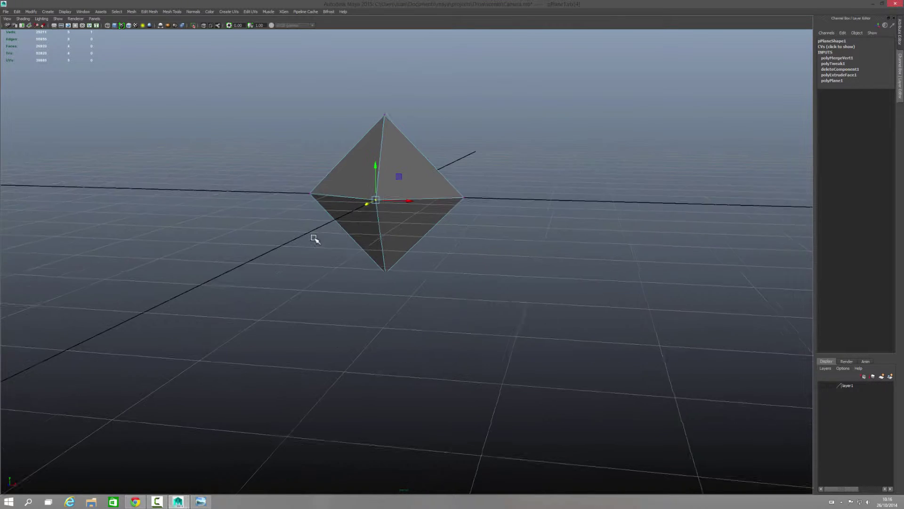
right_click_drag(313, 239, 436, 245, "alt")
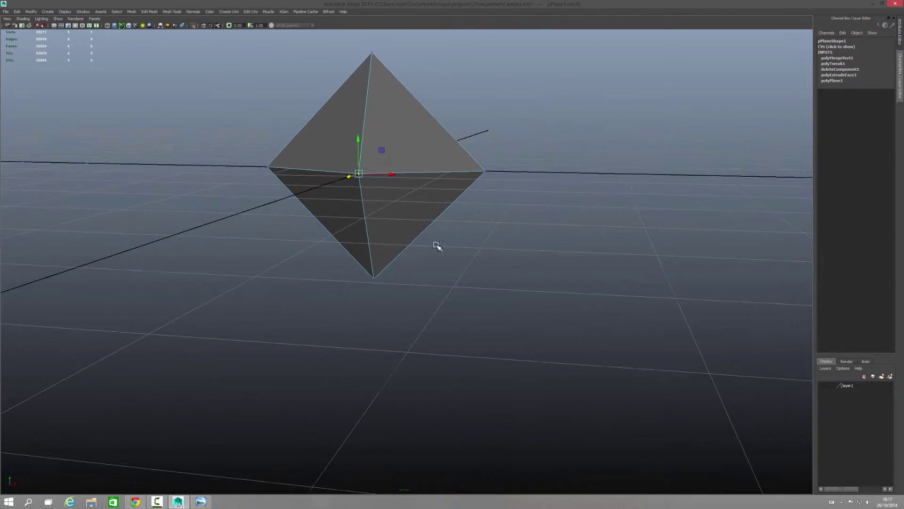
left_click(54, 26)
mouse_move(492, 171)
left_mouse_down("alt")
mouse_move(427, 174)
mouse_move(499, 166)
left_mouse_up("alt")
right_click_drag(448, 159, 468, 151)
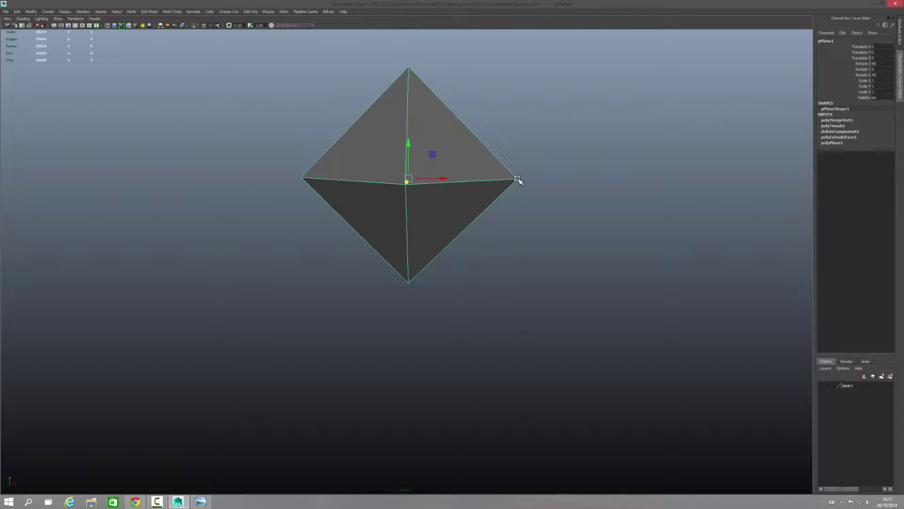
Snap the octahedron's pivot to its right corner vertex and duplicate it as pPlane2
key("d")
left_click(518, 179)
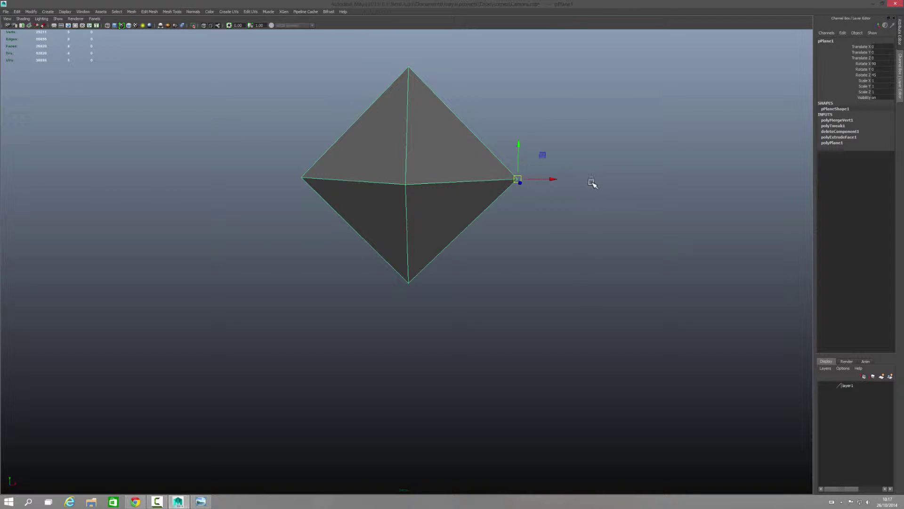
left_click_drag(602, 180, 537, 186, "alt")
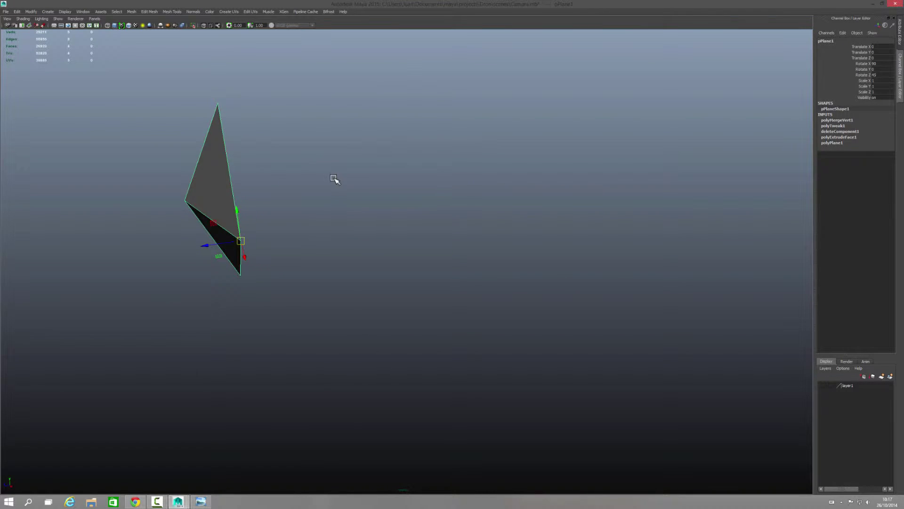
right_click_drag(335, 182, 399, 182, "alt")
mouse_move(400, 181)
left_mouse_down("alt")
mouse_move(359, 165)
mouse_move(446, 199)
mouse_move(397, 192)
left_mouse_up("alt")
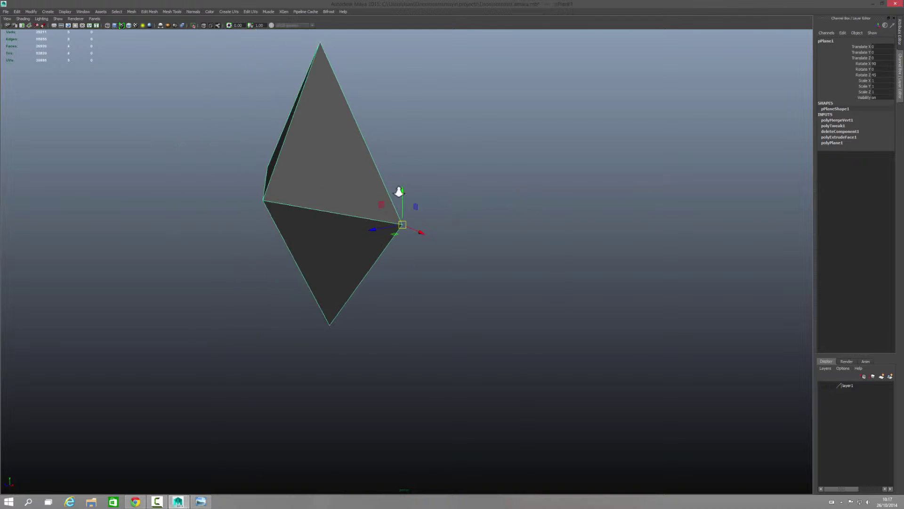
right_click_drag(398, 192, 333, 183, "alt")
mouse_move(333, 183)
middle_mouse_down("alt")
mouse_move(347, 184)
mouse_move(235, 183)
middle_mouse_up("alt")
right_click_drag(234, 184, 315, 174, "alt")
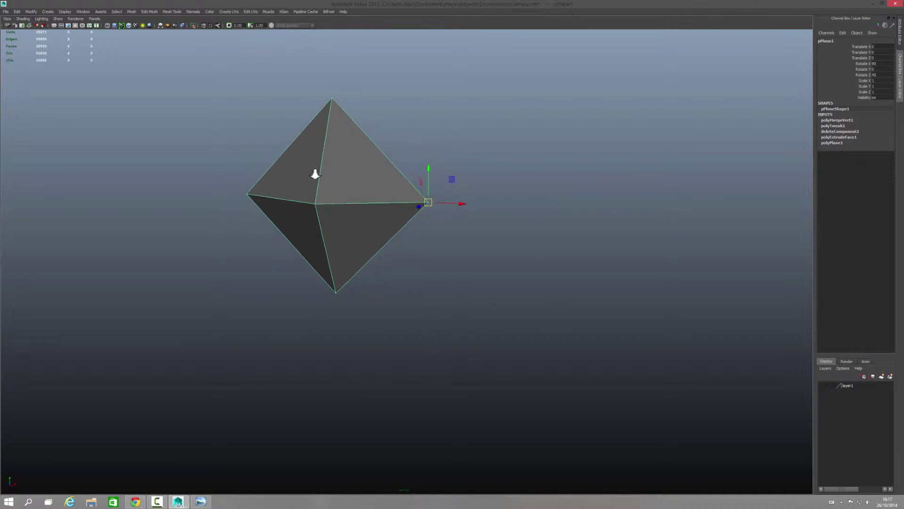
key("ctrl+d")
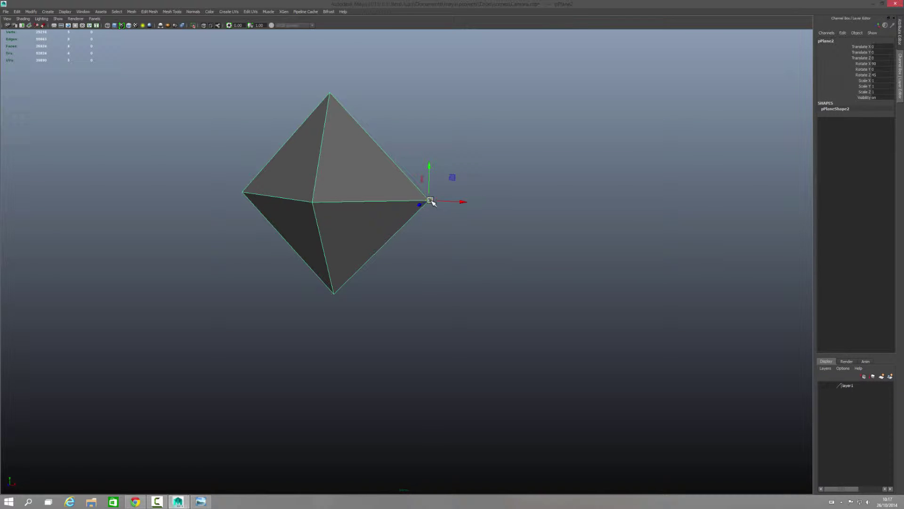
Rotate the copy 135° on Z and snap it tip to tip below the first octahedron
left_click_drag(430, 201, 334, 294)
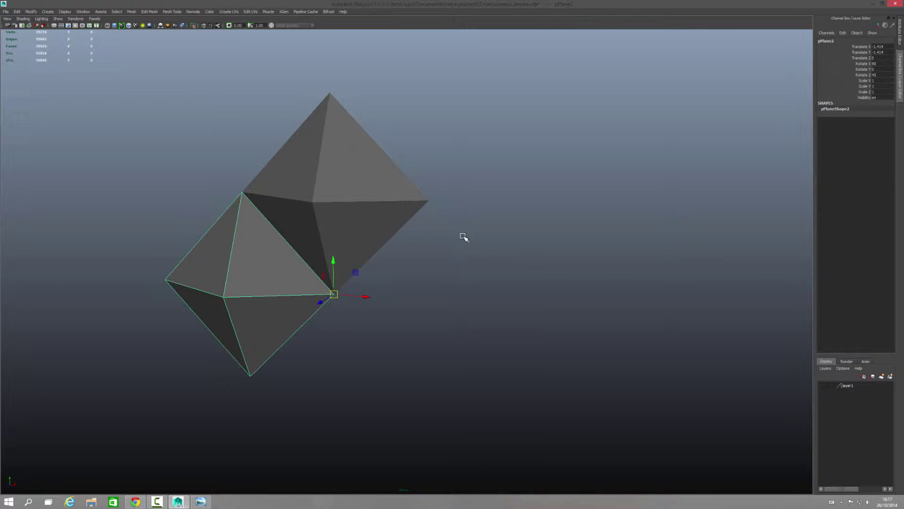
left_click_drag(541, 228, 490, 224, "alt")
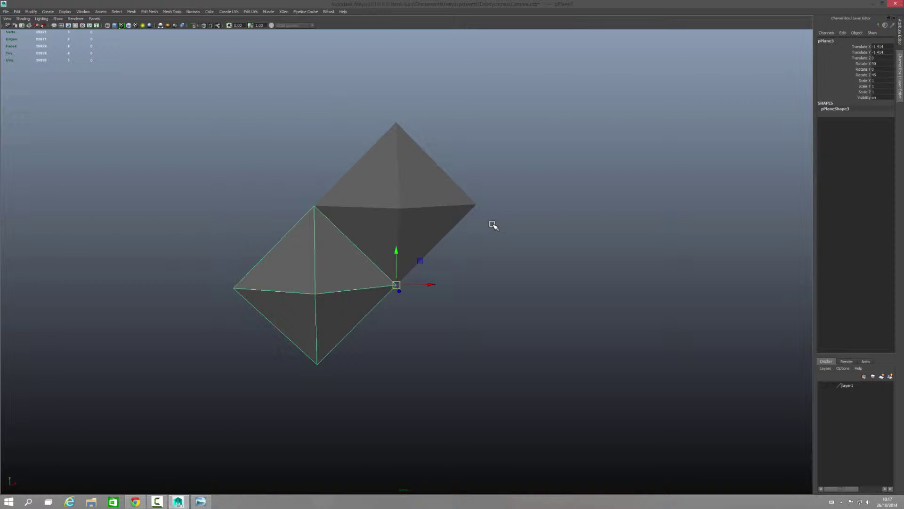
key("e")
left_click_drag(398, 255, 335, 256)
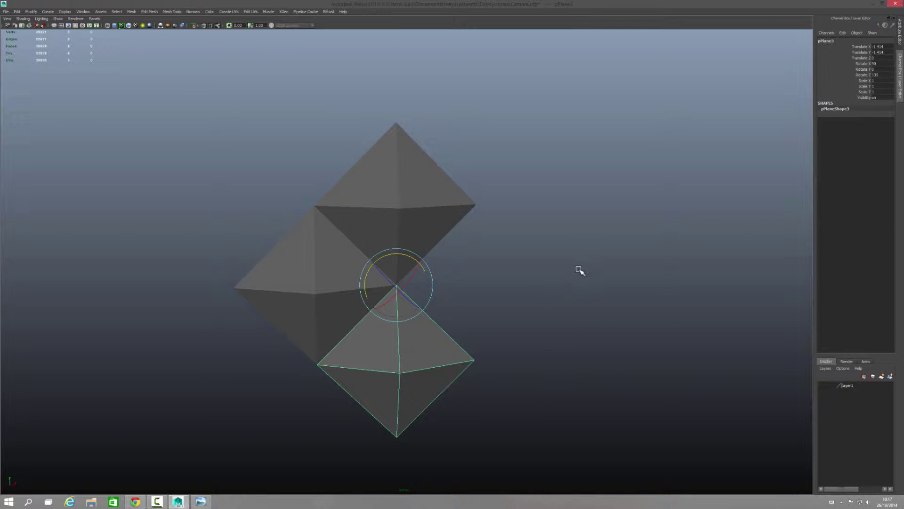
left_click_drag(600, 259, 528, 261, "alt")
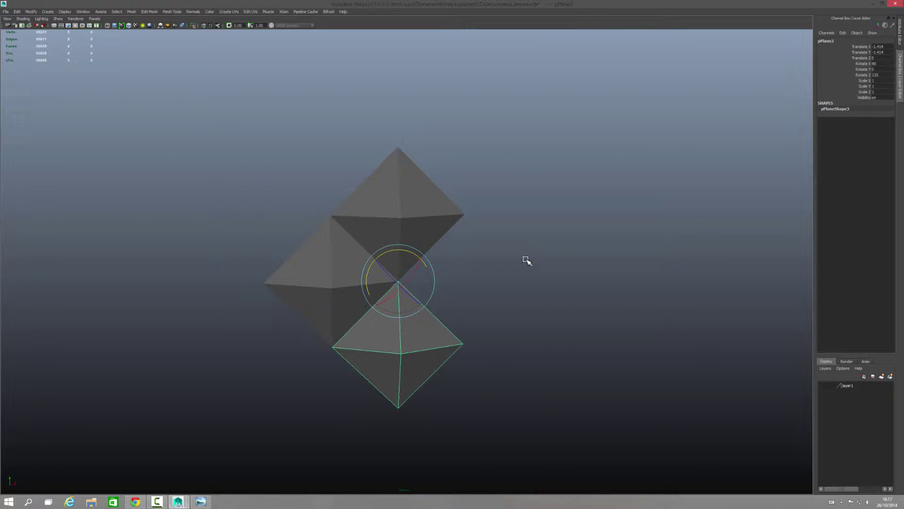
key("w")
right_click_drag(495, 259, 555, 256, "alt")
middle_click_drag(537, 260, 572, 201, "alt")
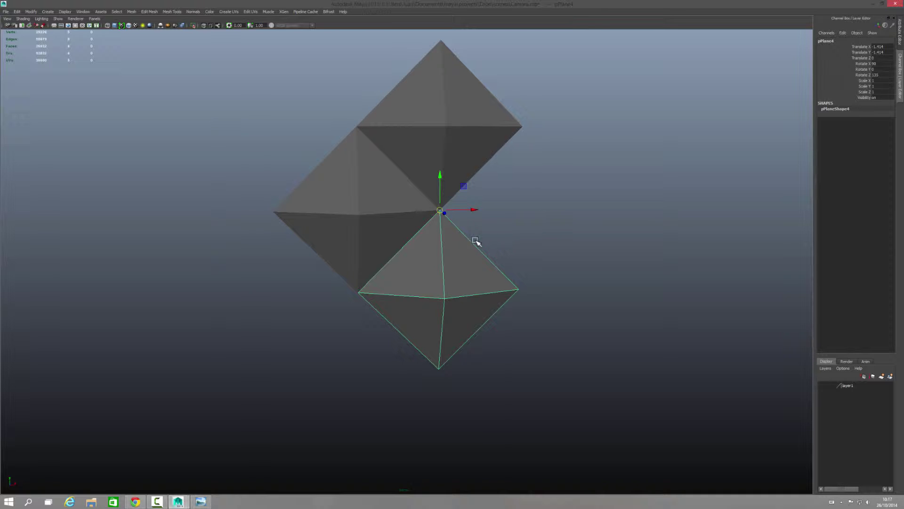
left_click_drag(441, 211, 393, 282)
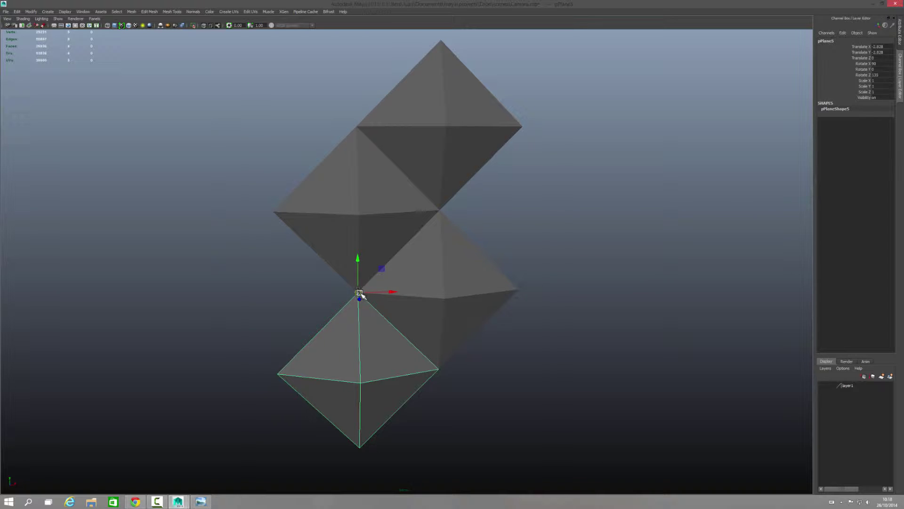
left_click_drag(359, 293, 439, 369)
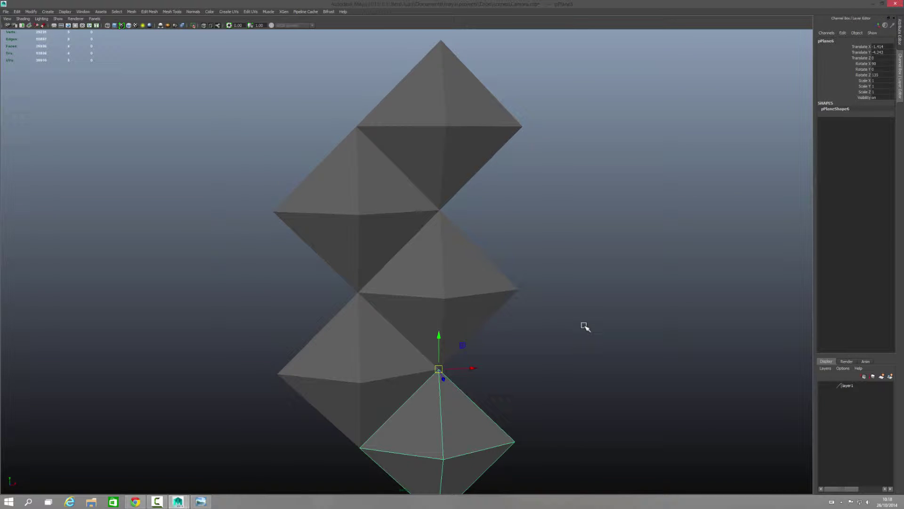
Duplicate and snap more octahedra down the zigzag, then select the bottom one's lower faces
key("ctrl+d")
left_click_drag(439, 369, 383, 429)
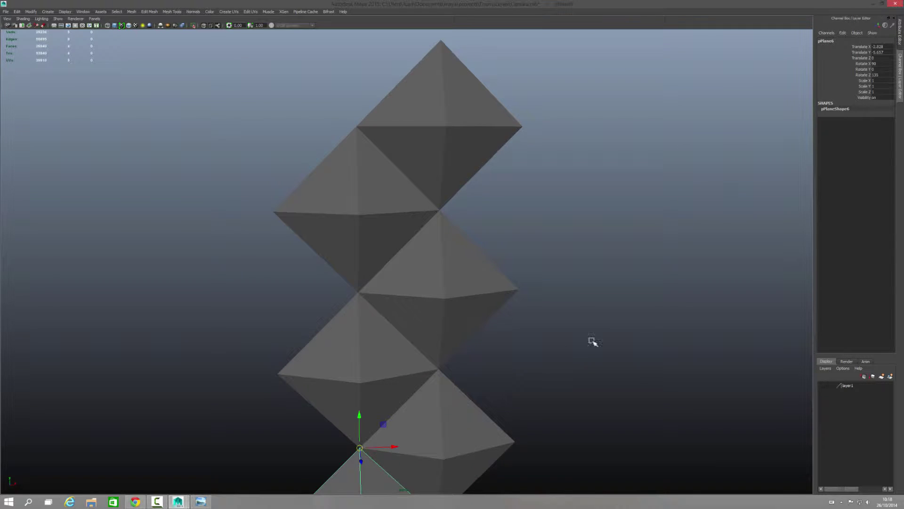
middle_click_drag(583, 315, 586, 194, "alt")
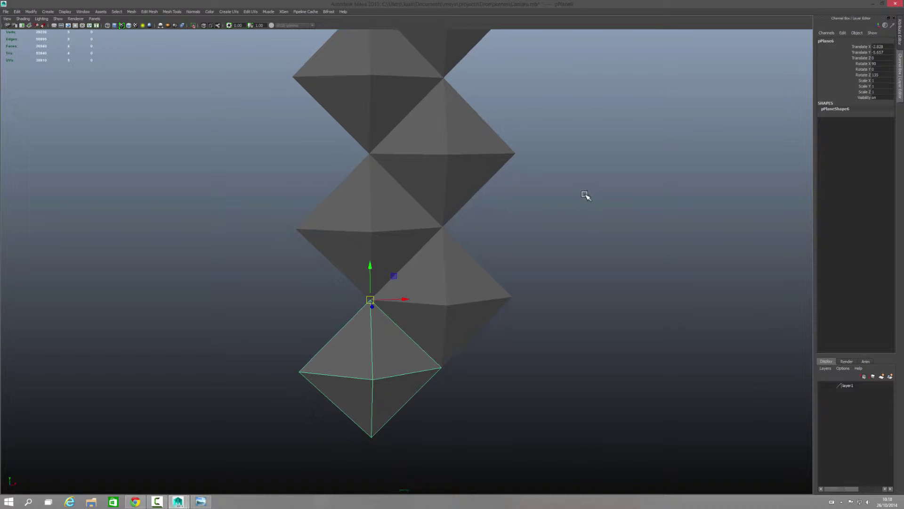
key("ctrl+d")
left_click_drag(377, 304, 448, 371)
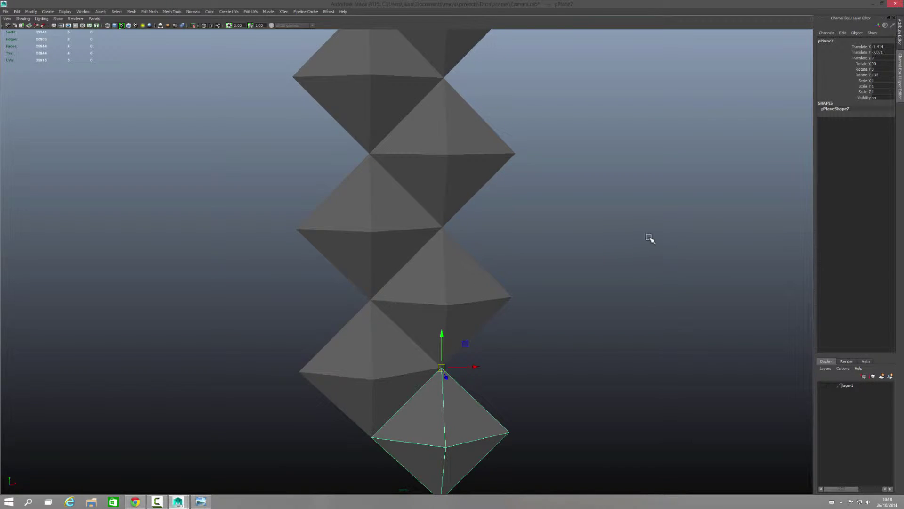
right_click_drag(649, 238, 572, 233, "alt")
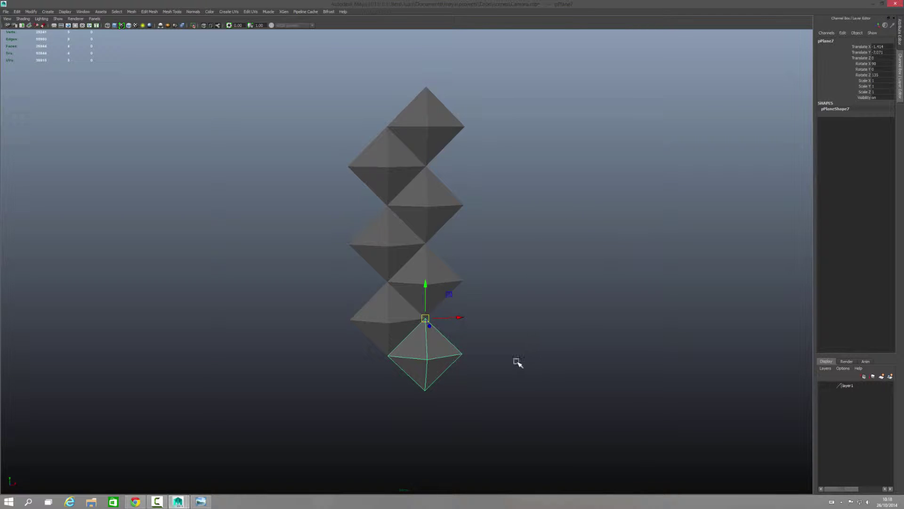
right_click_drag(427, 361, 431, 350)
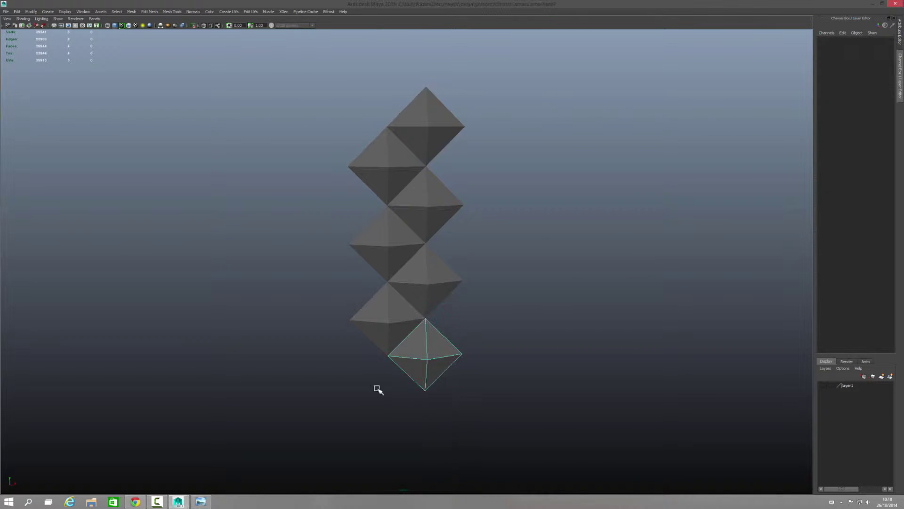
left_click_drag(377, 400, 494, 371)
Delete the upper faces of the top octahedron in the column
left_click(519, 292)
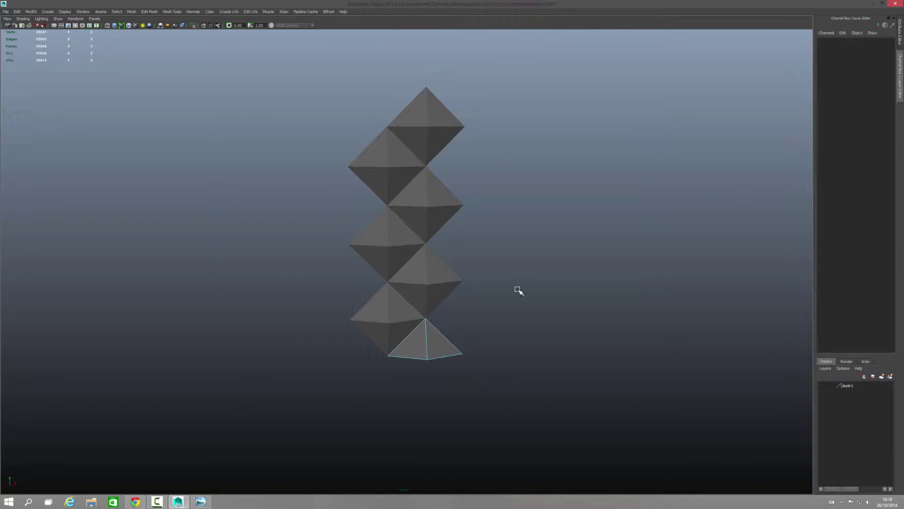
left_click(449, 123)
right_click(450, 121)
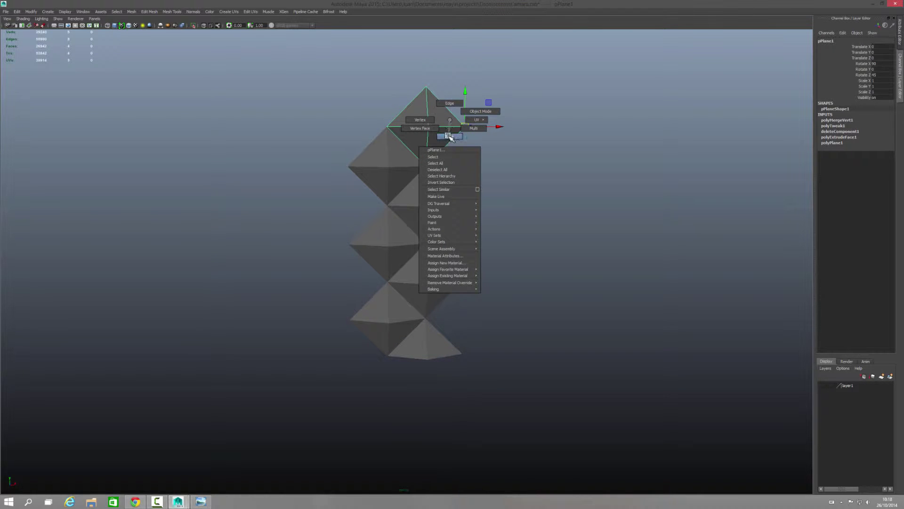
left_click(449, 136)
left_click_drag(386, 70, 506, 124)
key("Delete")
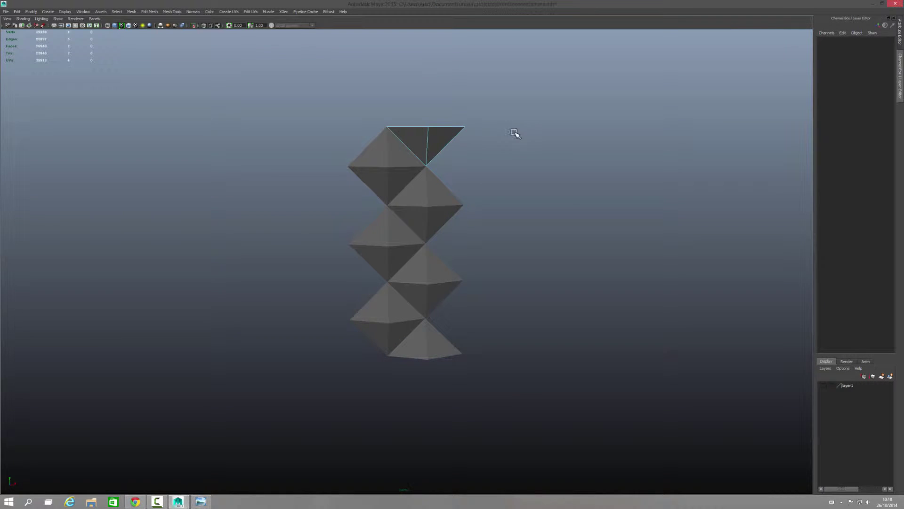
Combine all seven octahedra into one mesh, pPlane8, and delete its history
right_click(440, 141)
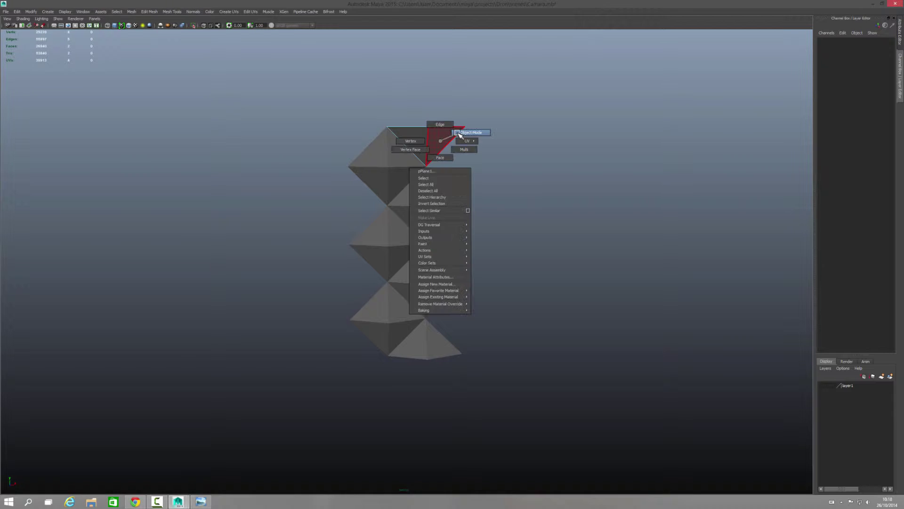
left_click(460, 133)
left_click(537, 239)
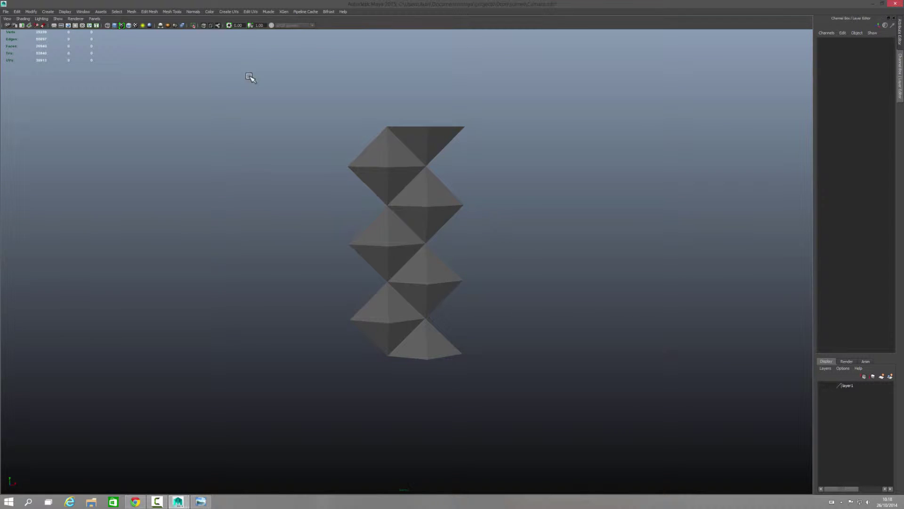
left_click_drag(256, 81, 547, 452)
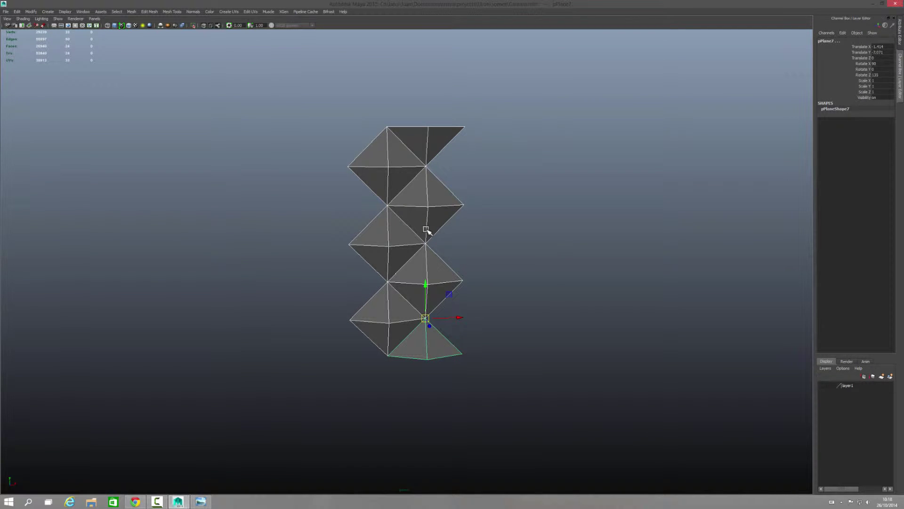
right_click(522, 231, "shift")
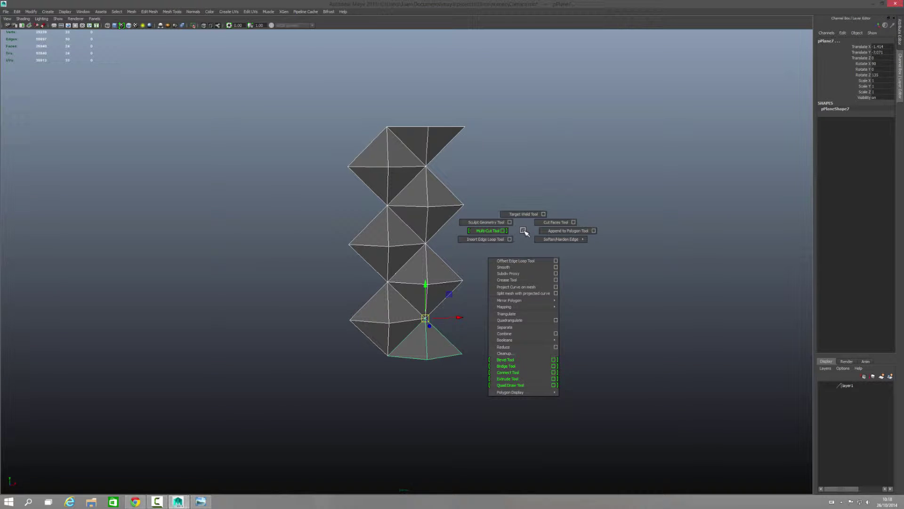
right_click_drag(524, 232, 518, 335, "shift")
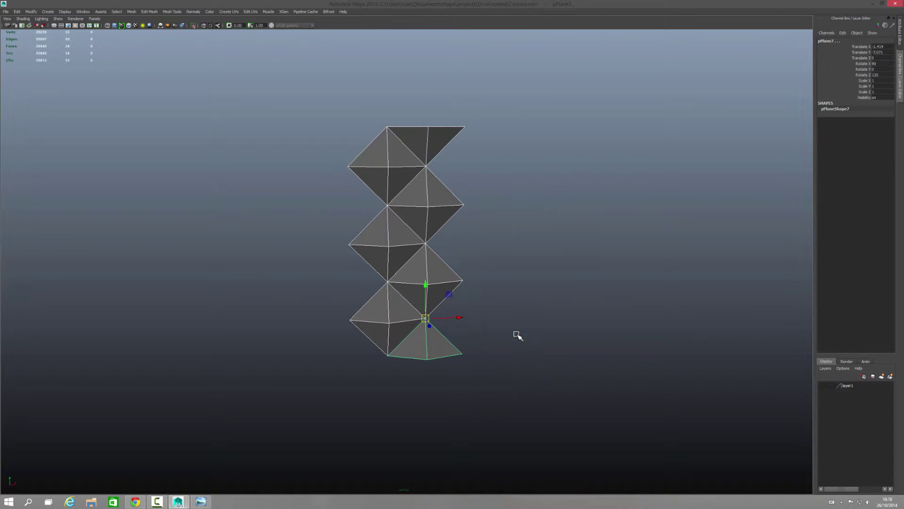
middle_click_drag(563, 228, 567, 245, "alt")
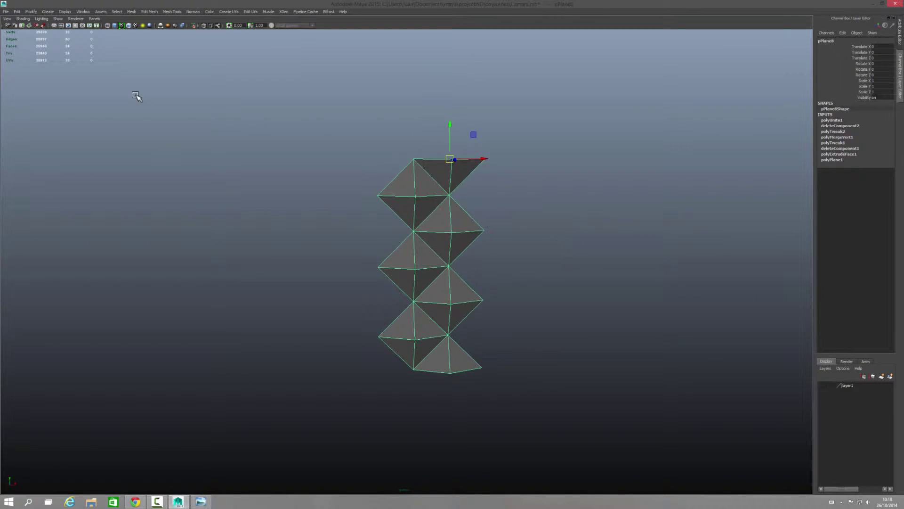
left_click(18, 12)
mouse_move(37, 91)
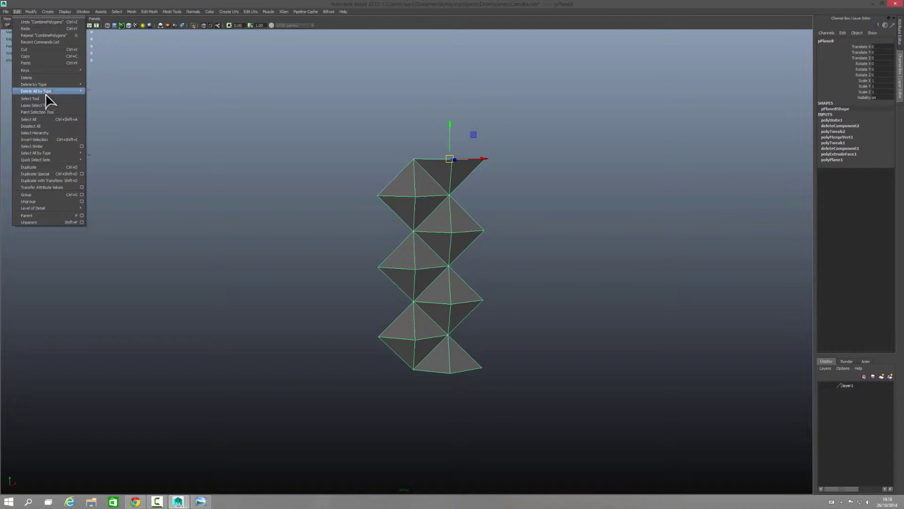
left_click(113, 96)
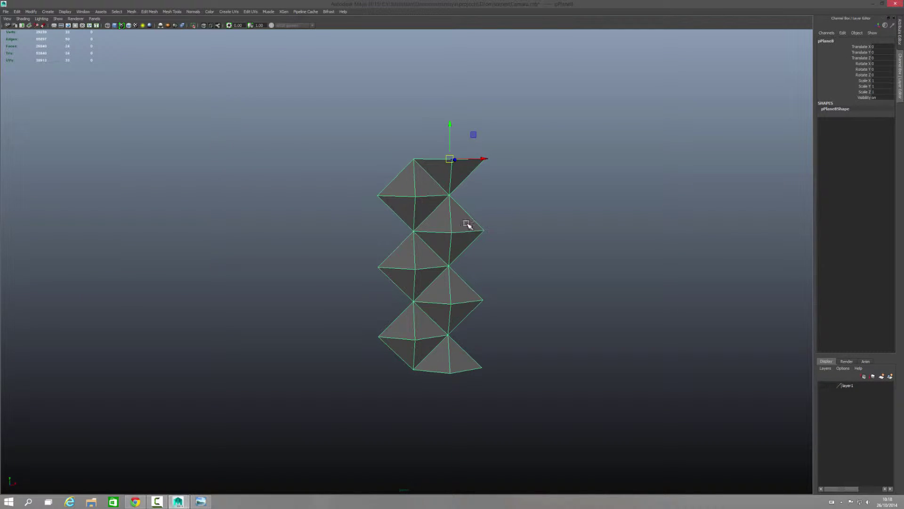
Snap the combined column's pivot to a middle vertex
middle_click_drag(523, 188, 513, 190, "alt")
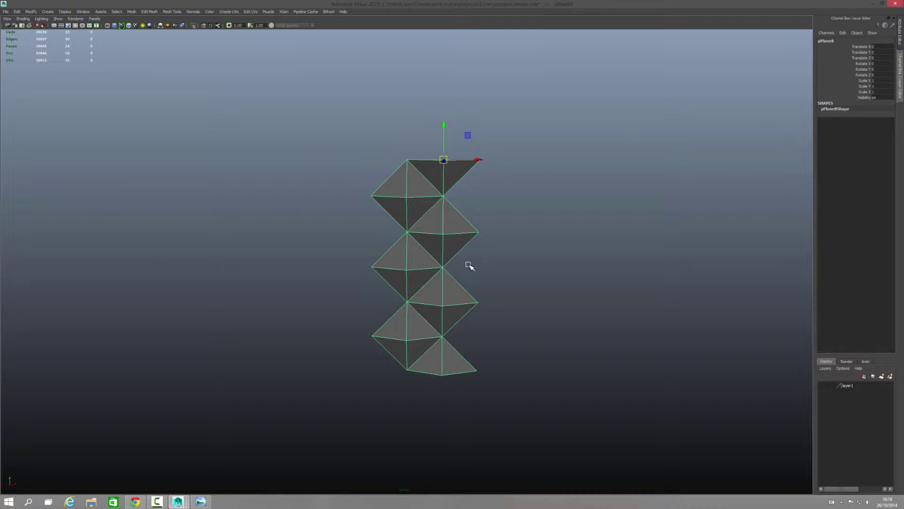
key("d")
left_click(442, 267)
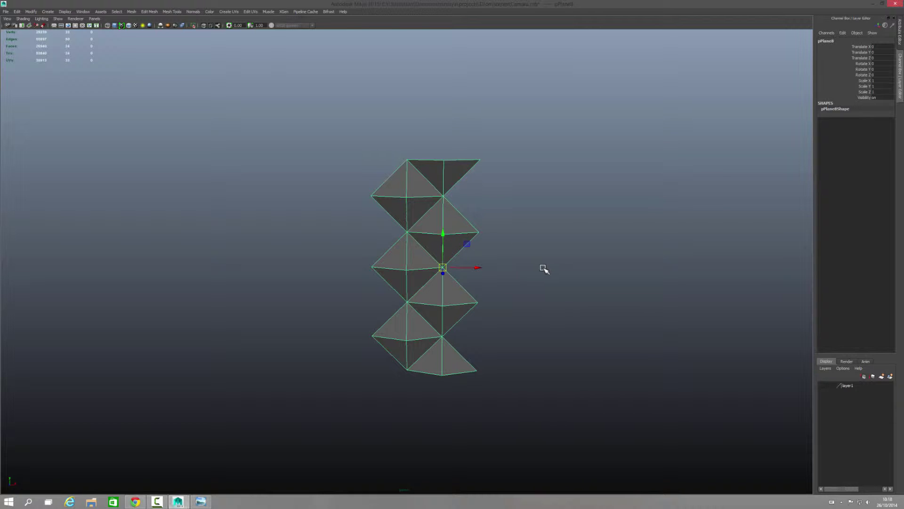
Duplicate the combined column in place as pPlane9
left_click_drag(547, 256, 541, 228, "alt")
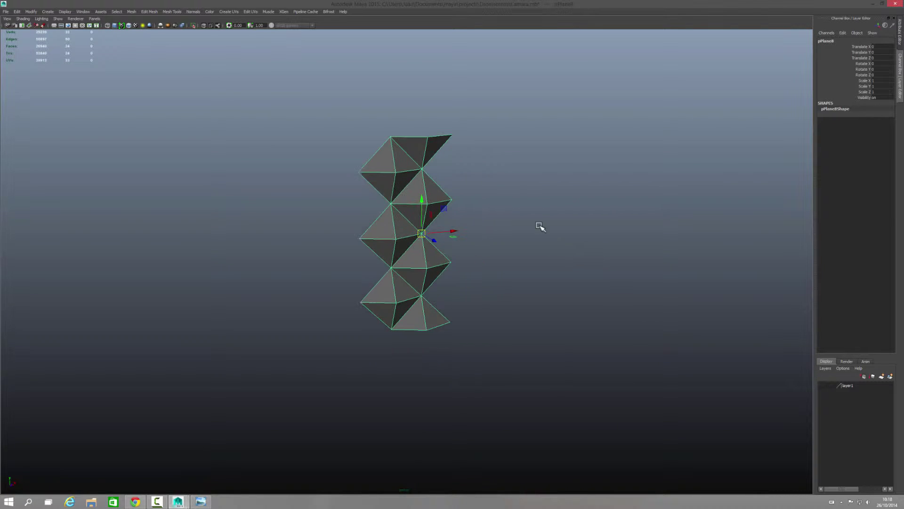
right_click_drag(542, 228, 604, 230, "alt")
left_click_drag(605, 229, 567, 228, "alt")
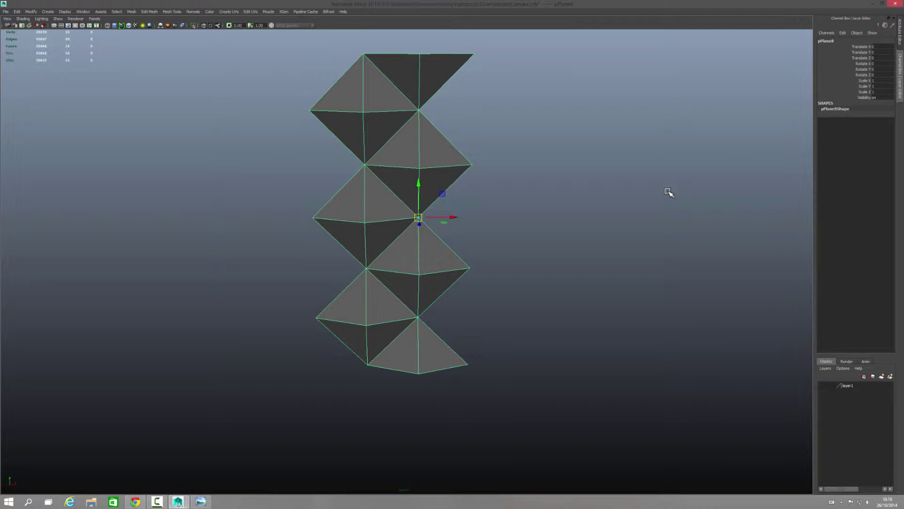
key("ctrl+d")
Offset the copy to X -2.828, then Duplicate Special 24 more copies at -2.8280 X spacing
left_click_drag(419, 217, 333, 218)
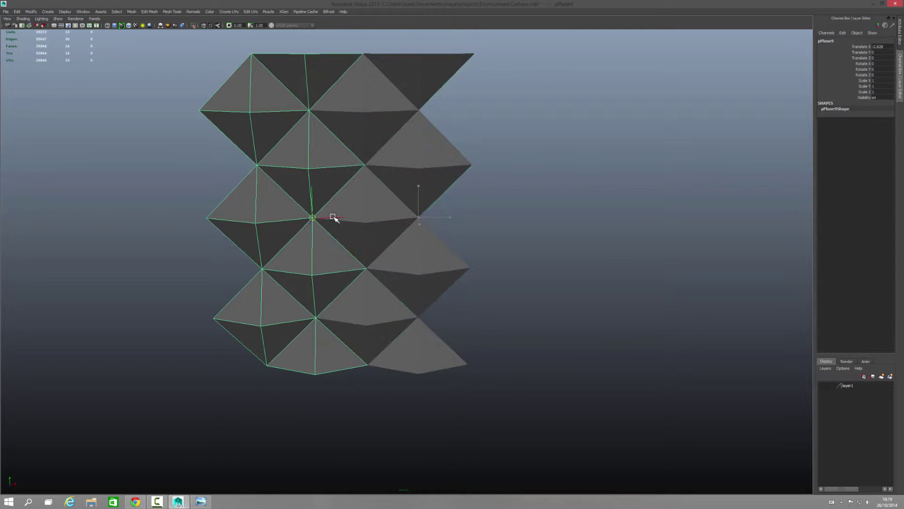
double_click(885, 46)
left_click(17, 12)
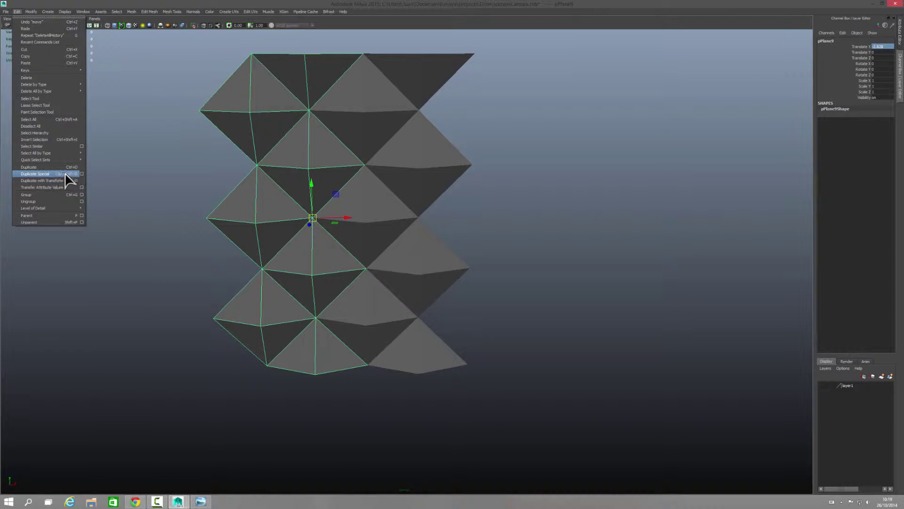
left_click(82, 173)
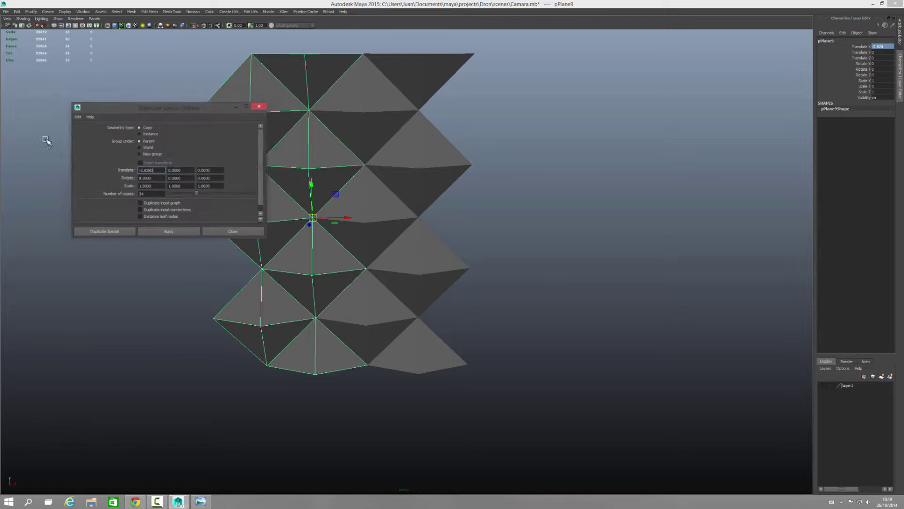
left_click(78, 117)
left_click(82, 132)
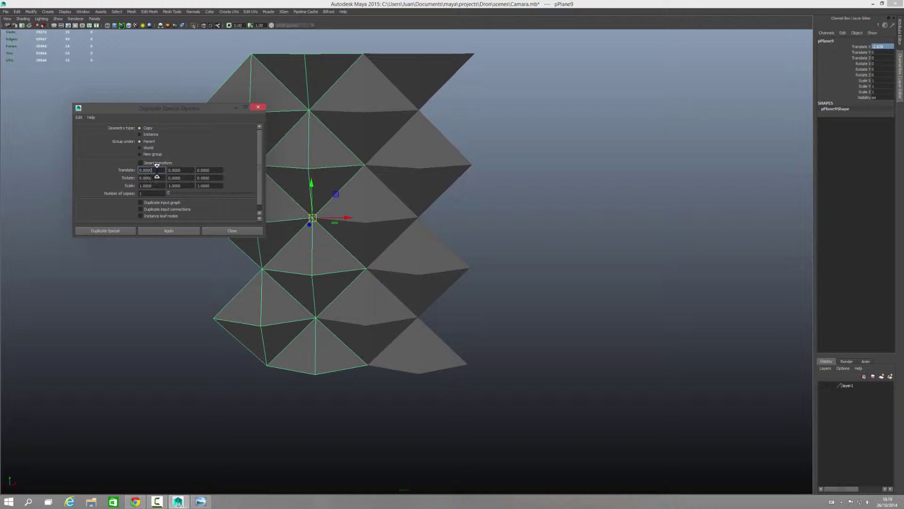
left_click_drag(156, 170, 104, 166)
type("-2.830")
left_click(148, 194)
left_click(160, 231)
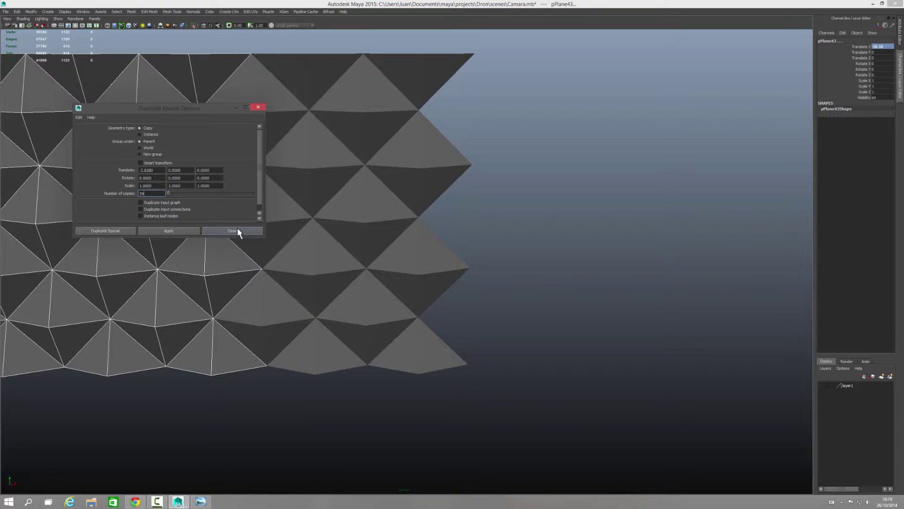
left_click(237, 230)
right_click_drag(651, 272, 303, 273, "alt")
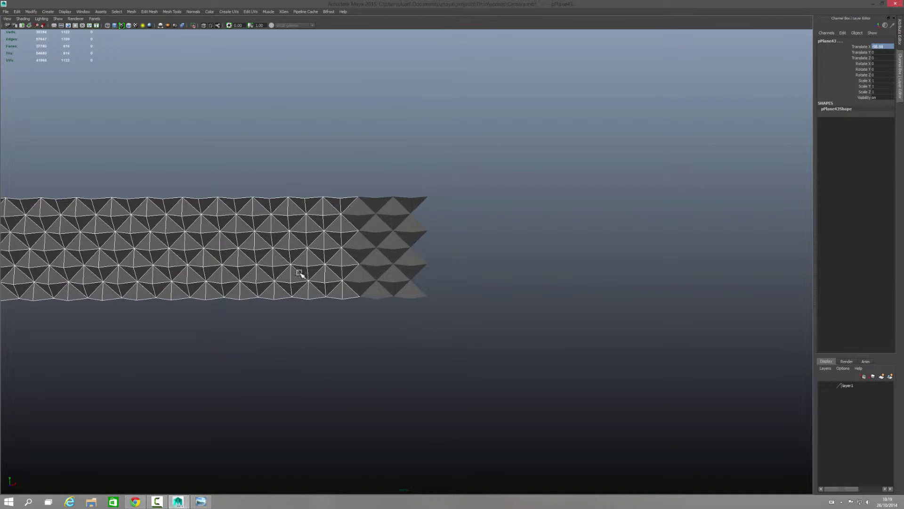
Combine all the duplicated strip columns into one mesh, pPlane44
right_click_drag(537, 281, 222, 281, "alt")
middle_click_drag(222, 281, 462, 264, "alt")
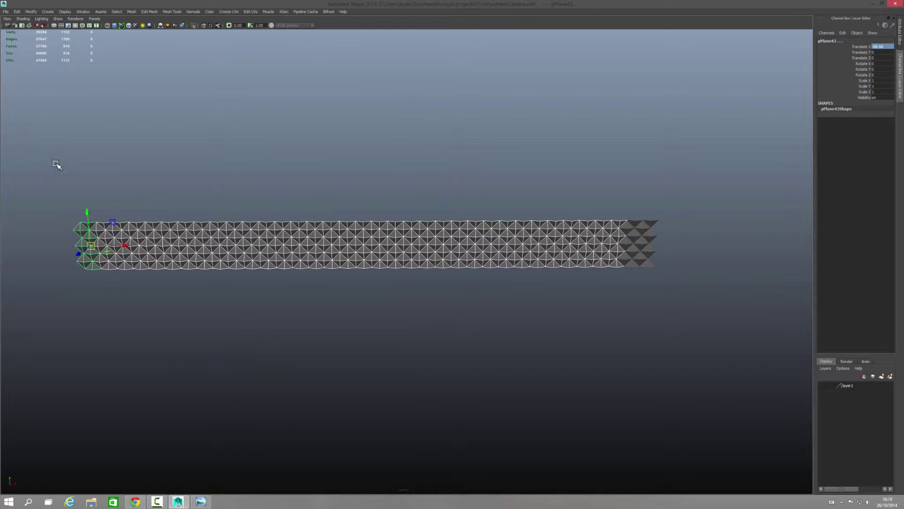
mouse_move(47, 161)
left_mouse_down()
mouse_move(697, 335)
mouse_move(663, 336)
left_mouse_up()
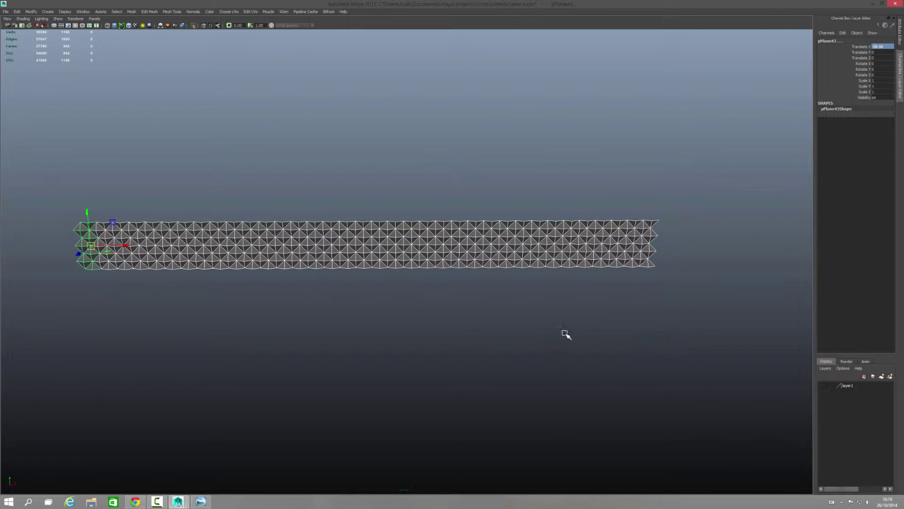
right_click(547, 327, "shift")
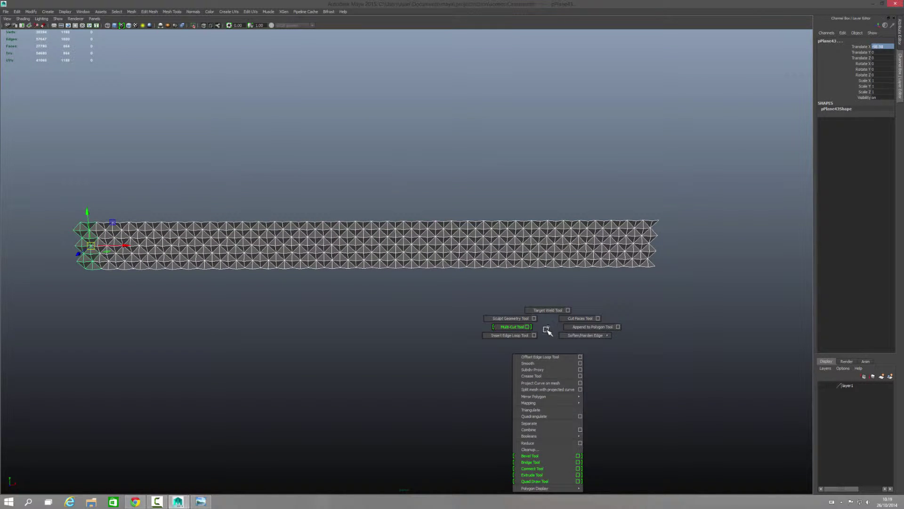
left_click(530, 429)
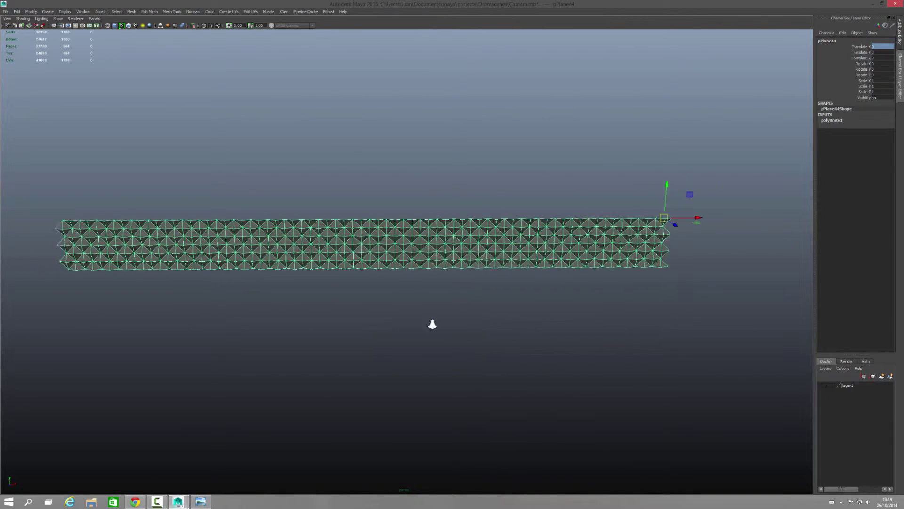
Preview the combined strip smoothed, then return it to the faceted pyramid look
right_click_drag(432, 324, 585, 313, "alt")
left_click_drag(585, 314, 583, 303, "alt")
right_click_drag(496, 309, 543, 311, "alt")
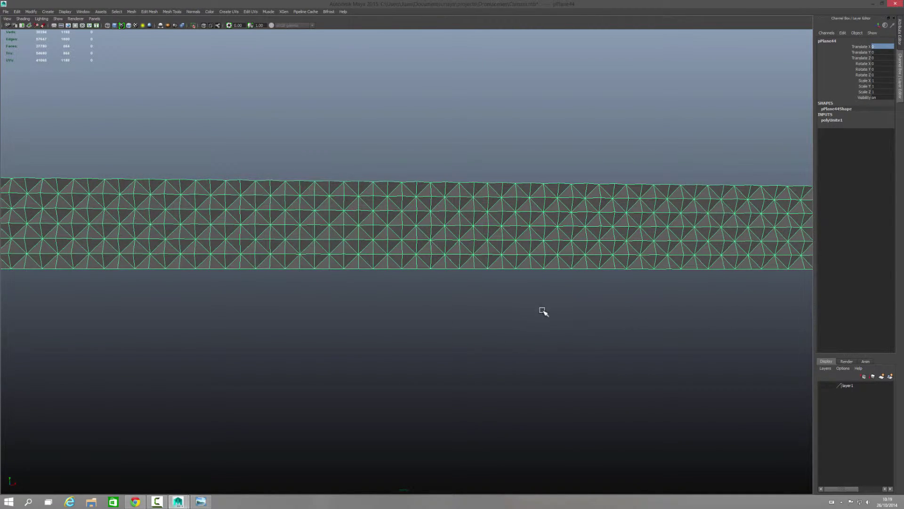
mouse_move(364, 236)
right_mouse_down("alt")
mouse_move(398, 275)
mouse_move(423, 336)
right_mouse_up("alt")
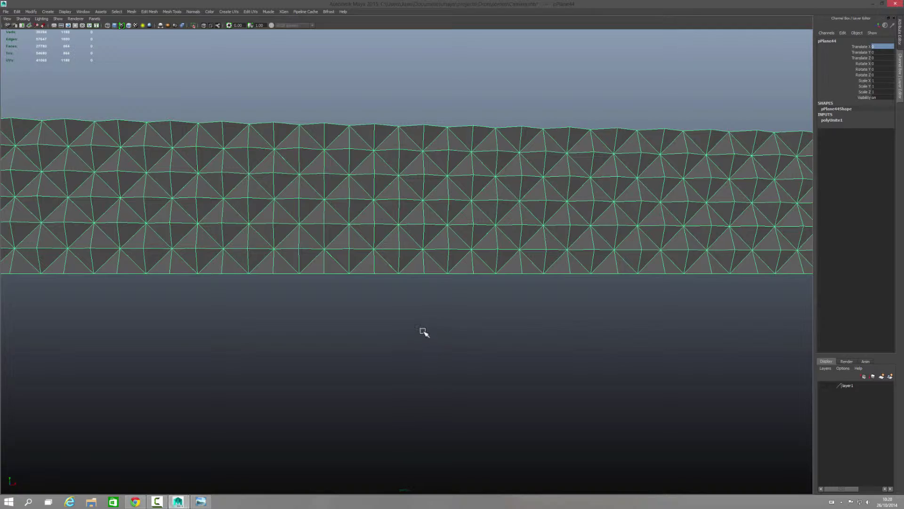
key("3")
mouse_move(555, 314)
right_mouse_down("alt")
mouse_move(242, 288)
mouse_move(380, 287)
mouse_move(358, 275)
mouse_move(412, 265)
mouse_move(566, 270)
right_mouse_up("alt")
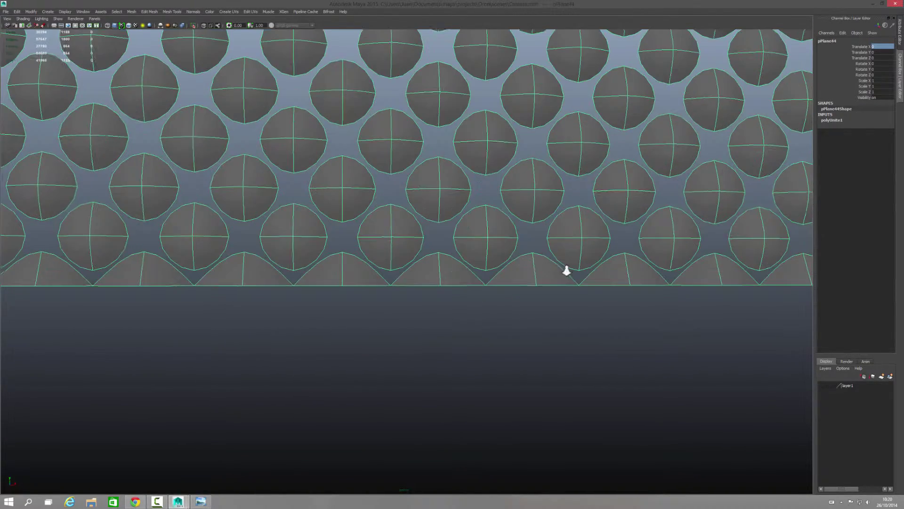
key("1")
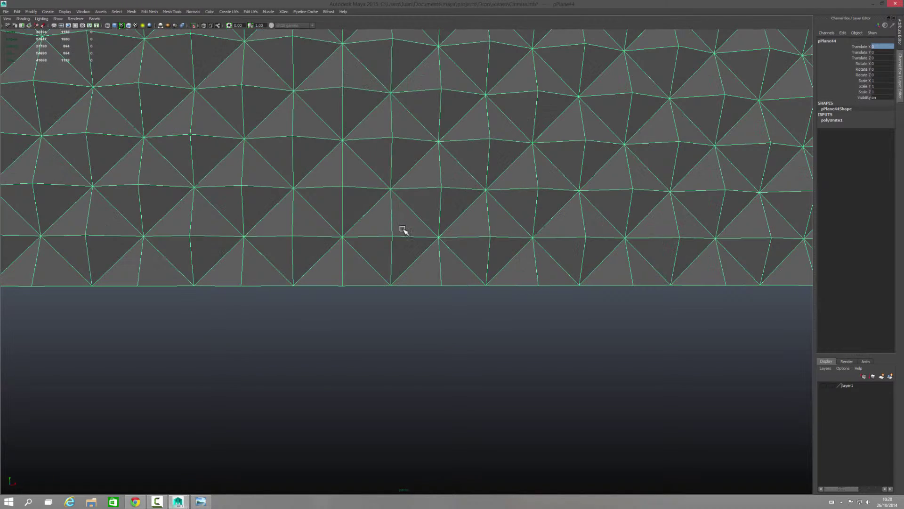
mouse_move(596, 244)
right_mouse_down("alt")
mouse_move(229, 253)
mouse_move(312, 238)
right_mouse_up("alt")
Merge all of pPlane44's overlapping vertices at a 0.0100 threshold, then return to object mode
right_click(332, 239)
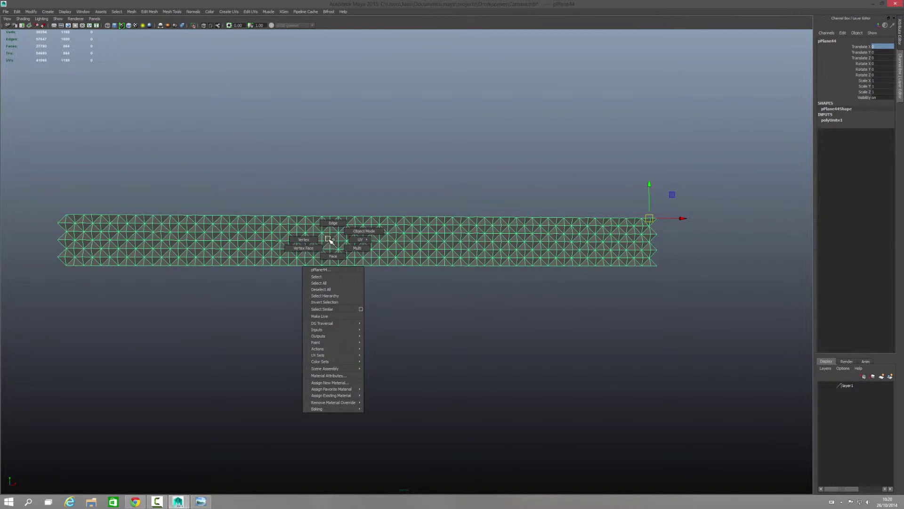
left_click(304, 239)
left_click_drag(21, 175, 580, 336)
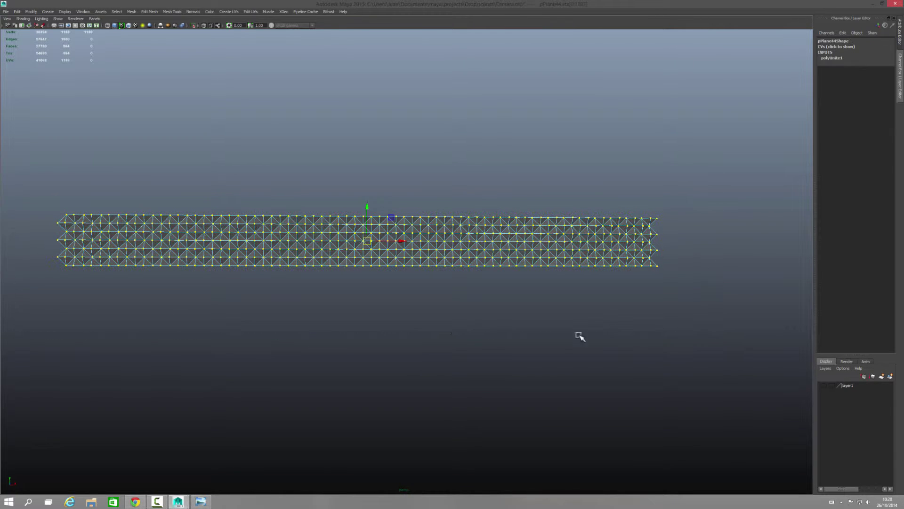
right_click_drag(452, 333, 461, 313, "shift")
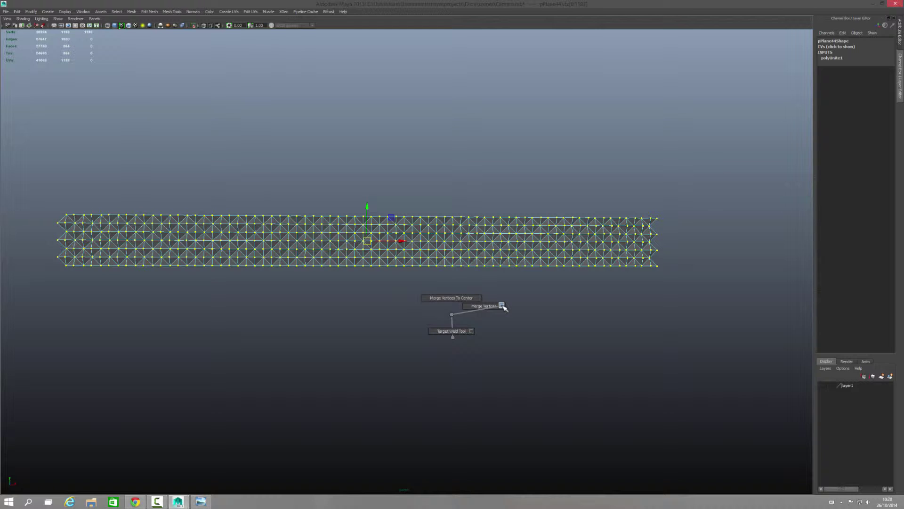
right_click_drag(501, 306, 502, 306)
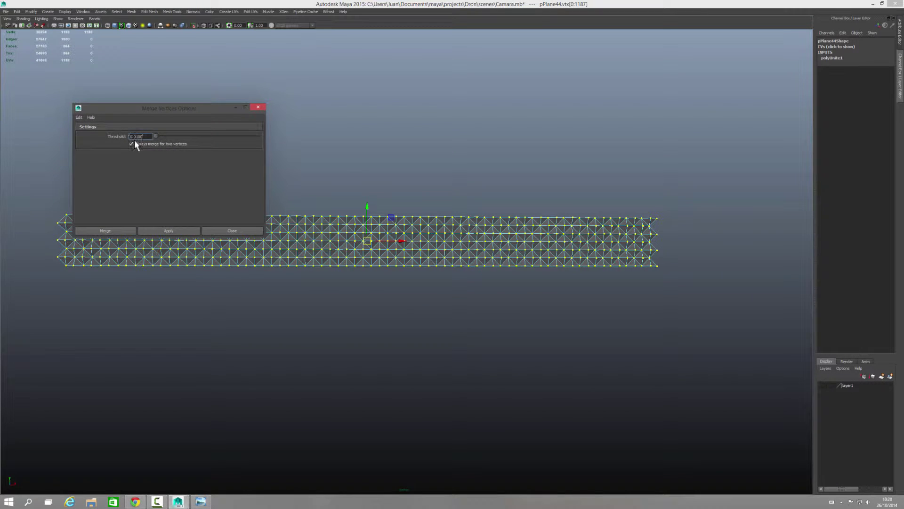
left_click(112, 231)
right_click_drag(283, 242, 285, 240)
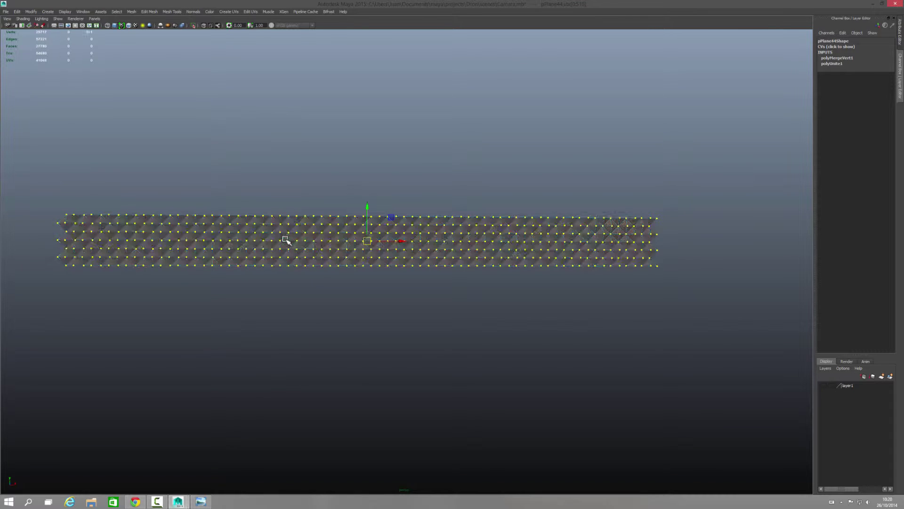
key("F8")
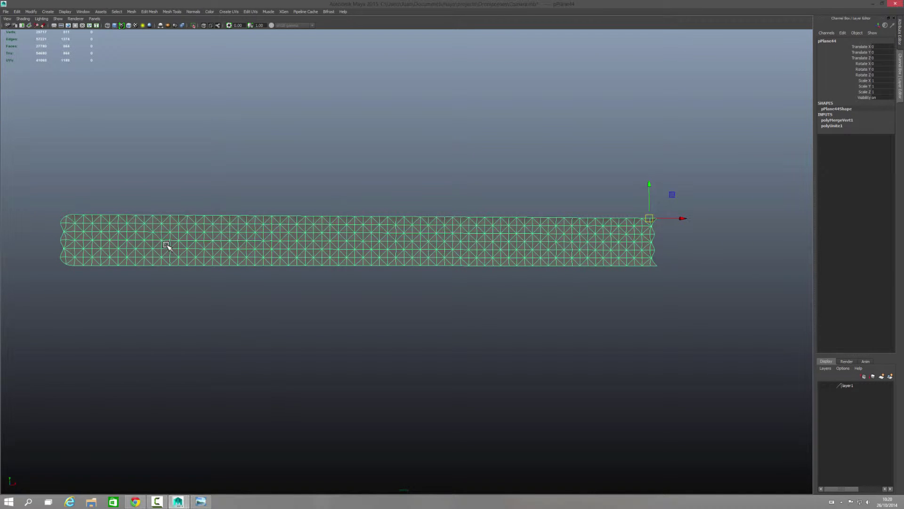
Zoom and pan in close on the top corner at the strip's right end
scroll(452, 257, "up", 5)
scroll(416, 219, "up", 2)
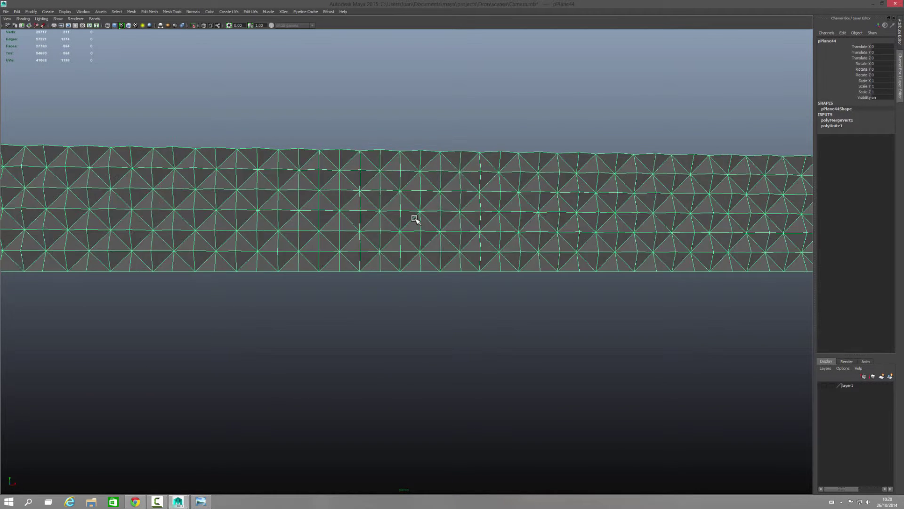
scroll(524, 215, "down", 3)
mouse_move(321, 202)
left_mouse_down("alt")
mouse_move(353, 202)
mouse_move(354, 213)
left_mouse_up("alt")
middle_click_drag(520, 204, 272, 236, "alt")
scroll(660, 216, "up", 3)
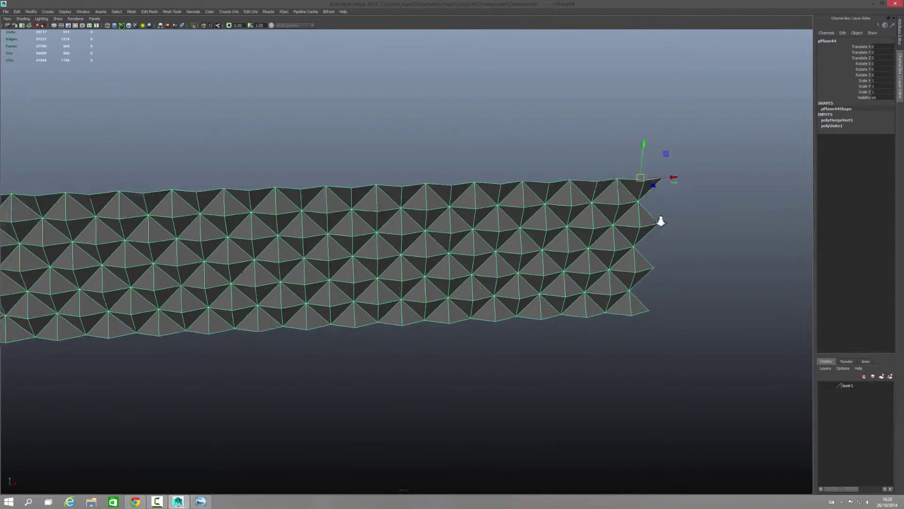
scroll(618, 212, "up", 1)
middle_click_drag(618, 212, 420, 259, "alt")
scroll(575, 216, "up", 2)
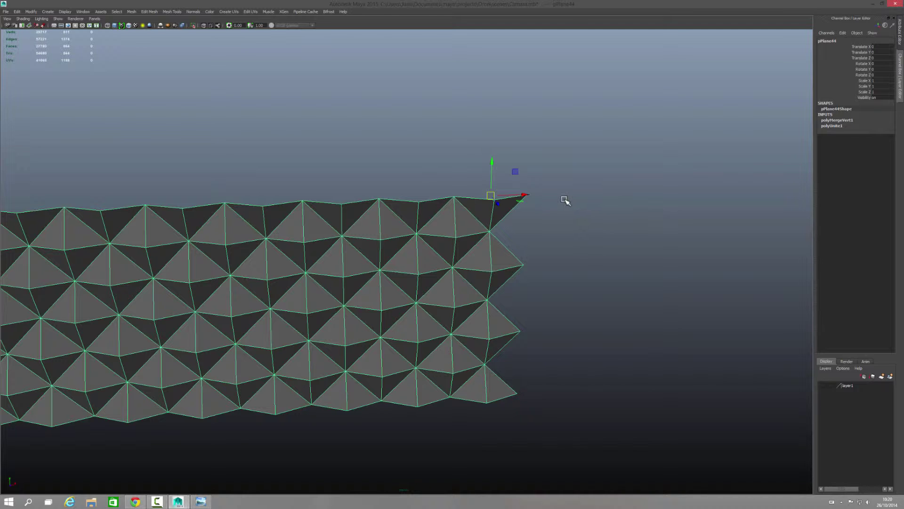
Snap the strip's pivot onto that top-right corner vertex and zoom back out
mouse_move(490, 196)
left_mouse_down()
mouse_move(471, 165)
mouse_move(418, 143)
left_mouse_up()
key("d")
left_click(527, 195)
mouse_move(639, 233)
right_mouse_down("alt")
mouse_move(434, 228)
mouse_move(248, 188)
right_mouse_up("alt")
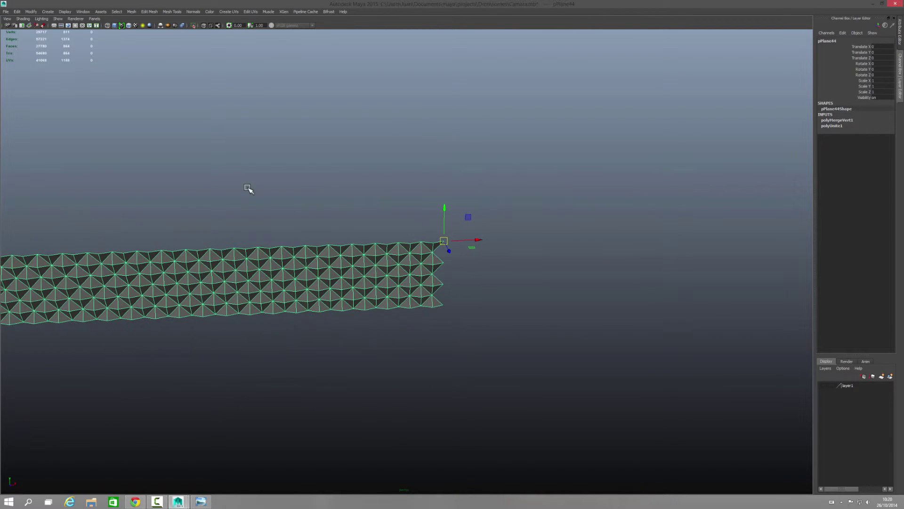
middle_click_drag(248, 188, 535, 179, "alt")
right_click_drag(535, 180, 347, 168, "alt")
middle_click_drag(397, 173, 370, 148, "alt")
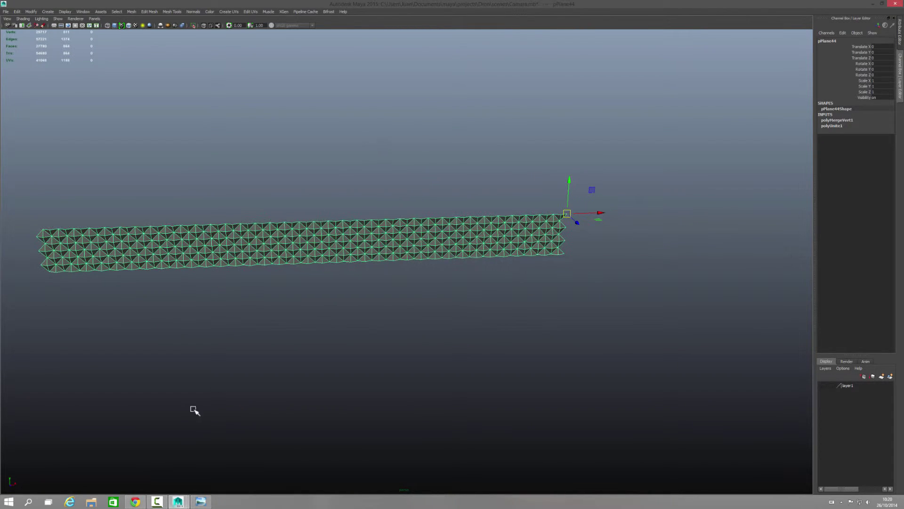
left_click(201, 502)
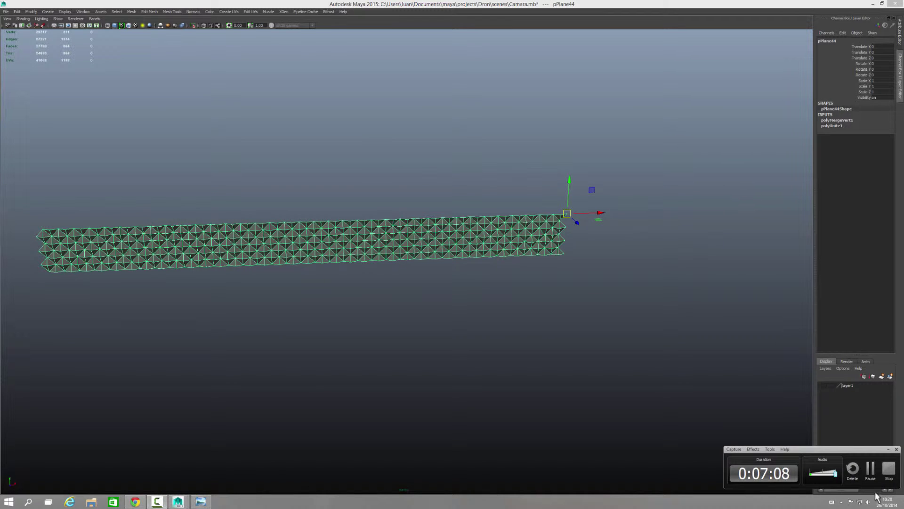
left_click(888, 449)
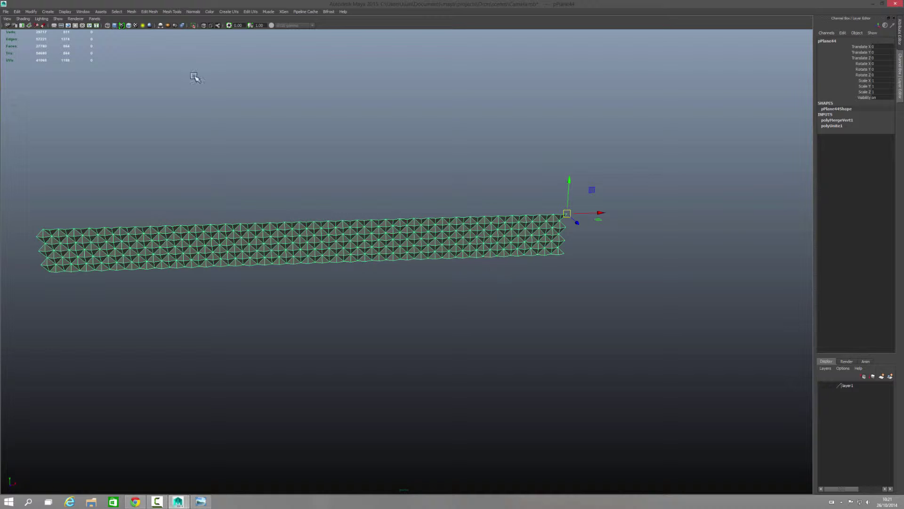
Add a nonlinear bend deformer, bend1, and rotate its handle 90 on Z
key("space")
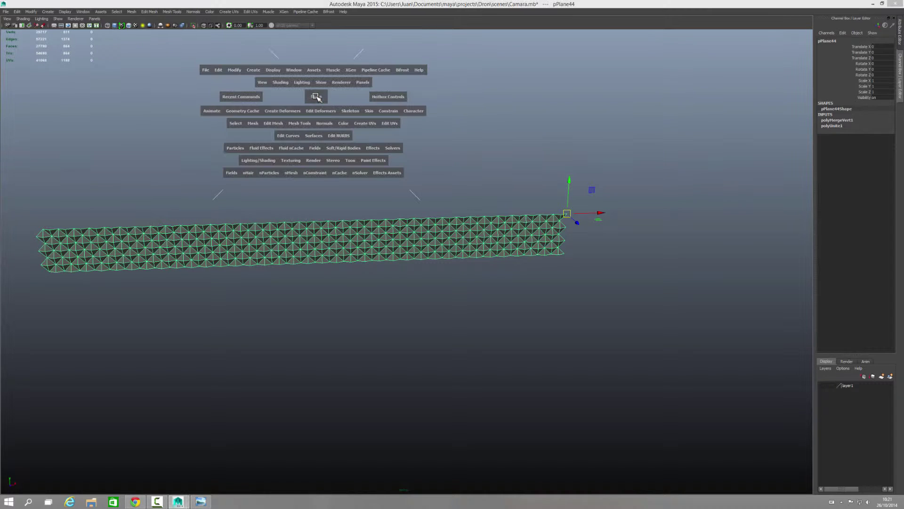
left_click(275, 111)
mouse_move(293, 165)
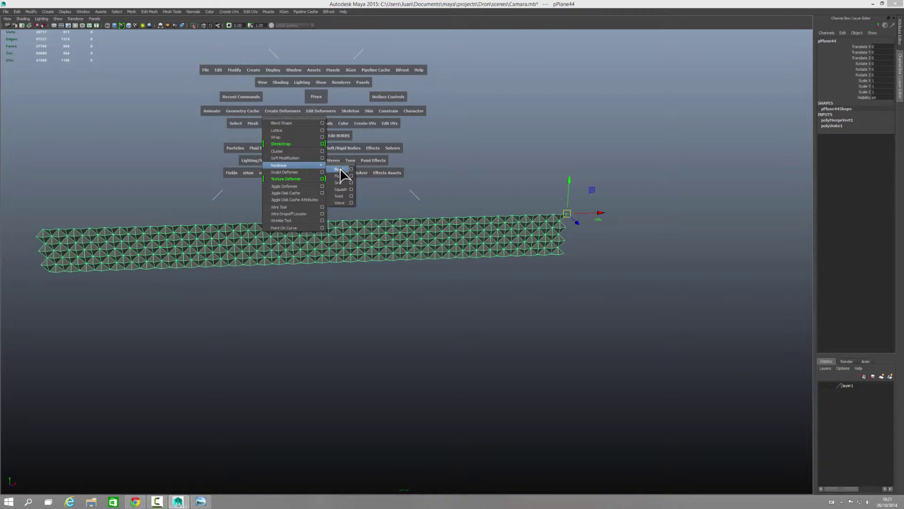
left_click(340, 170)
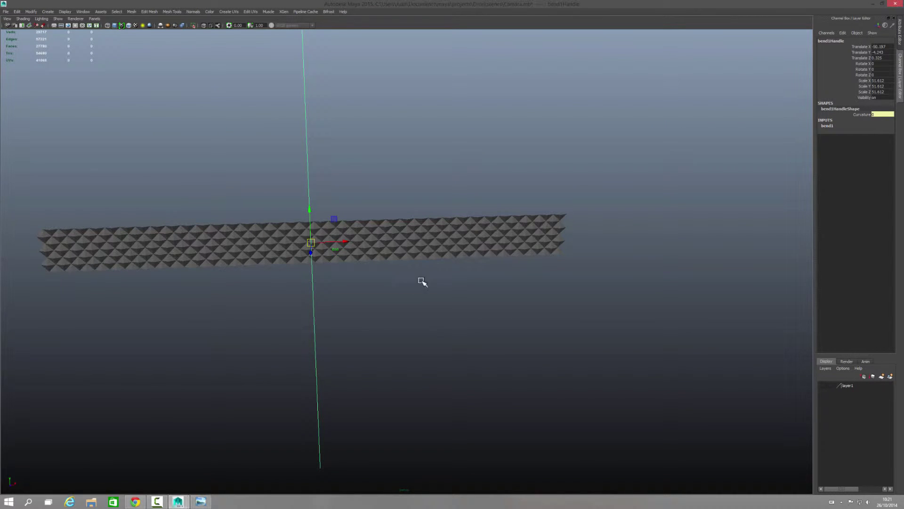
mouse_move(565, 202)
left_mouse_down("alt")
mouse_move(610, 206)
mouse_move(510, 295)
left_mouse_up("alt")
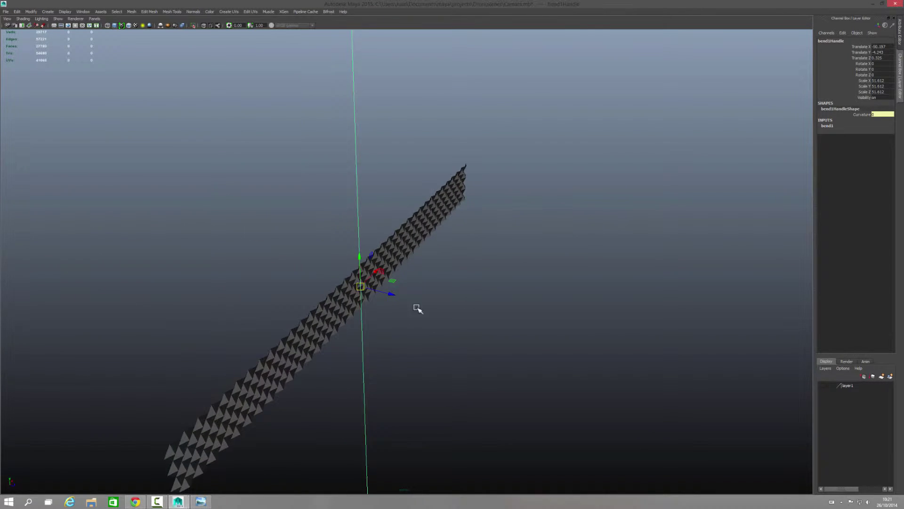
double_click(881, 74)
type("90")
key("Return")
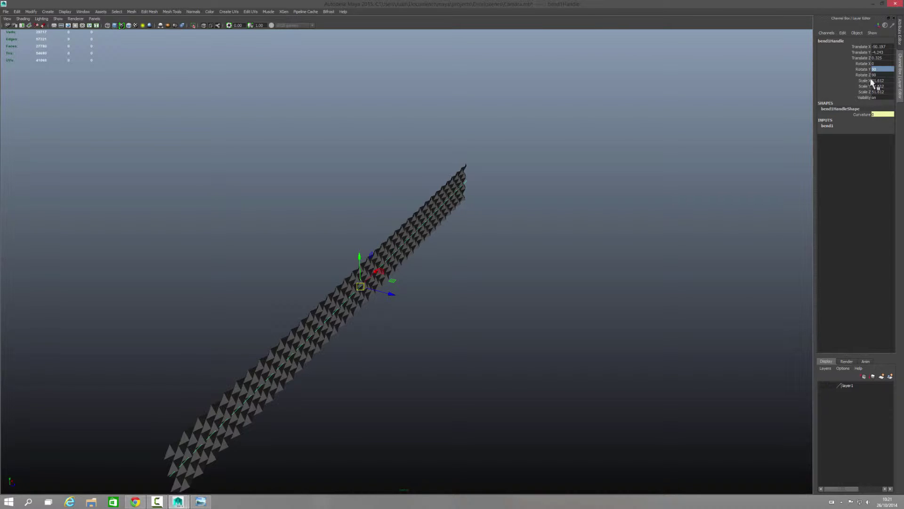
Drag bend1's curvature up until the strip curls into a ring
left_click(828, 126)
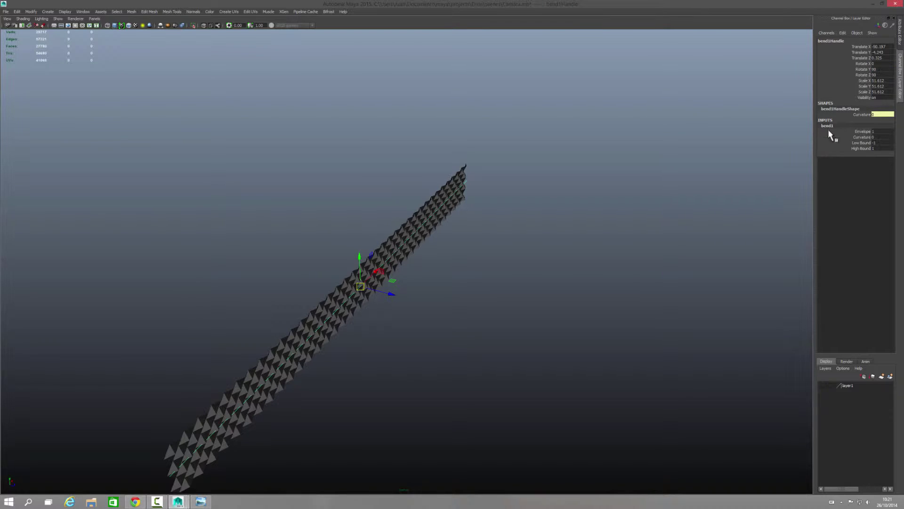
left_click(863, 138)
middle_click_drag(606, 198, 666, 196)
mouse_move(668, 198)
left_mouse_down("alt")
mouse_move(615, 199)
mouse_move(666, 204)
mouse_move(471, 227)
left_mouse_up("alt")
scroll(621, 204, "up", 3)
scroll(616, 182, "up", 5)
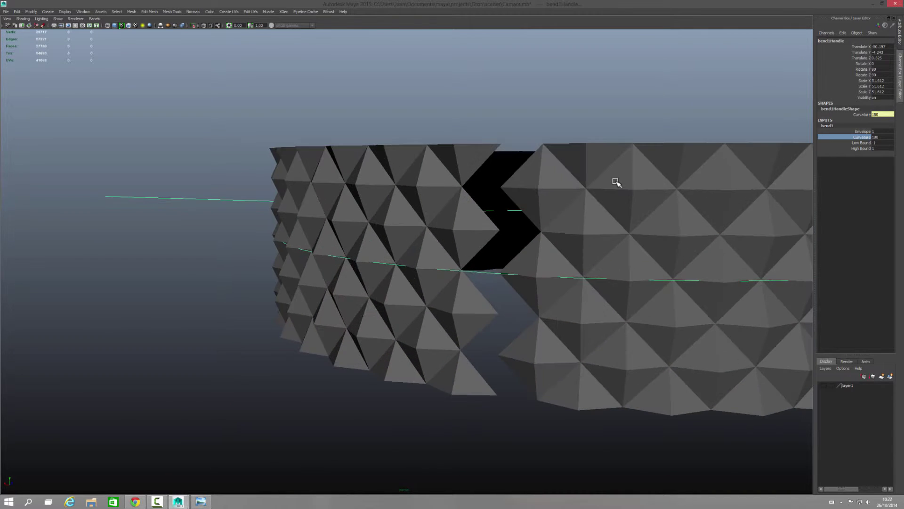
mouse_move(616, 182)
left_mouse_down("alt")
mouse_move(464, 178)
mouse_move(495, 178)
left_mouse_up("alt")
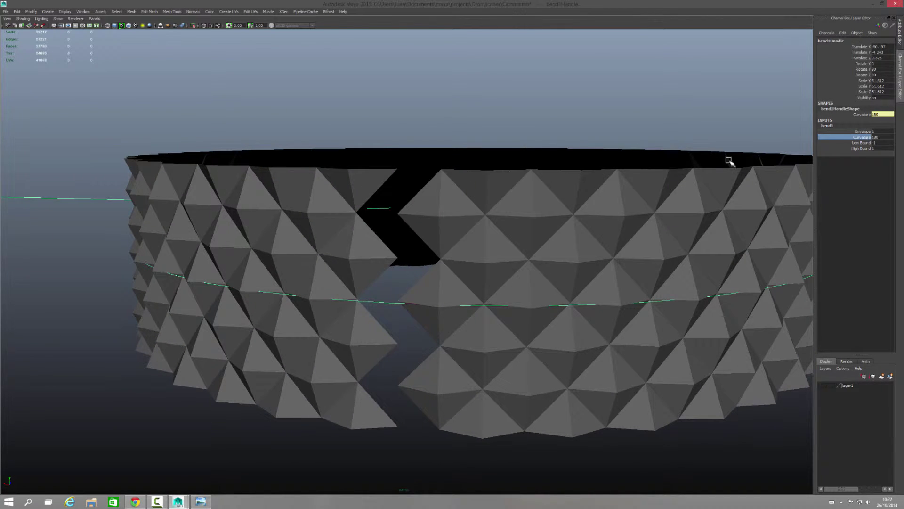
Set bend1 curvature to 182.5 to close the seam, then select the ring
double_click(885, 137)
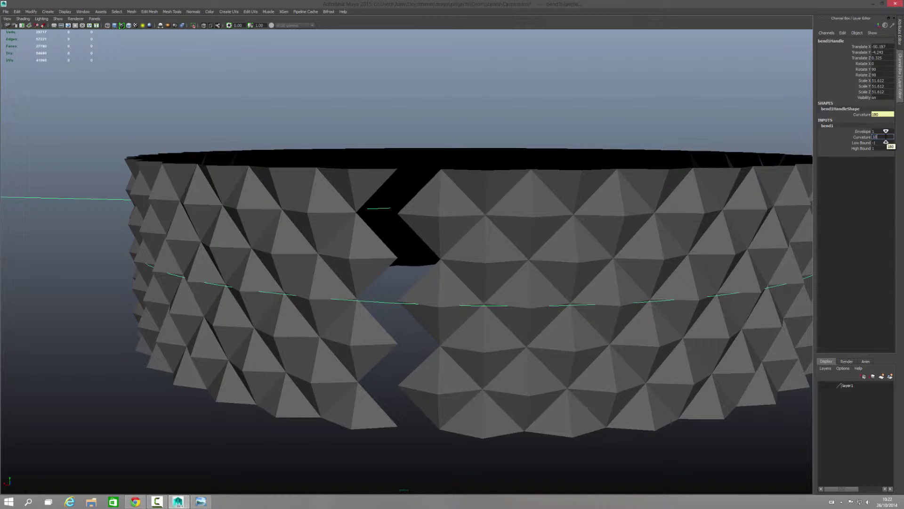
key("Return")
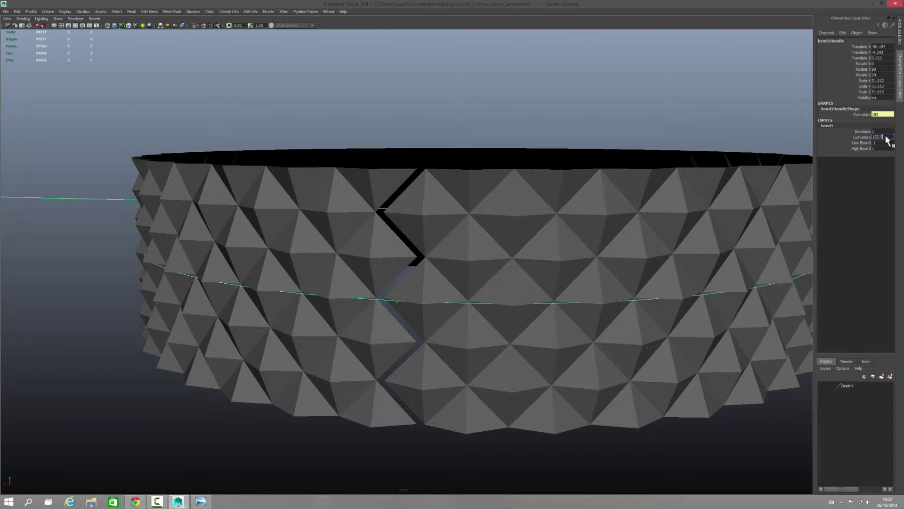
key("Return")
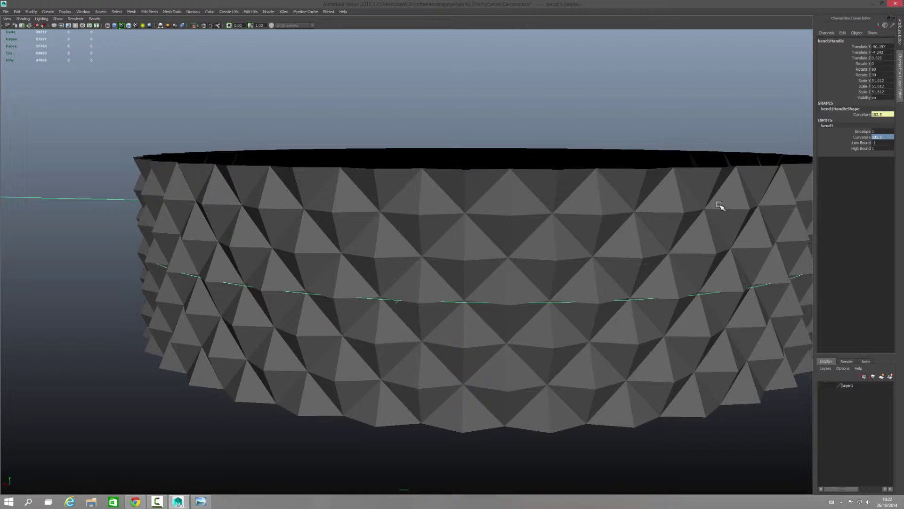
scroll(522, 267, "down", 3)
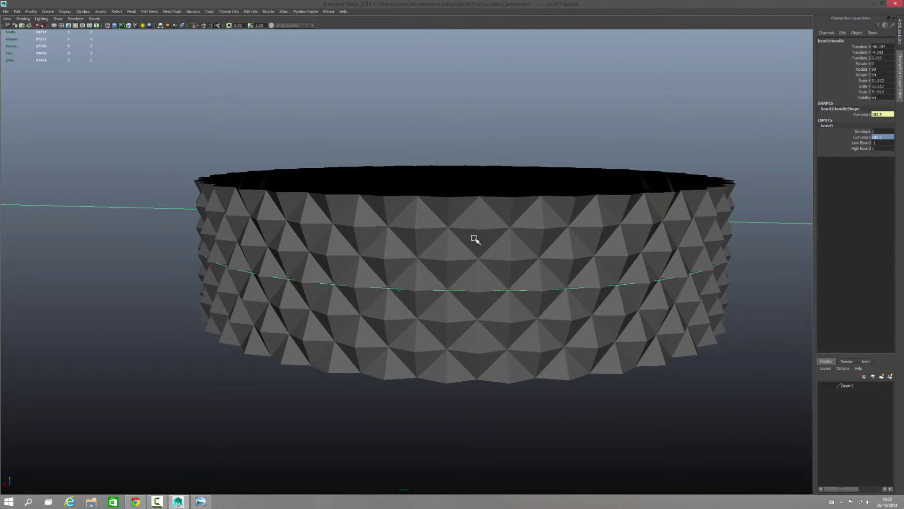
left_click(474, 239)
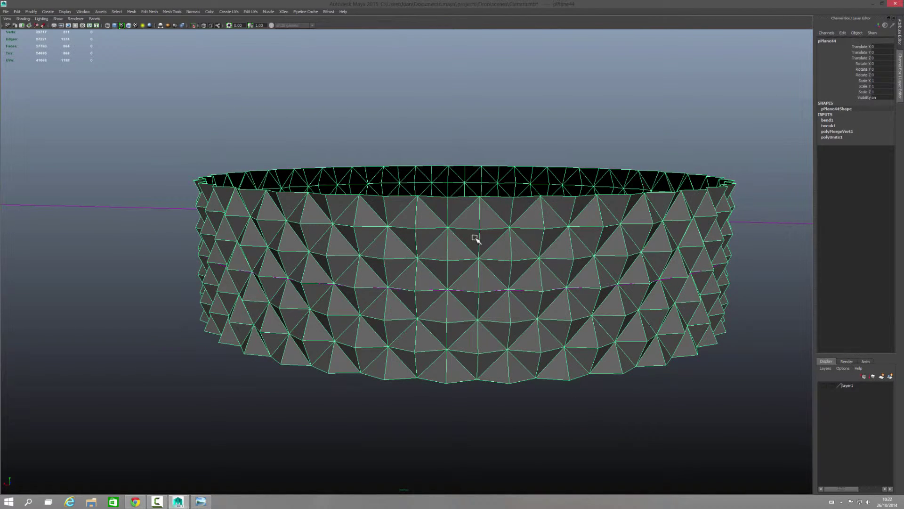
Delete all construction history on the ring
left_click(18, 12)
mouse_move(35, 91)
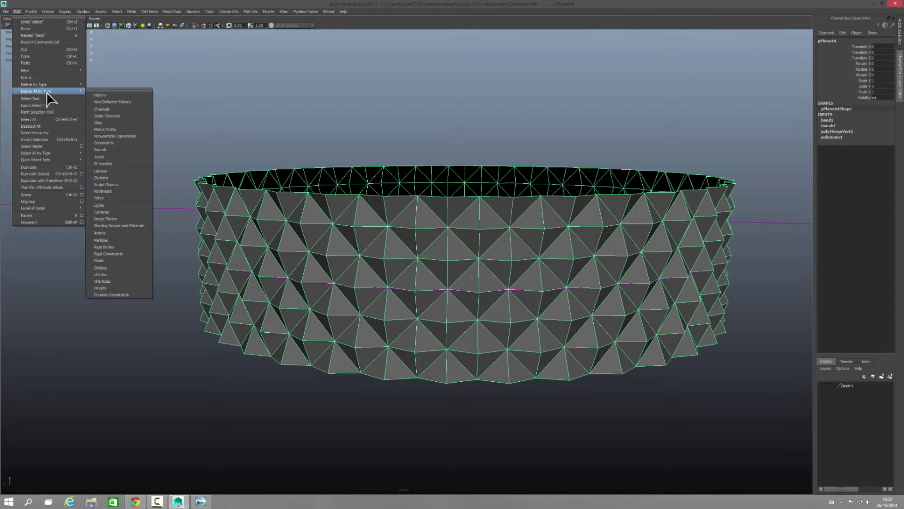
left_click(104, 95)
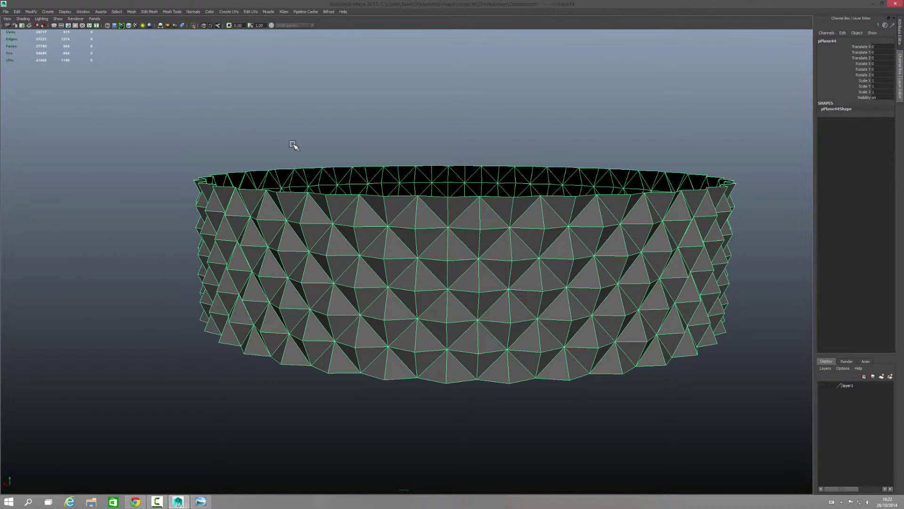
key("ctrl+z")
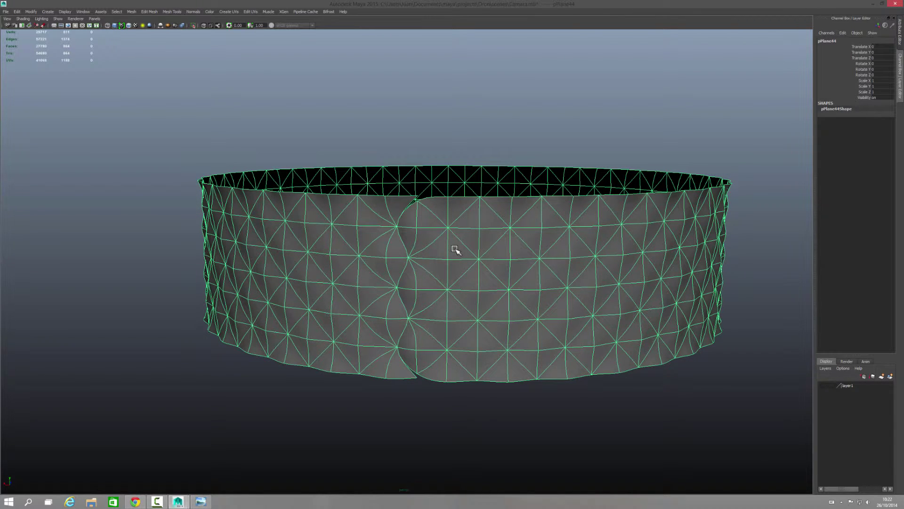
Select all ring vertices and merge the seam, redoing after an initial merge collapsed the mesh
right_click_drag(456, 249, 427, 249)
mouse_move(184, 87)
left_mouse_down()
mouse_move(517, 384)
mouse_move(760, 441)
left_mouse_up()
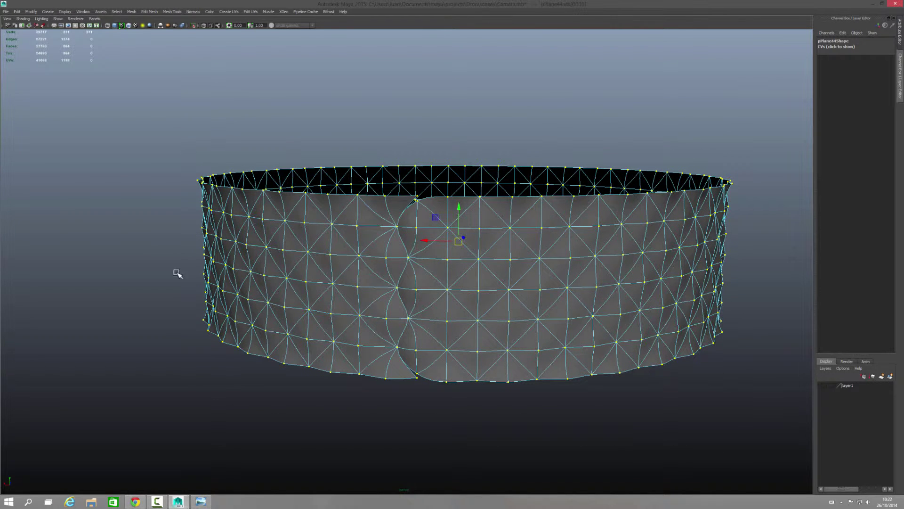
right_click_drag(130, 250, 131, 219, "shift")
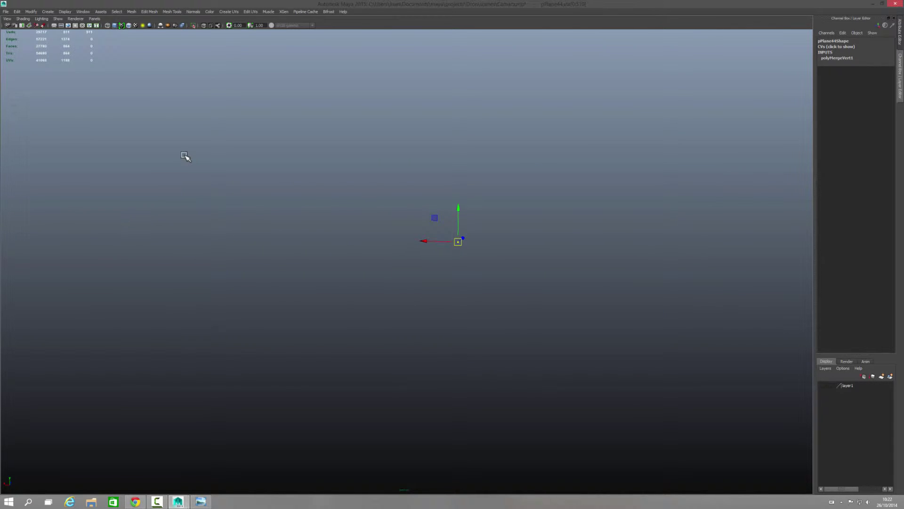
key("ctrl+z")
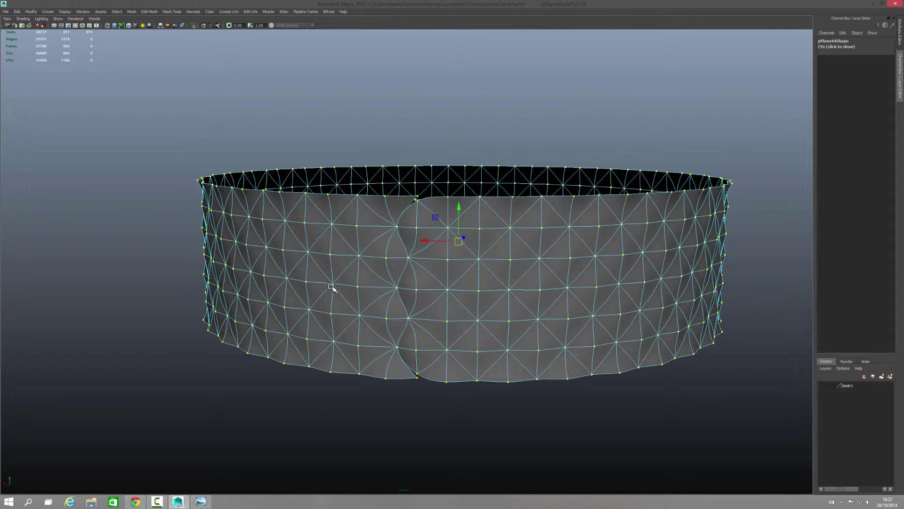
key("ctrl+z")
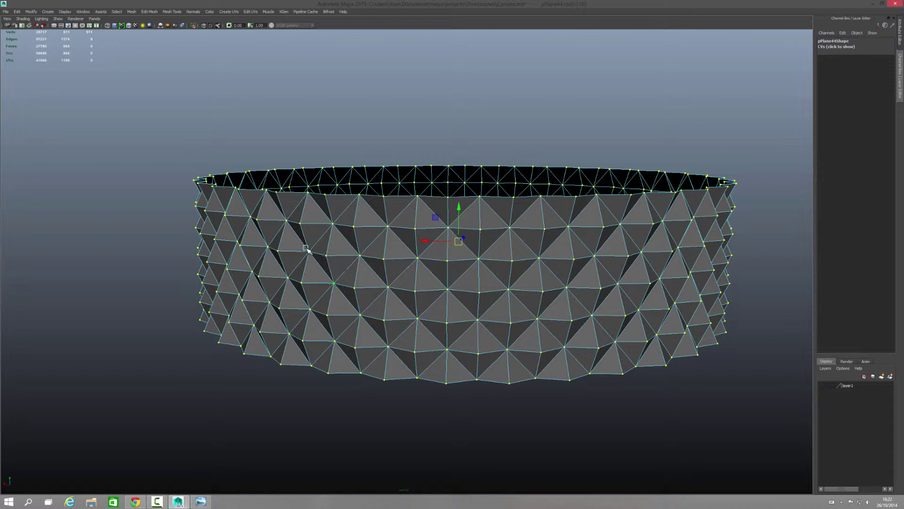
right_click_drag(169, 259, 190, 235, "shift")
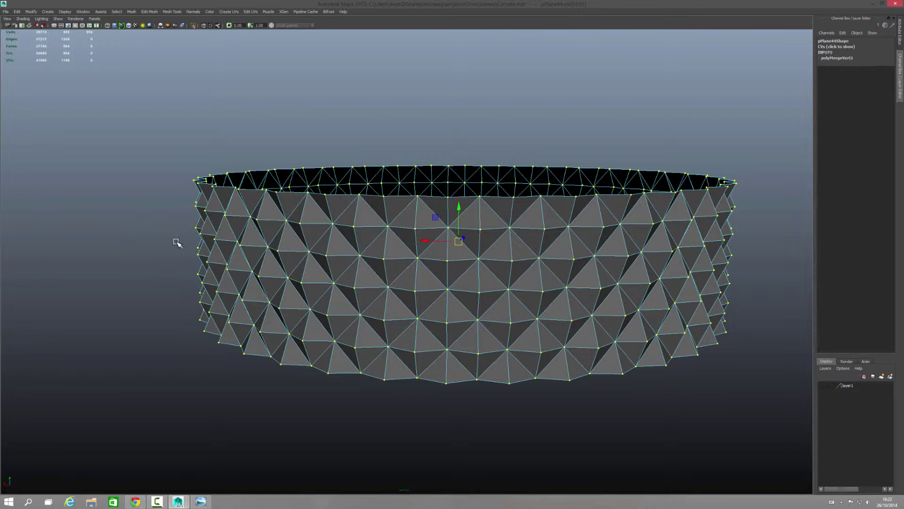
right_click_drag(380, 258, 389, 253)
left_click(389, 253)
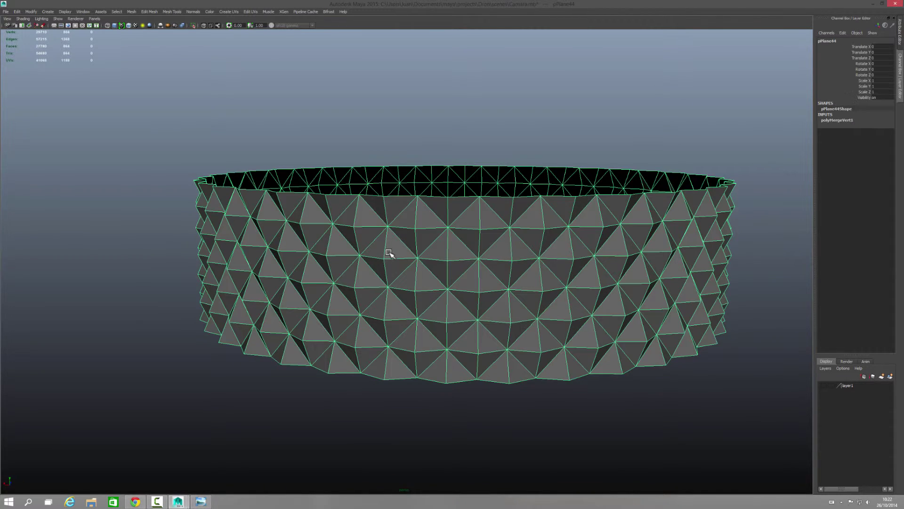
Preview the ring smoothed from a lower angle and reselect it as an object
key("3")
mouse_move(438, 248)
left_mouse_down("alt")
mouse_move(452, 263)
mouse_move(325, 243)
mouse_move(660, 323)
mouse_move(502, 285)
left_mouse_up("alt")
left_click(670, 318)
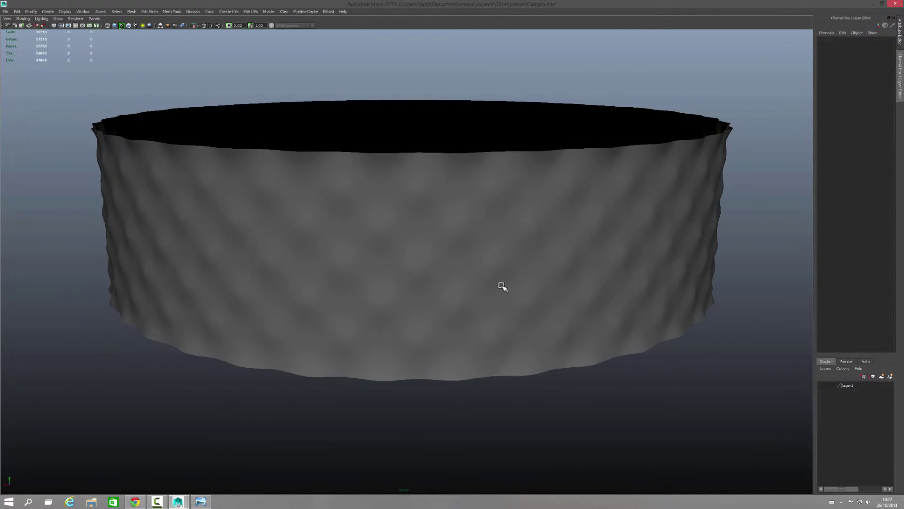
right_click_drag(397, 264, 420, 256)
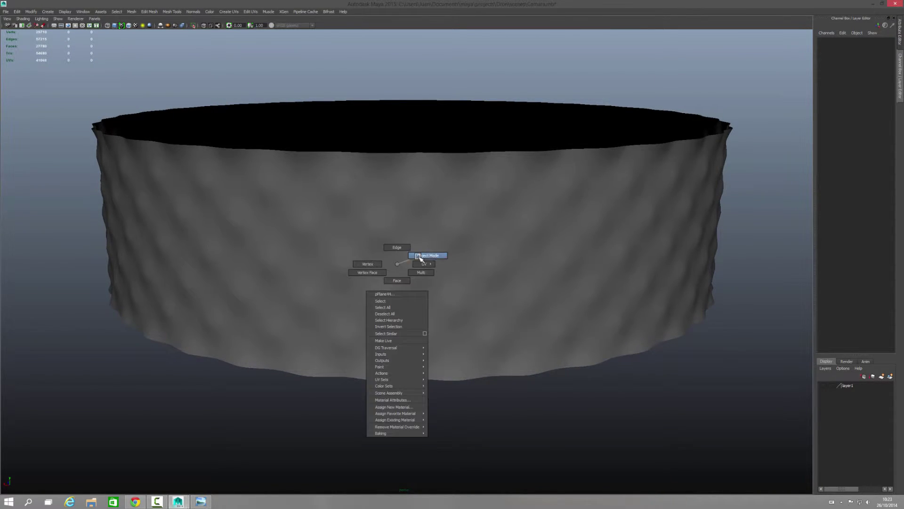
left_click(408, 259)
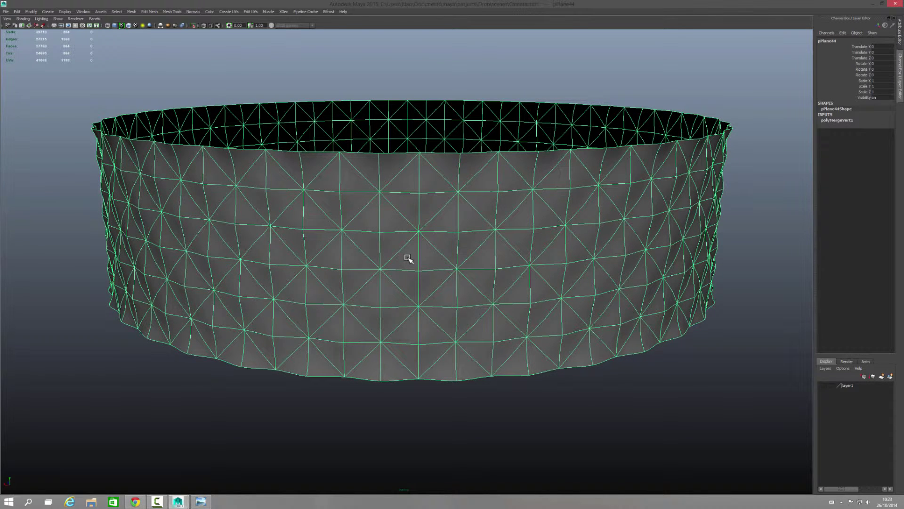
Select every edge of the ring and apply Bevel Edge, creating polyBevel1
right_click_drag(408, 258, 410, 248)
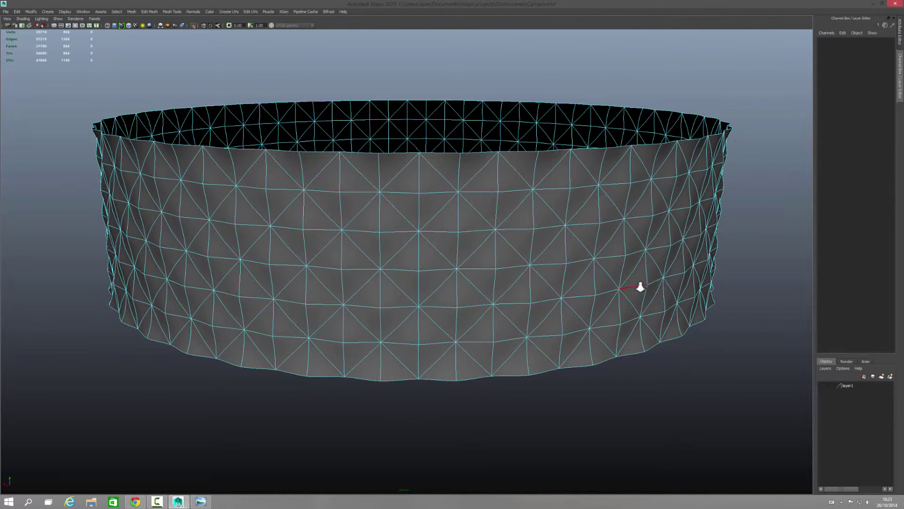
right_click_drag(639, 284, 294, 167, "alt")
mouse_move(198, 125)
left_mouse_down()
mouse_move(373, 236)
mouse_move(695, 372)
left_mouse_up()
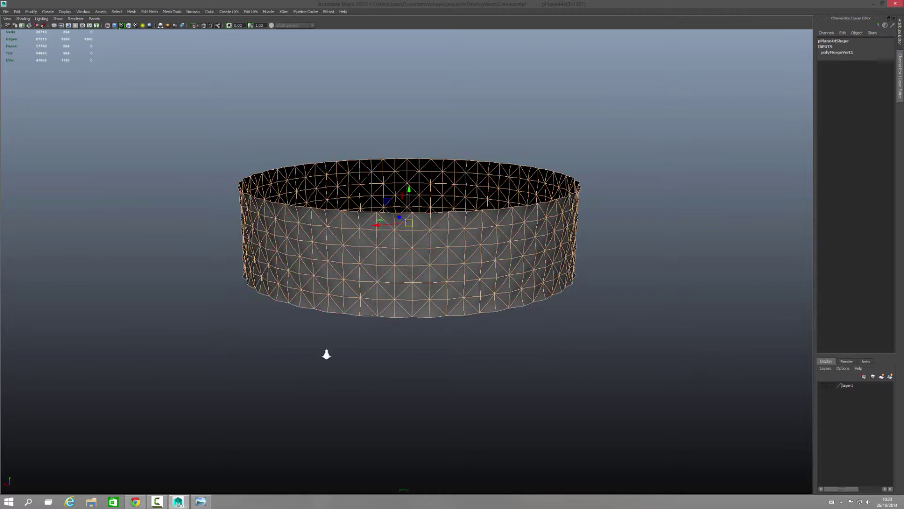
mouse_move(327, 356)
right_mouse_down("alt")
mouse_move(556, 368)
mouse_move(576, 412)
mouse_move(598, 376)
right_mouse_up("alt")
right_click(565, 412, "shift")
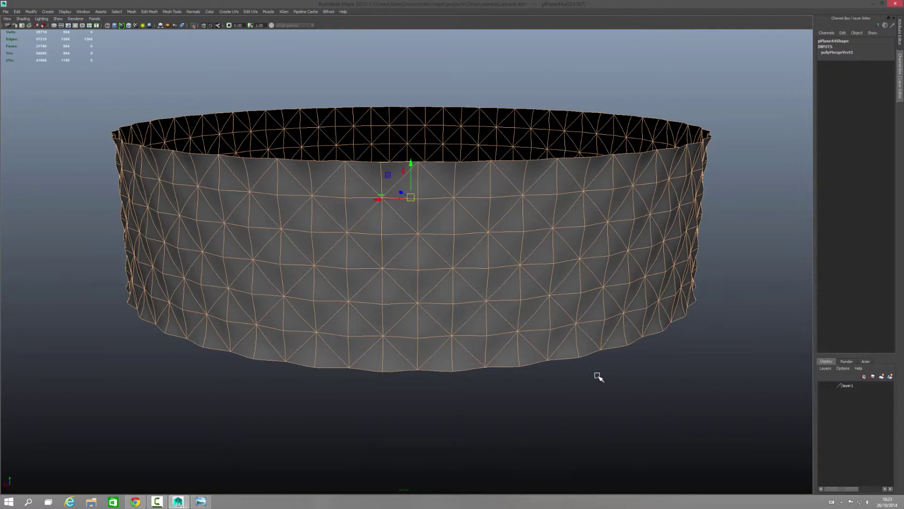
right_click_drag(402, 317, 485, 320, "alt")
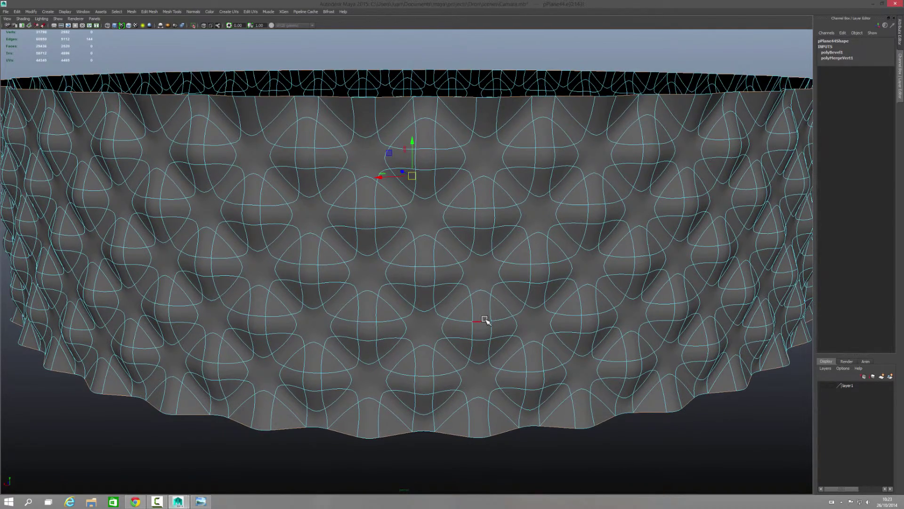
Show the faceted cage and lower the polyBevel1 Fraction to about 0.1
key("1")
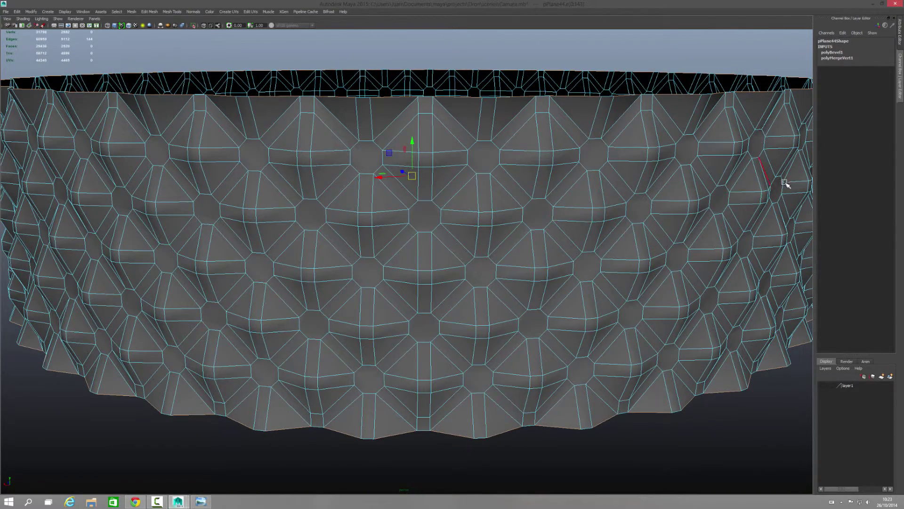
left_click(831, 51)
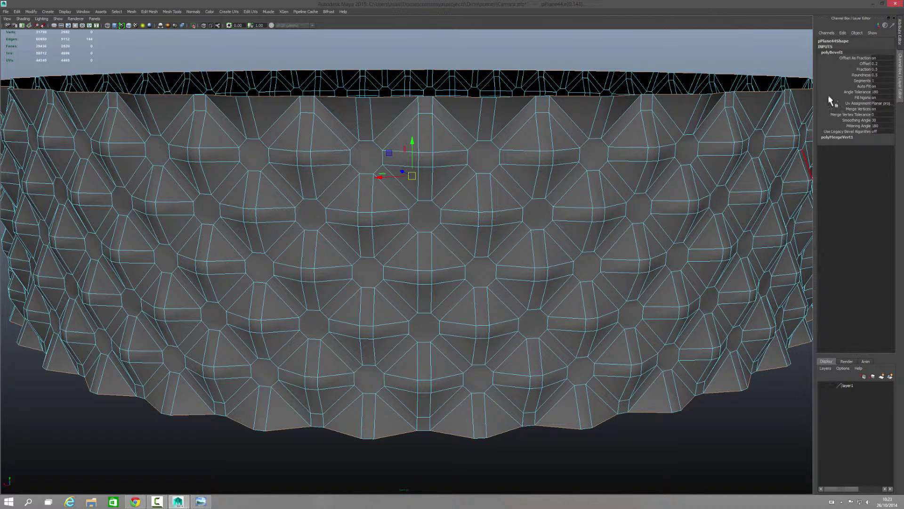
left_click(862, 69)
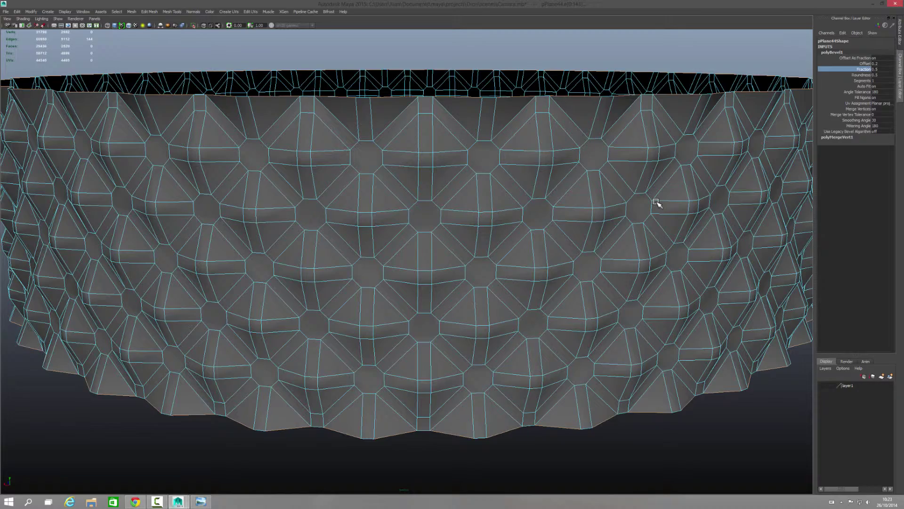
middle_click_drag(655, 202, 645, 201)
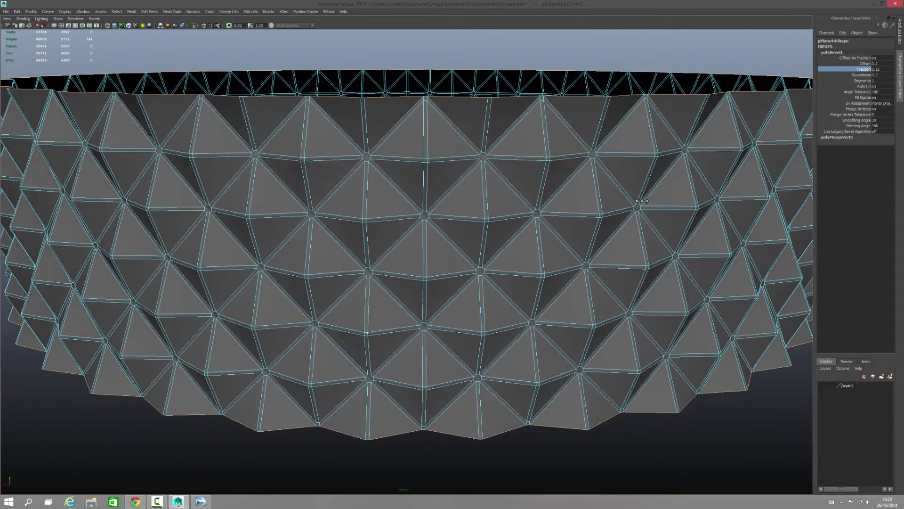
middle_click_drag(645, 202, 640, 201)
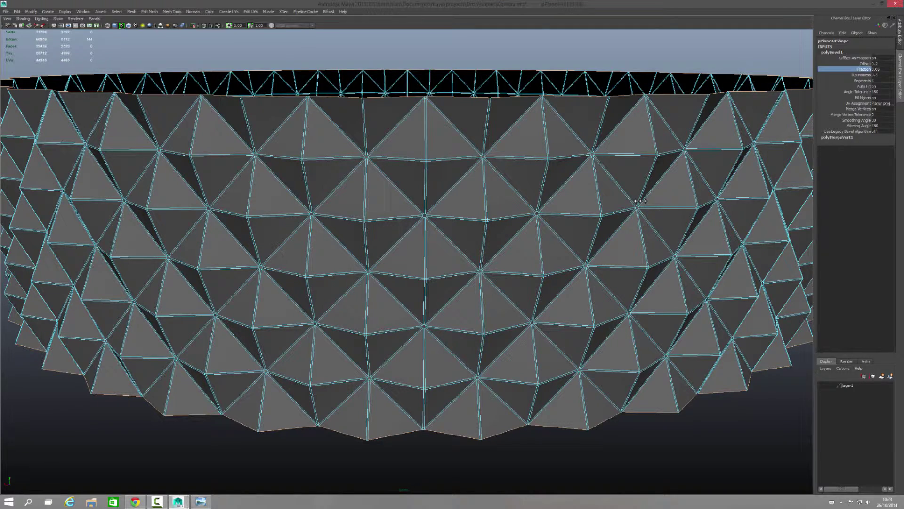
Reselect the whole ring and reframe the view to show the entire bevelled ring
right_click_drag(347, 272, 458, 269, "alt")
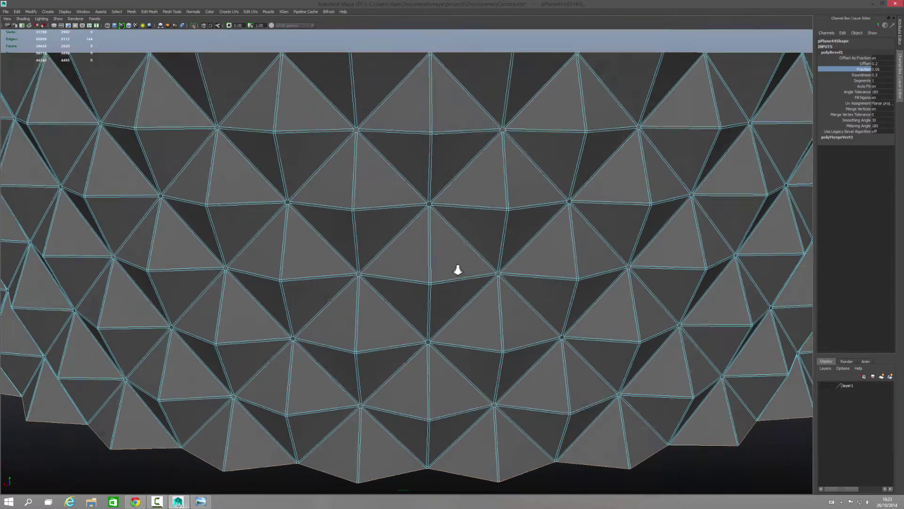
right_click_drag(476, 221, 471, 205)
left_click(458, 227)
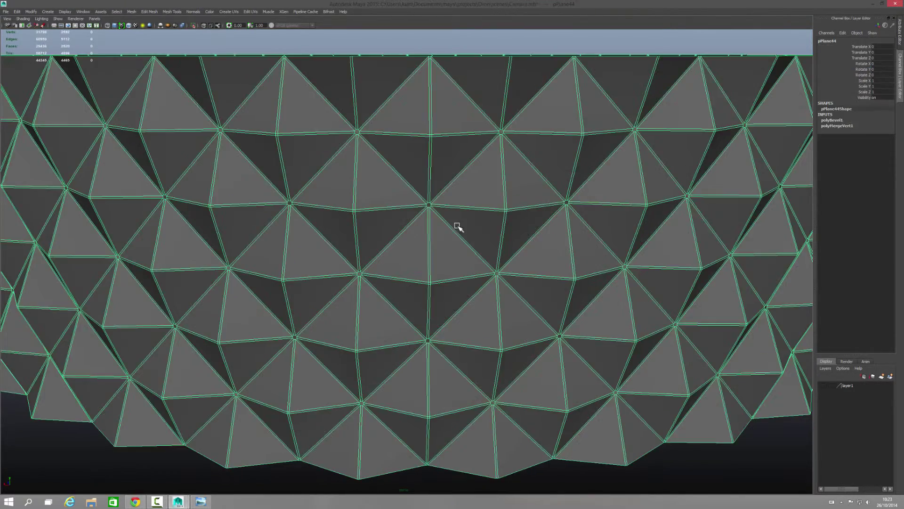
scroll(458, 227, "up", 3)
scroll(450, 236, "up", 3)
scroll(470, 218, "up", 3)
scroll(454, 257, "up", 3)
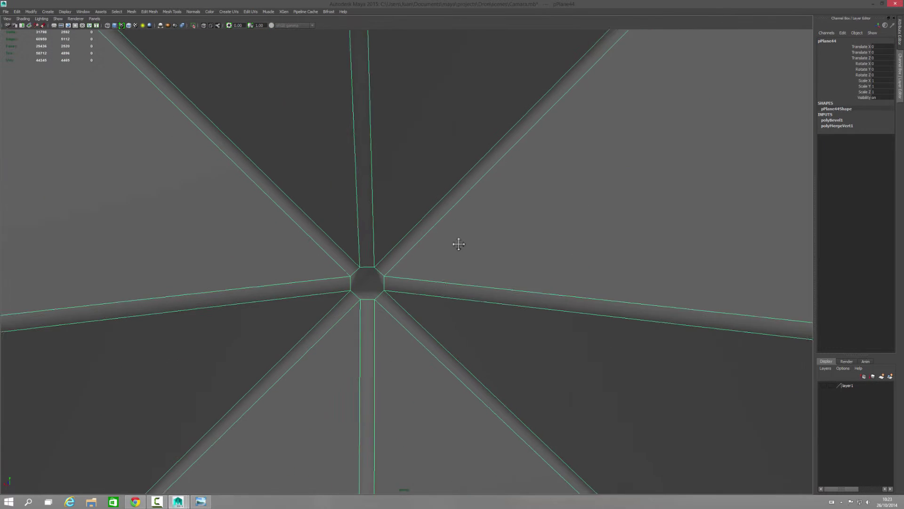
middle_click_drag(458, 244, 476, 220, "alt")
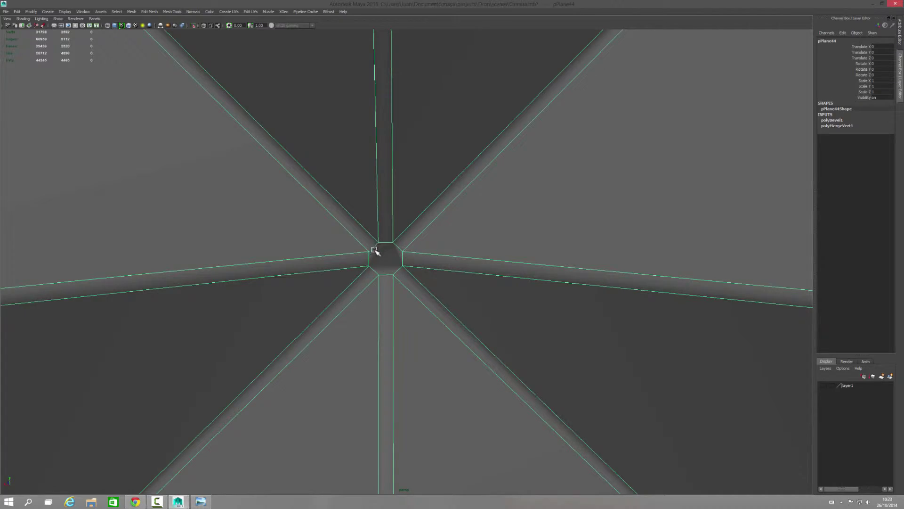
mouse_move(545, 273)
right_mouse_down("alt")
mouse_move(420, 269)
mouse_move(424, 259)
mouse_move(448, 265)
right_mouse_up("alt")
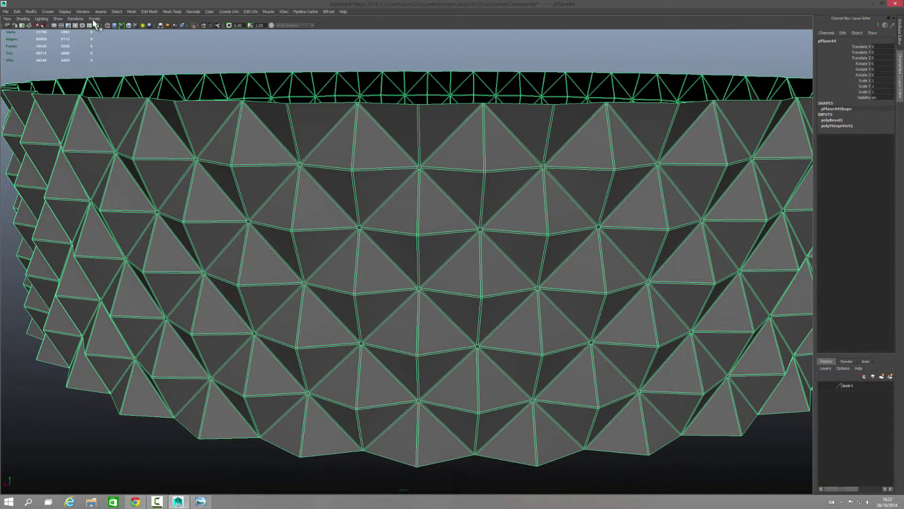
Apply Mesh > Smooth to the ring, adding polySmoothFace1, then reselect the ring as an object
left_click(130, 12)
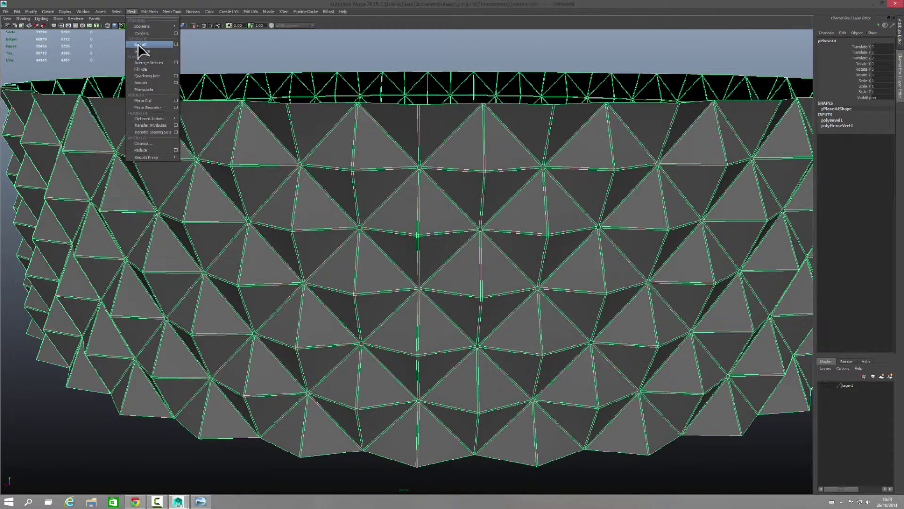
left_click(140, 83)
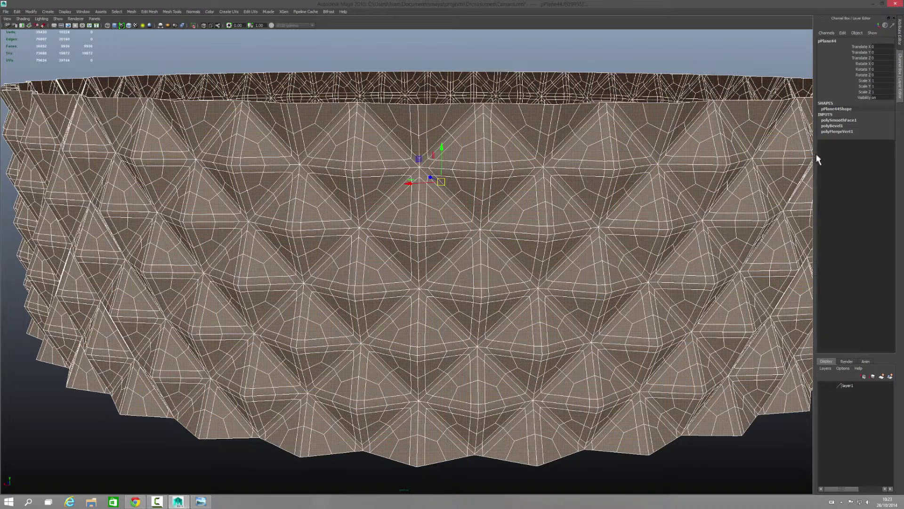
left_click(838, 119)
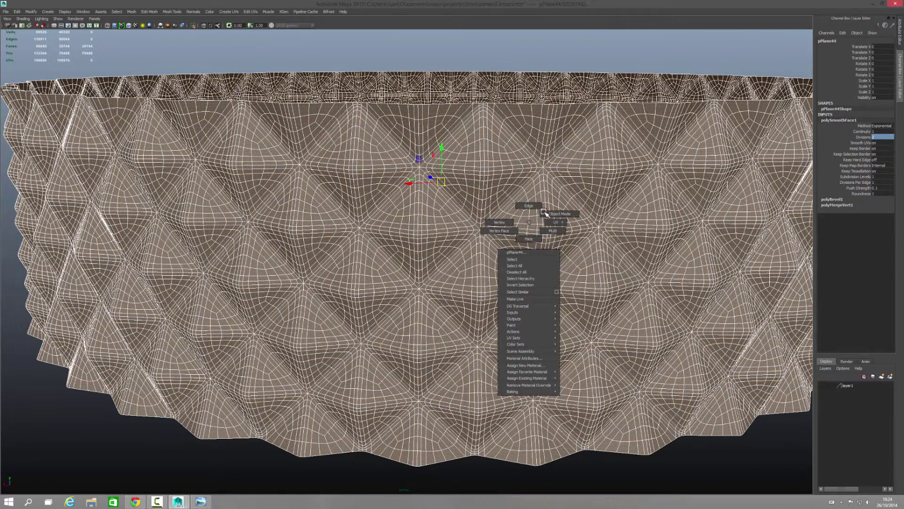
right_click_drag(529, 223, 546, 212)
left_click_drag(628, 232, 556, 230, "alt")
Select the ring and lower the polySmoothFace1 Divisions value
right_click_drag(556, 230, 534, 226, "alt")
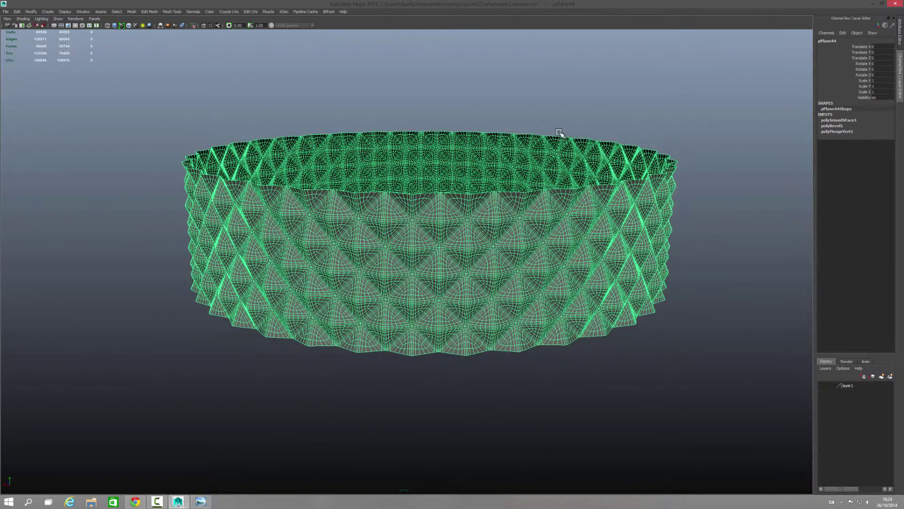
left_click(557, 136)
mouse_move(557, 187)
left_mouse_down("alt")
mouse_move(568, 184)
mouse_move(561, 186)
left_mouse_up("alt")
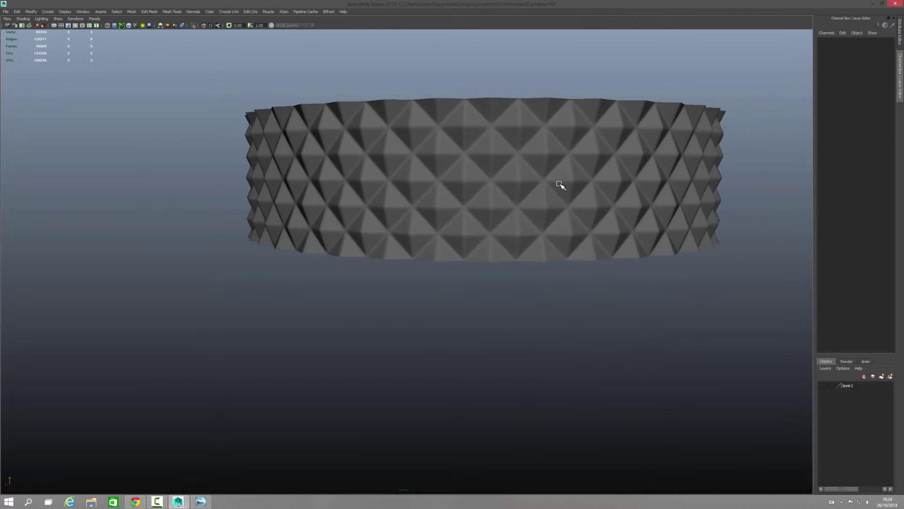
middle_click_drag(561, 185, 389, 234, "alt")
right_click_drag(389, 234, 455, 222, "alt")
left_click(456, 222)
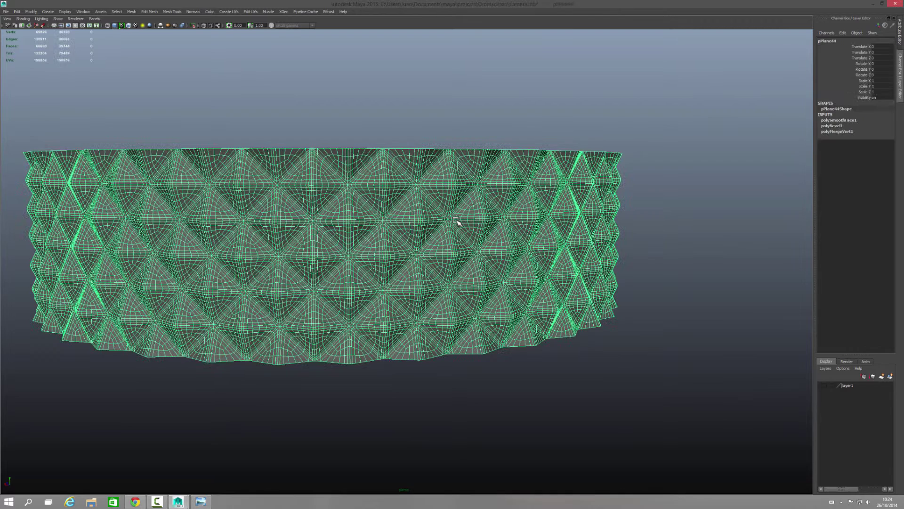
left_click(839, 120)
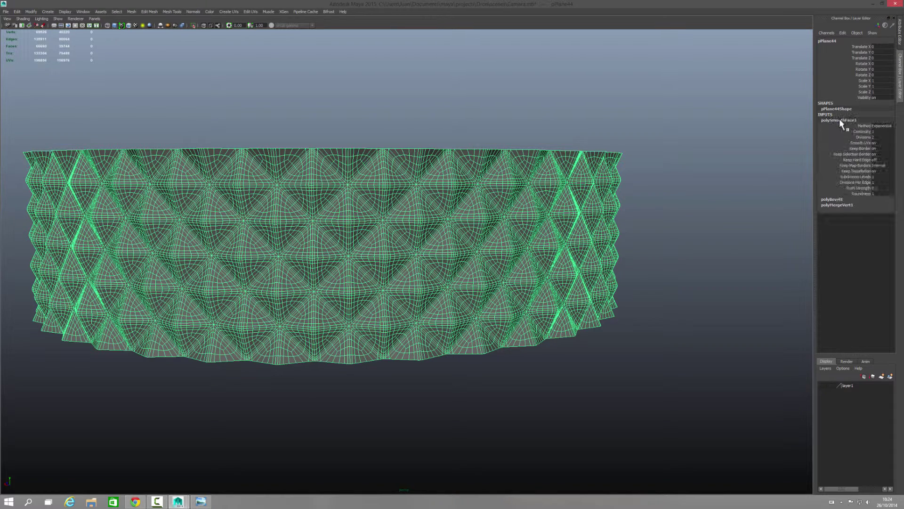
double_click(875, 136)
type("1")
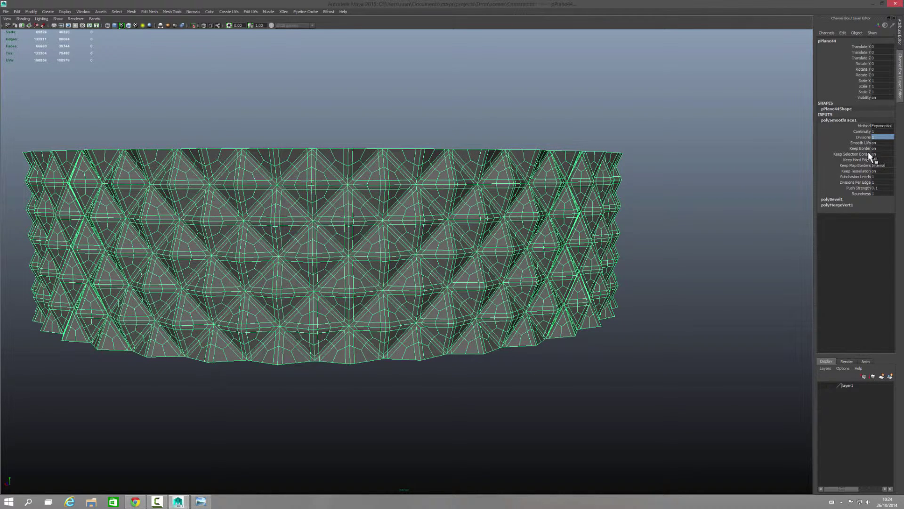
Clear the selection and orbit around to inspect the coarser smoothed ring
right_click(406, 242)
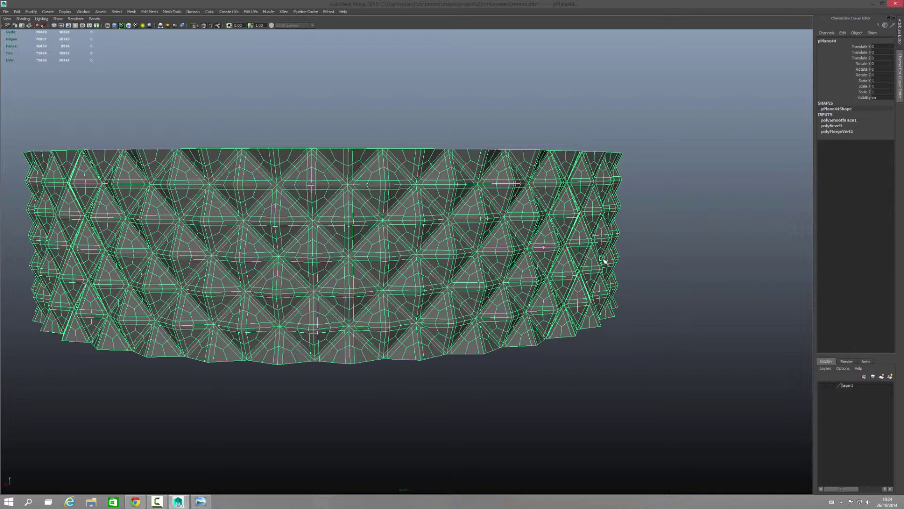
left_click(667, 259)
scroll(670, 255, "down", 5)
mouse_move(671, 254)
left_mouse_down("alt")
mouse_move(571, 262)
mouse_move(592, 267)
left_mouse_up("alt")
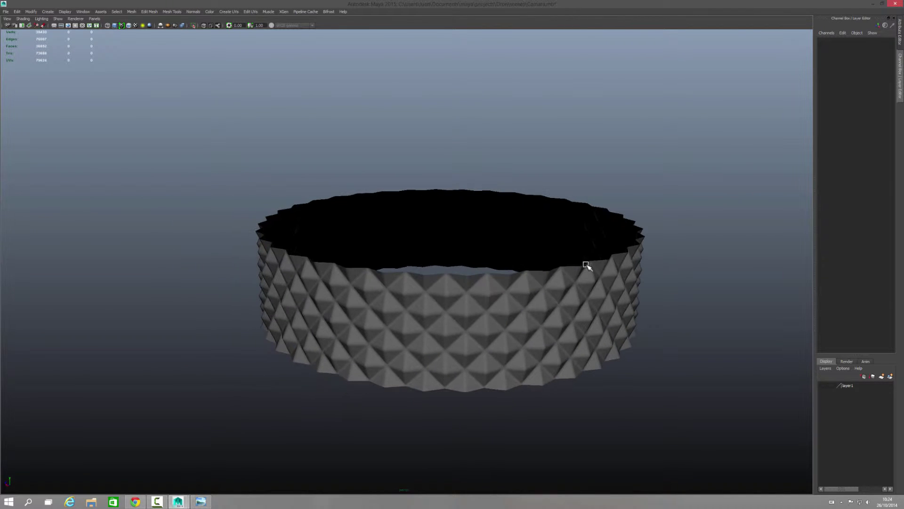
middle_click_drag(591, 266, 544, 252, "alt")
left_click_drag(544, 253, 485, 252, "alt")
right_click_drag(485, 252, 569, 246, "alt")
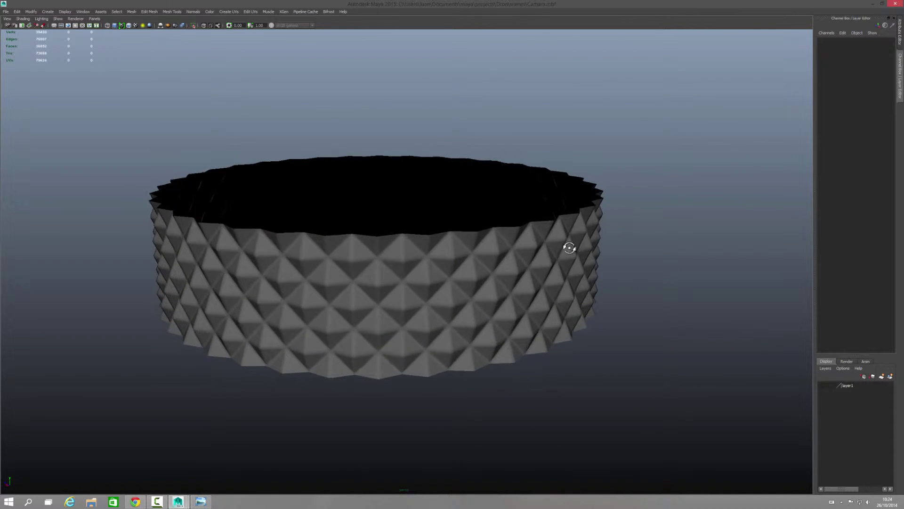
left_click_drag(569, 246, 505, 226, "alt")
scroll(438, 260, "up", 2)
scroll(438, 259, "up", 1)
scroll(498, 252, "up", 1)
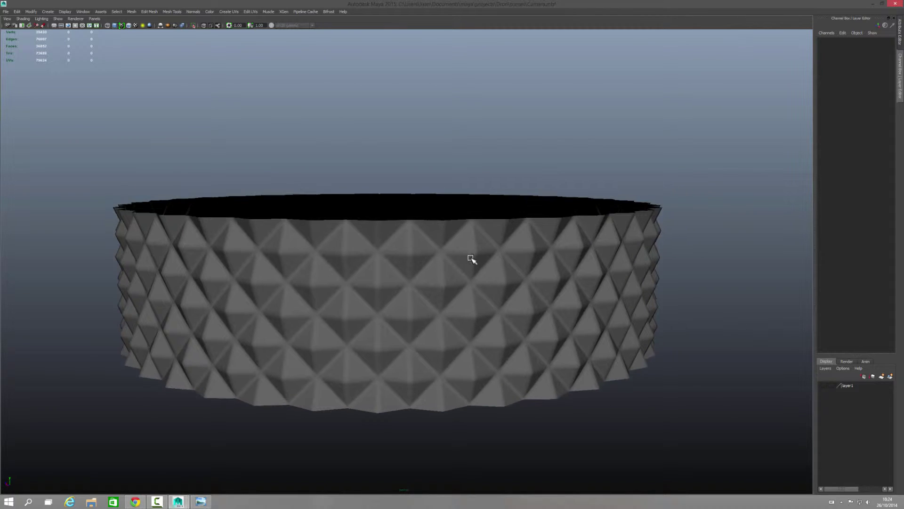
scroll(472, 258, "up", 1)
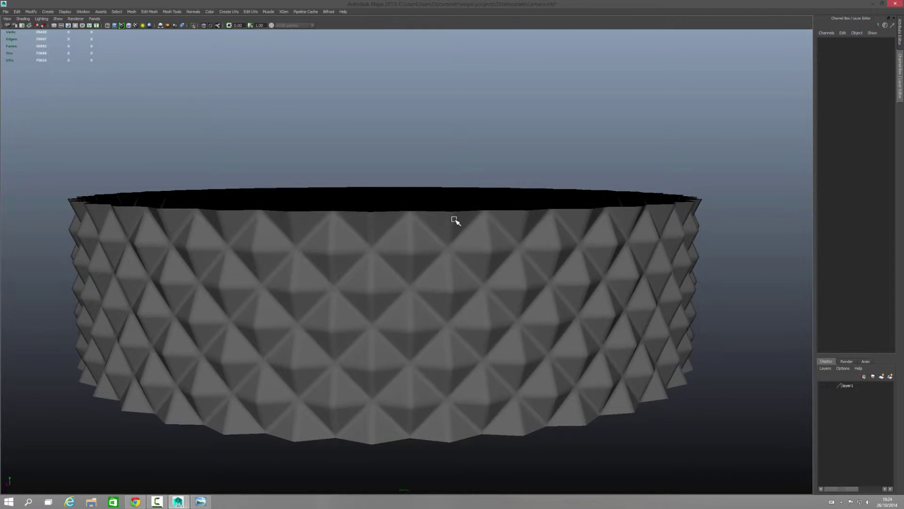
Extrude the top rim edge loop twice, raising each extrusion upward along Y
right_click_drag(454, 220, 456, 202)
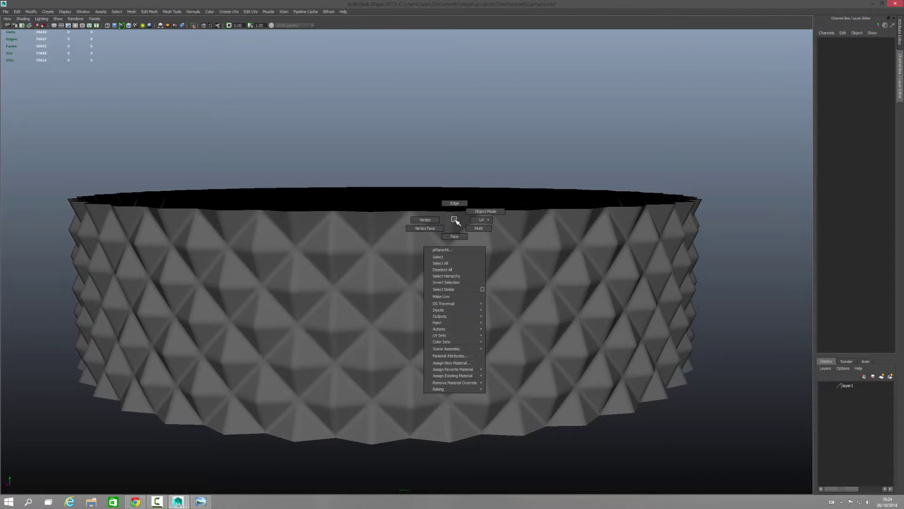
double_click(460, 211)
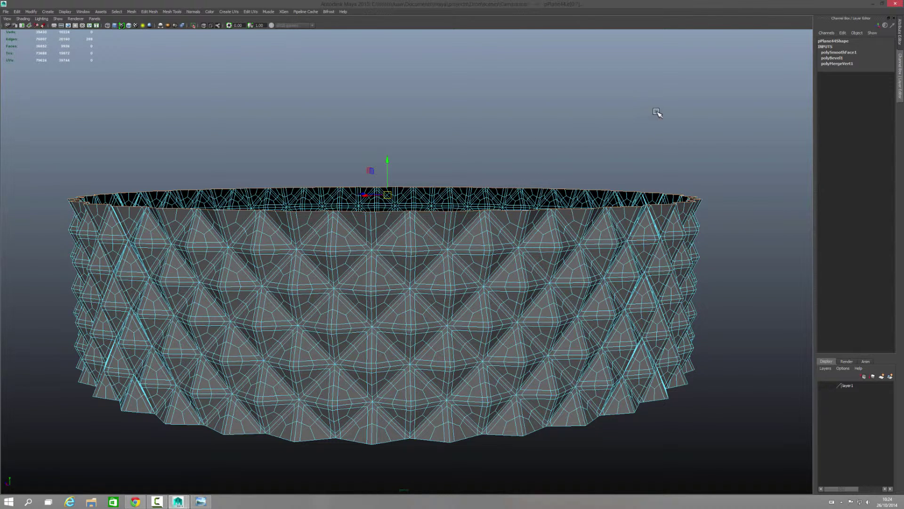
right_click_drag(664, 89, 655, 107)
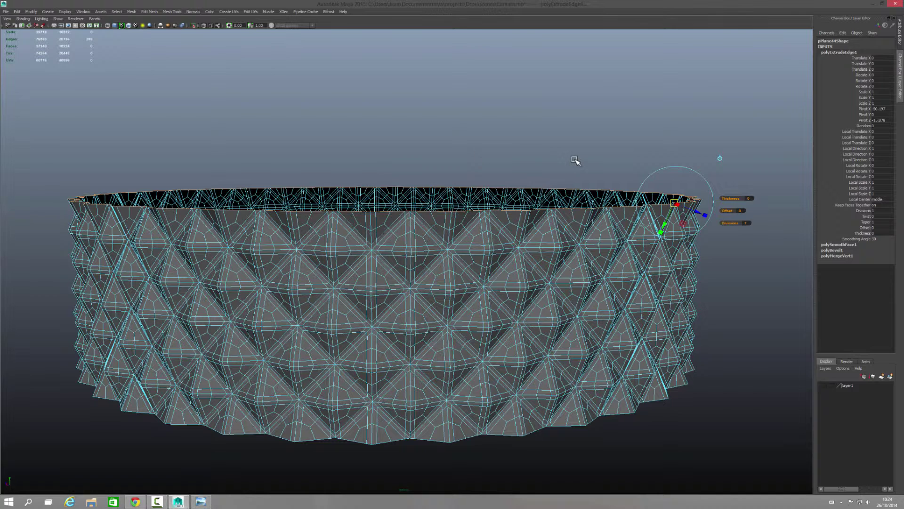
key("w")
left_click_drag(387, 160, 387, 156)
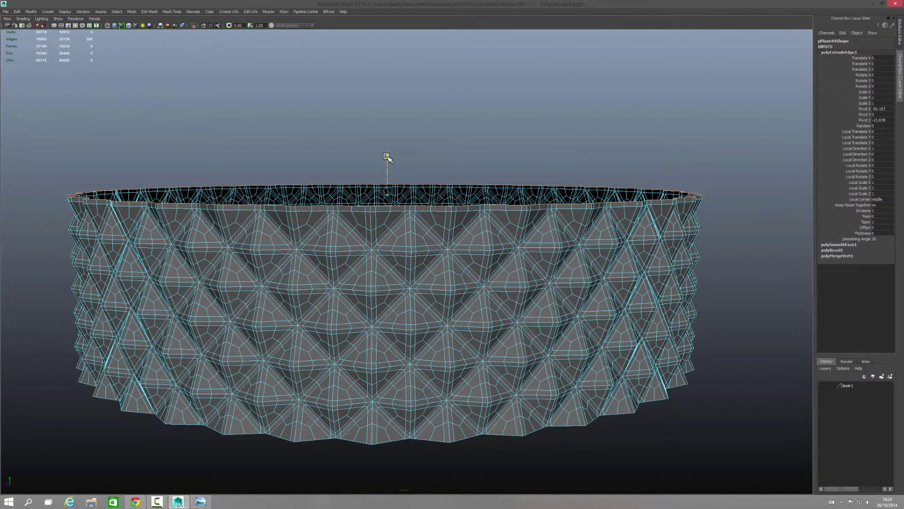
key("ctrl+e")
key("w")
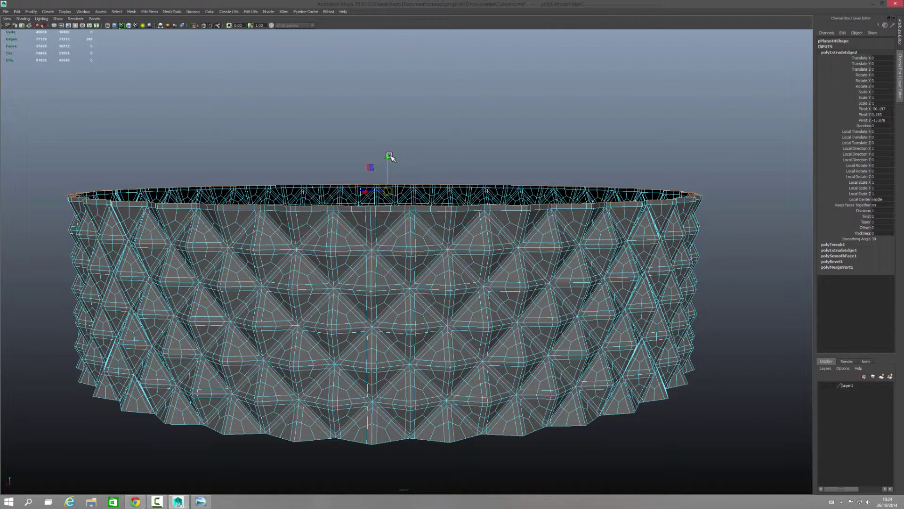
left_click_drag(387, 157, 388, 140)
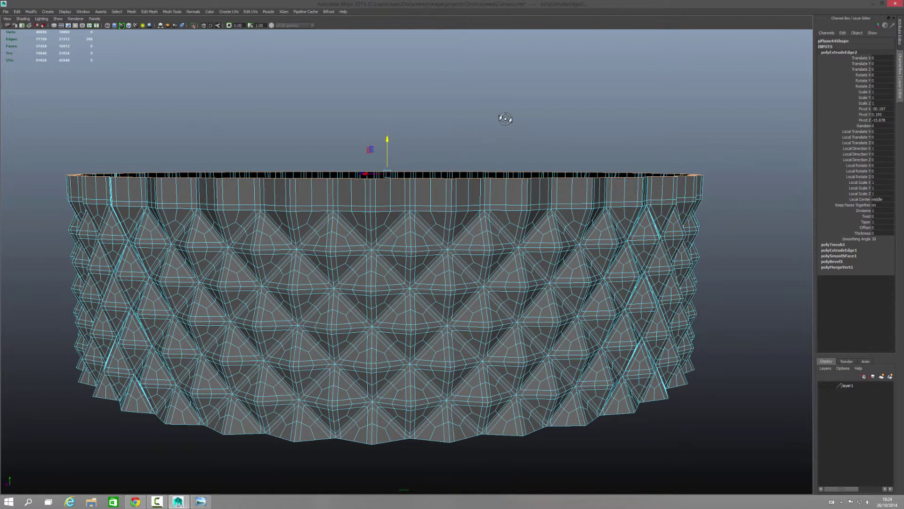
mouse_move(506, 118)
left_mouse_down("alt")
mouse_move(516, 119)
mouse_move(476, 103)
mouse_move(575, 134)
mouse_move(522, 105)
left_mouse_up("alt")
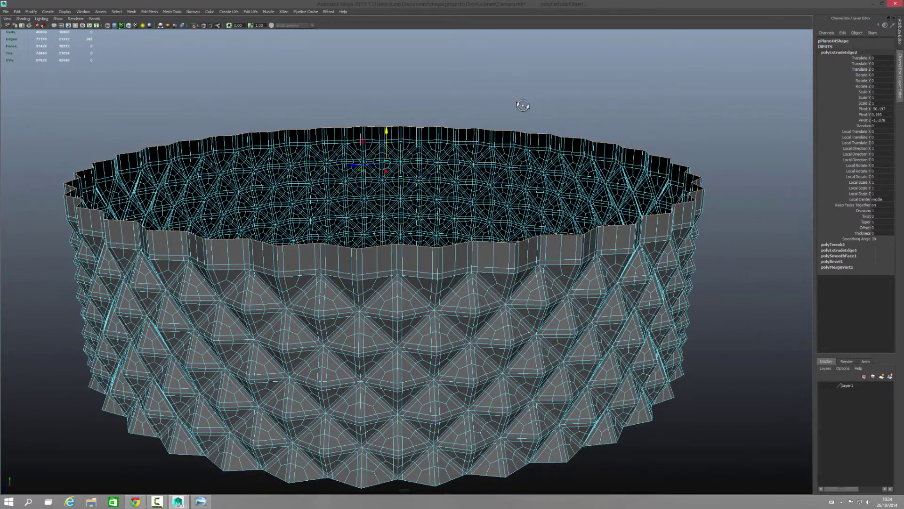
left_click(135, 502)
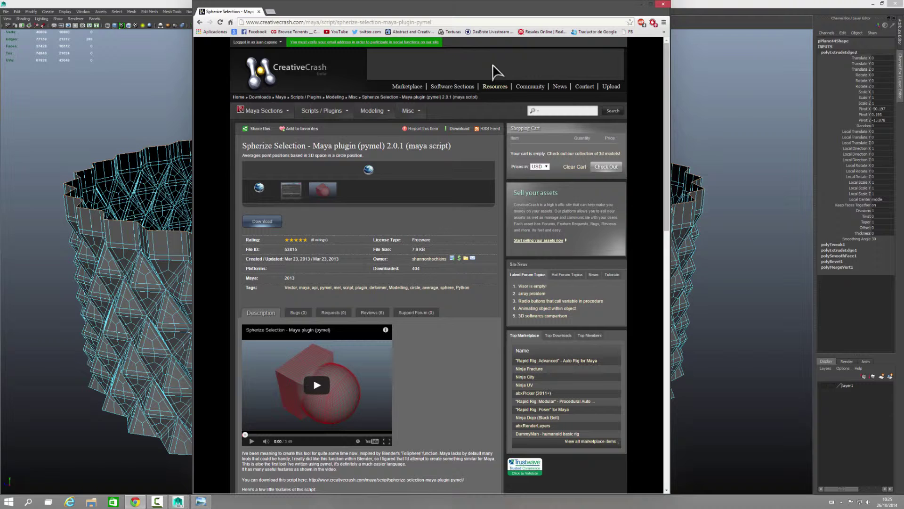
left_click(641, 5)
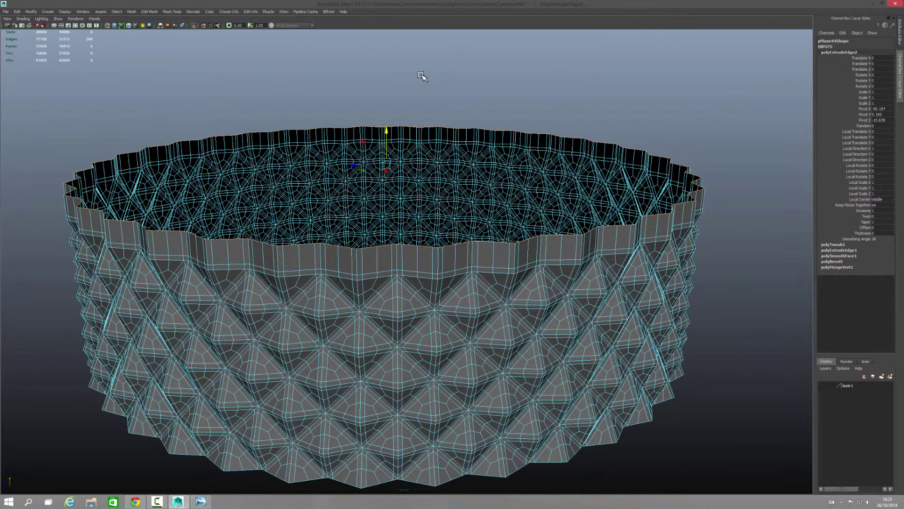
Open the spherize_v2.0.1 folder inside Downloads in File Explorer
left_click(92, 502)
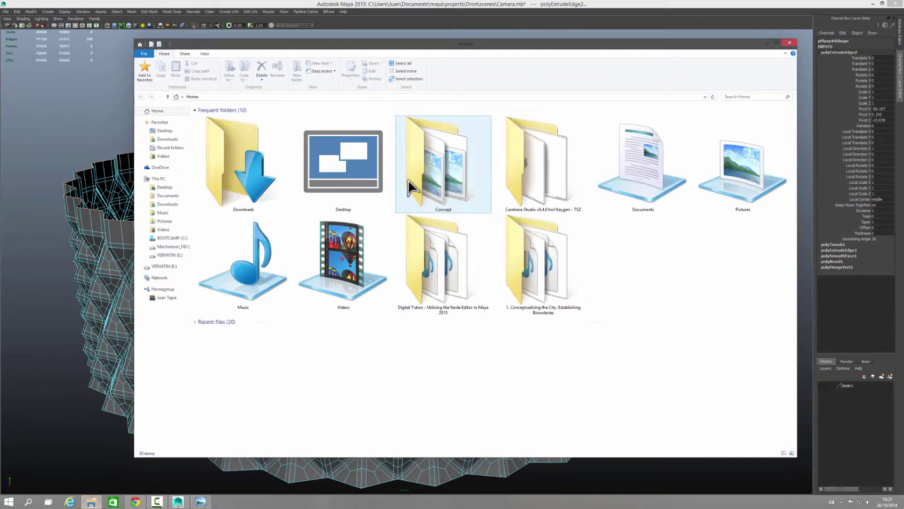
double_click(239, 153)
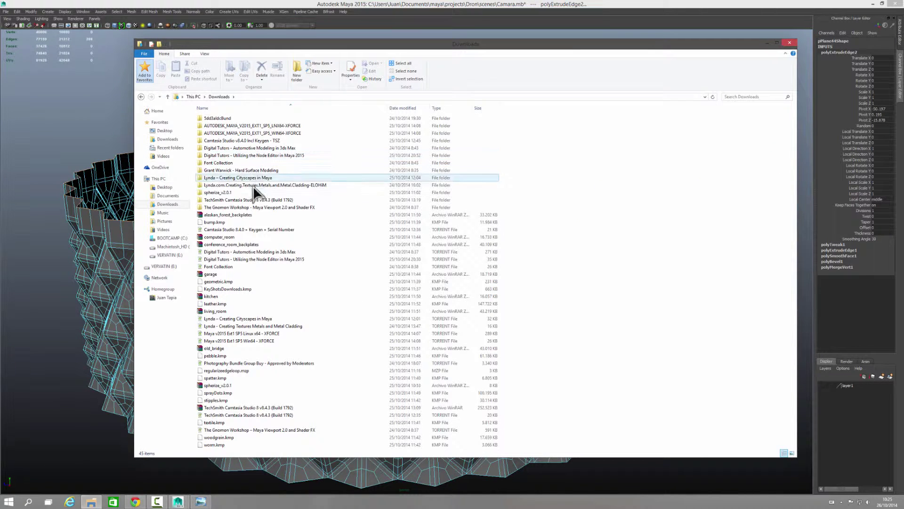
double_click(224, 192)
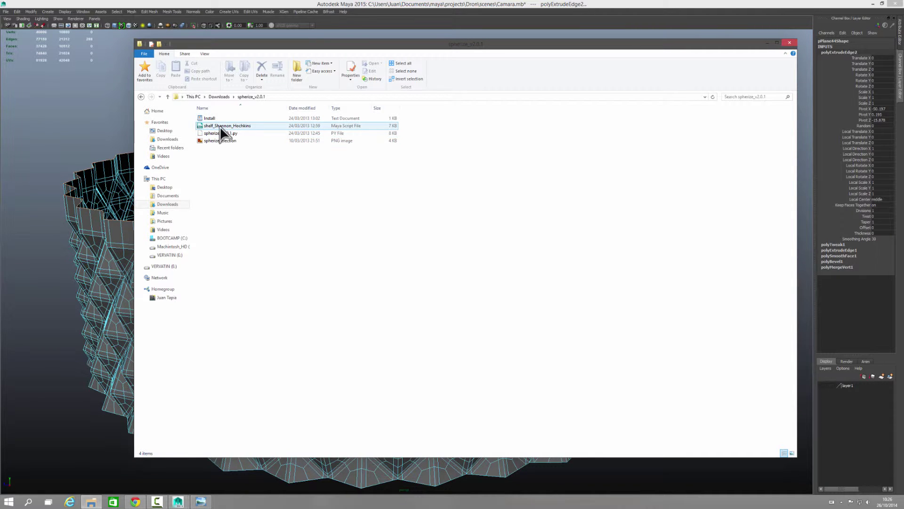
Check the icons and shelves folders in Documents/maya/2015-x64/prefs, then close Explorer
left_click(172, 196)
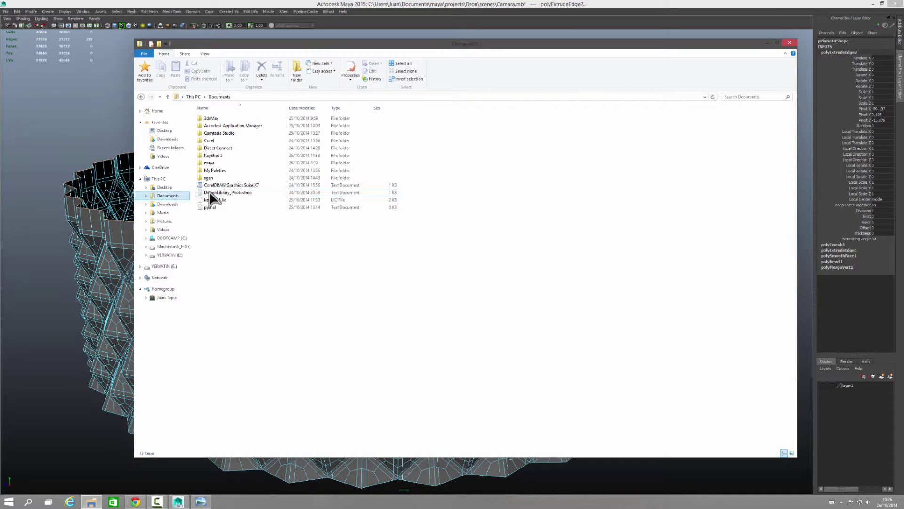
double_click(215, 162)
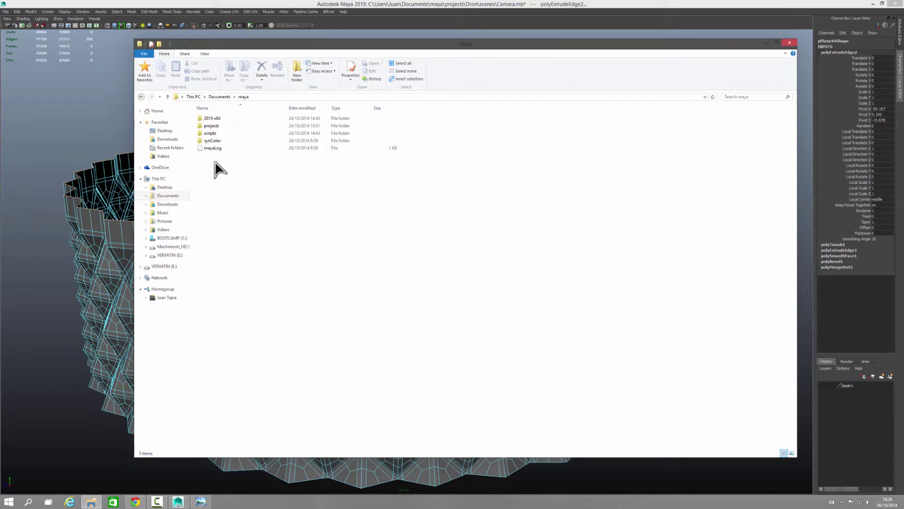
double_click(221, 119)
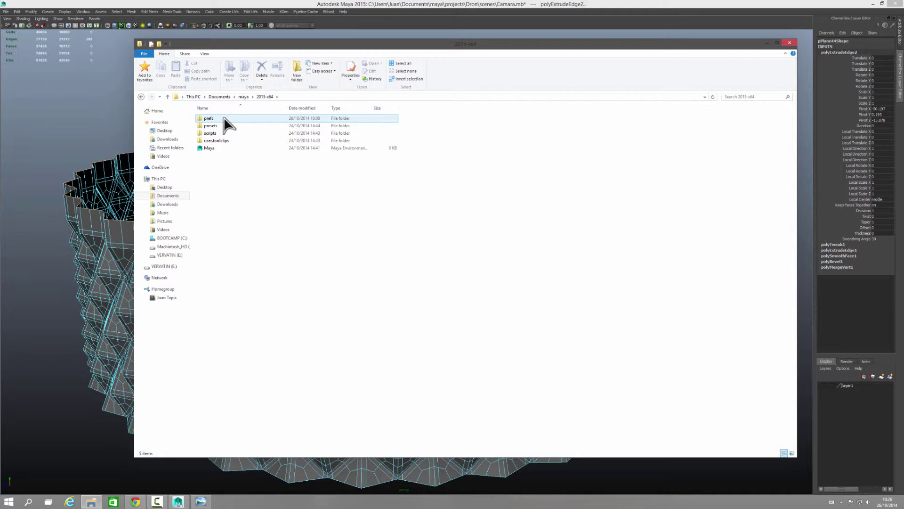
double_click(222, 126)
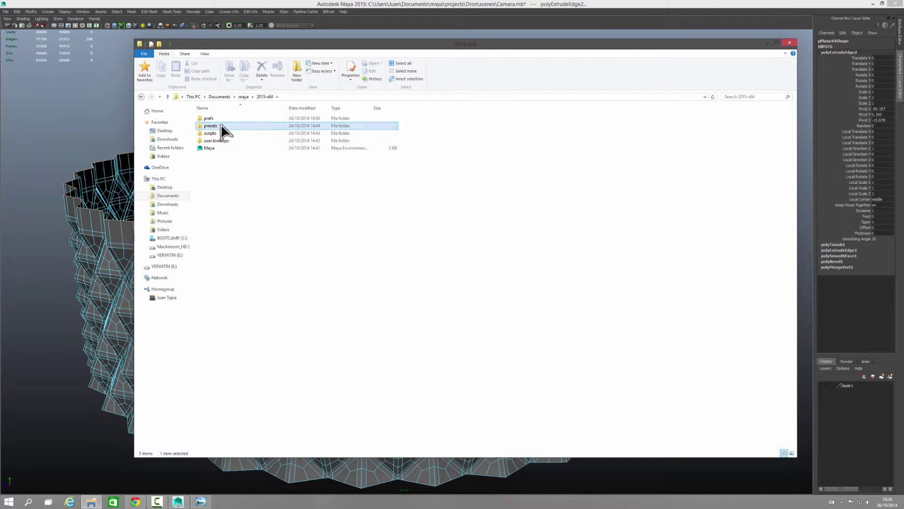
left_click(141, 96)
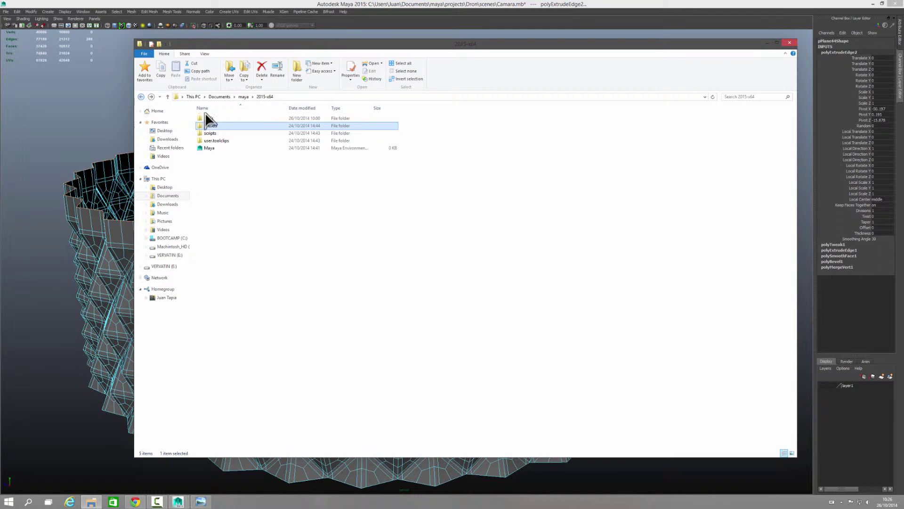
double_click(209, 119)
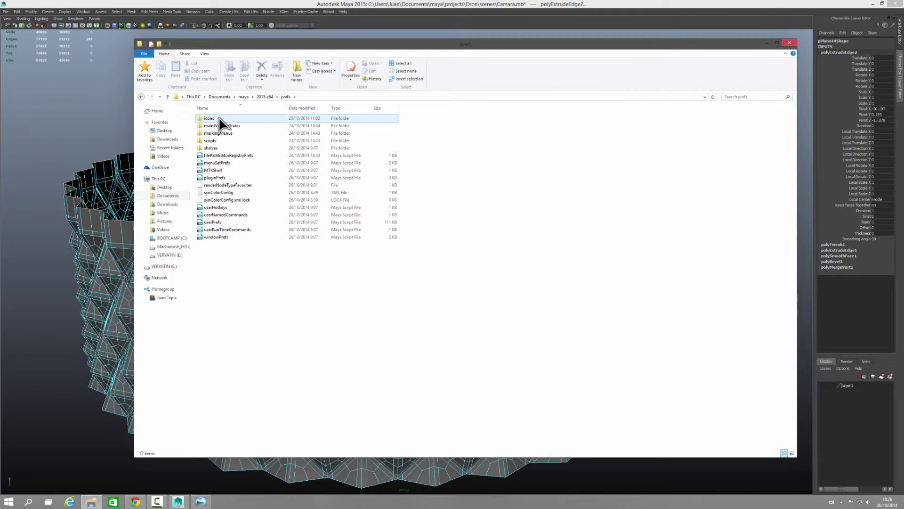
double_click(209, 118)
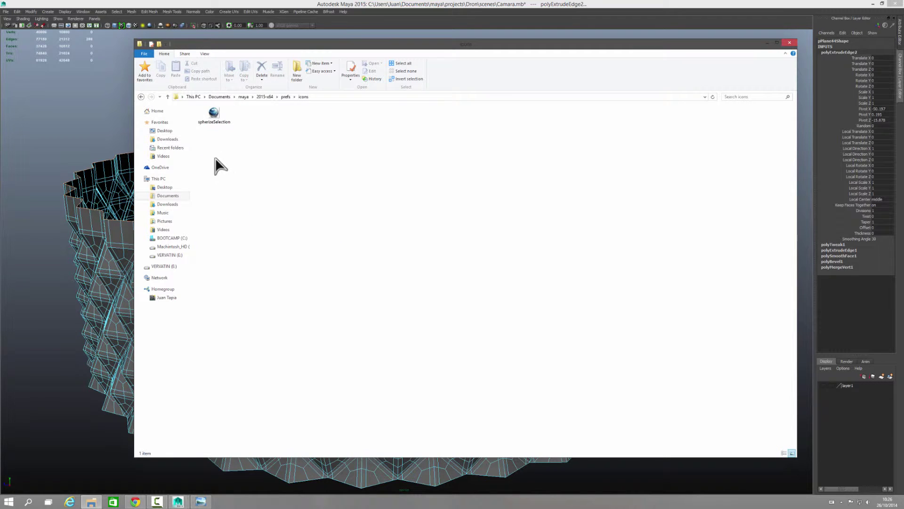
left_click(141, 96)
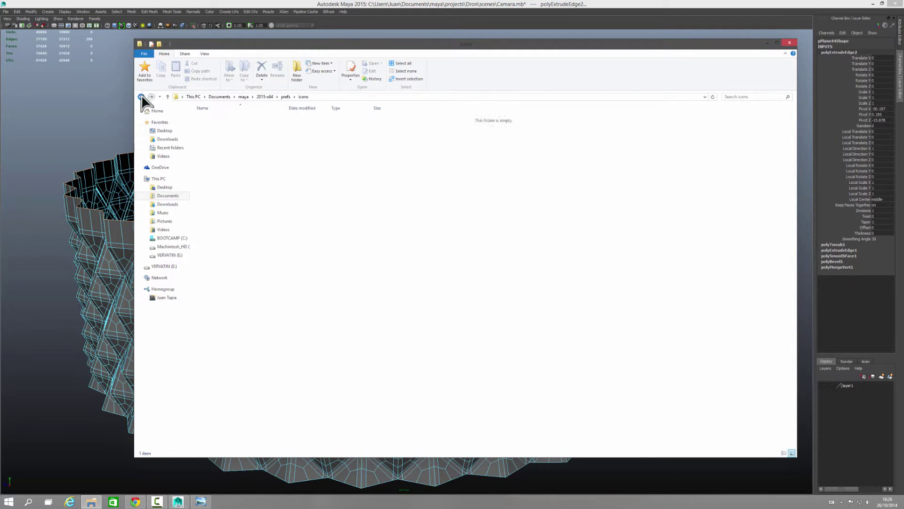
double_click(220, 147)
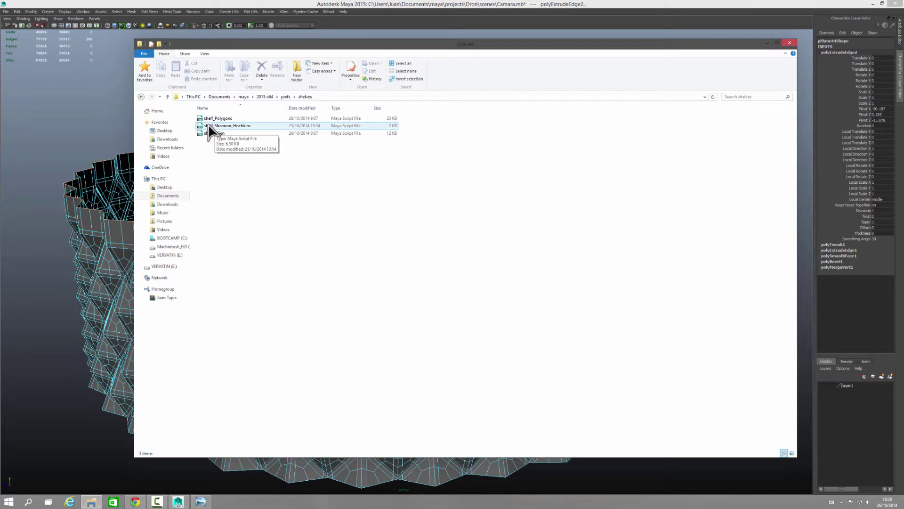
left_click(790, 42)
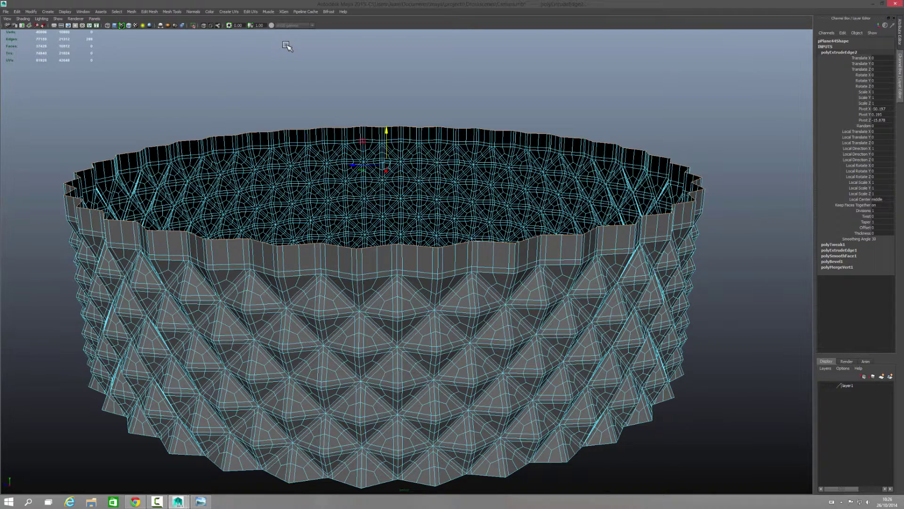
Restore the full Maya interface, switch to the new custom shelf, and undo the inner wall raise
key("ctrl+space")
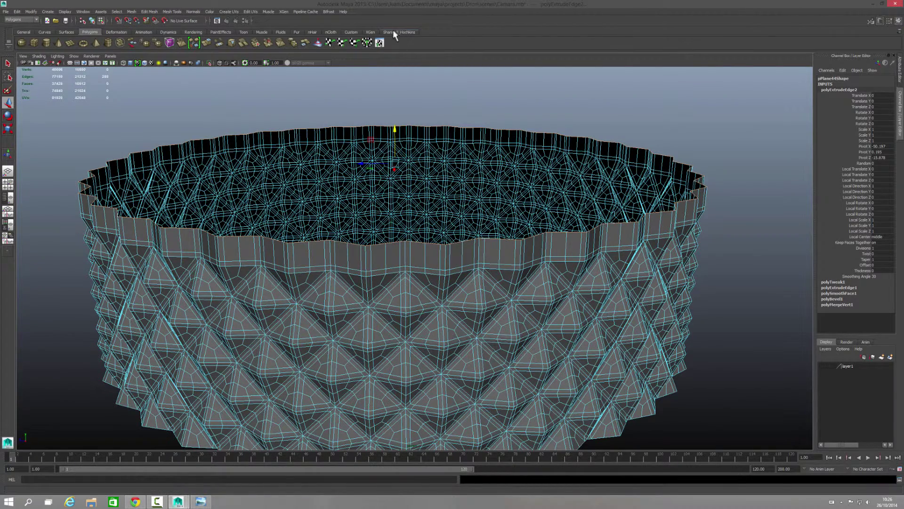
left_click(398, 32)
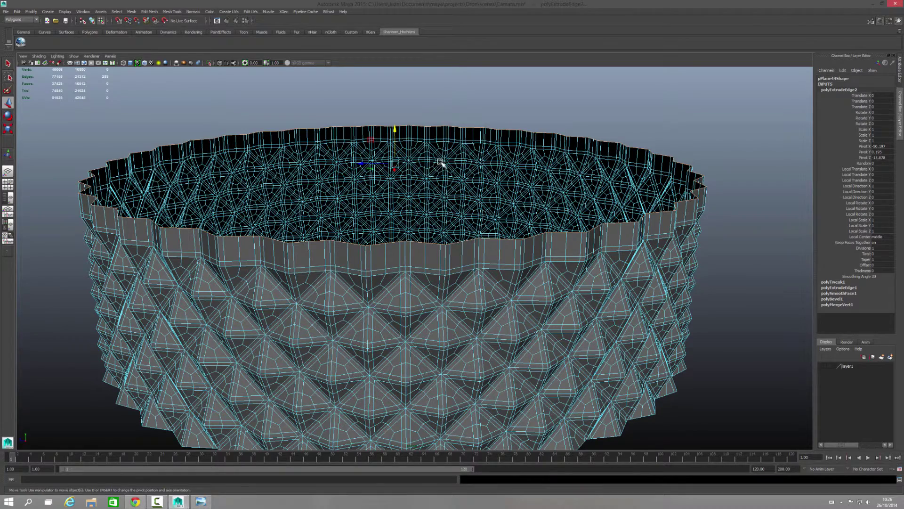
left_click_drag(441, 163, 414, 166, "alt")
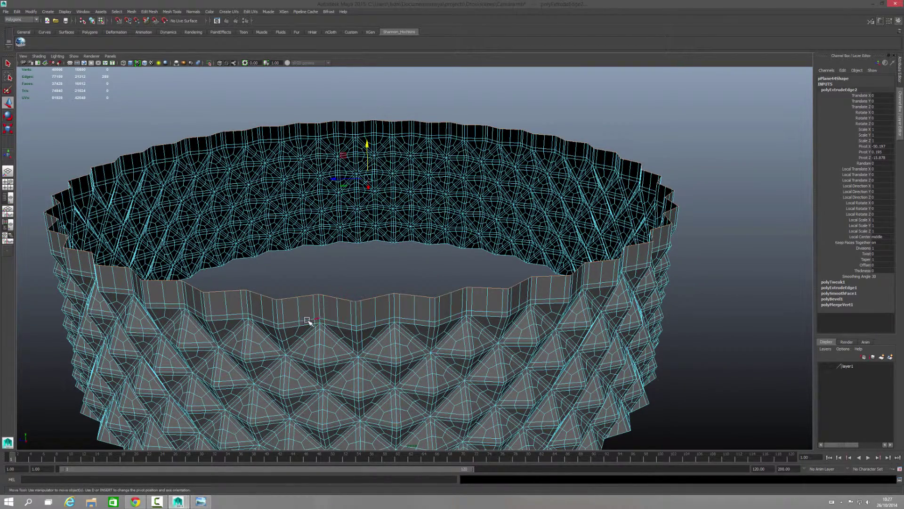
key("ctrl+z")
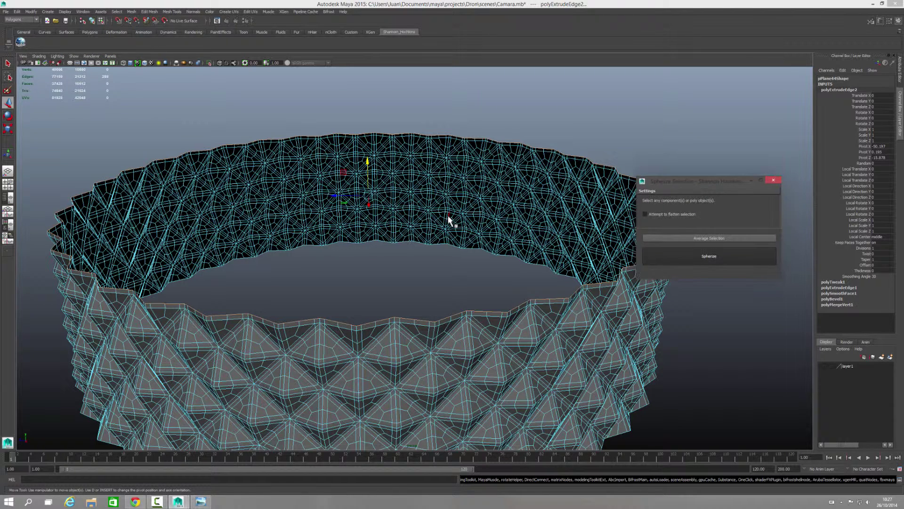
Run Spherize on the ring mesh, then return to object mode with F8
left_click_drag(692, 183, 700, 105)
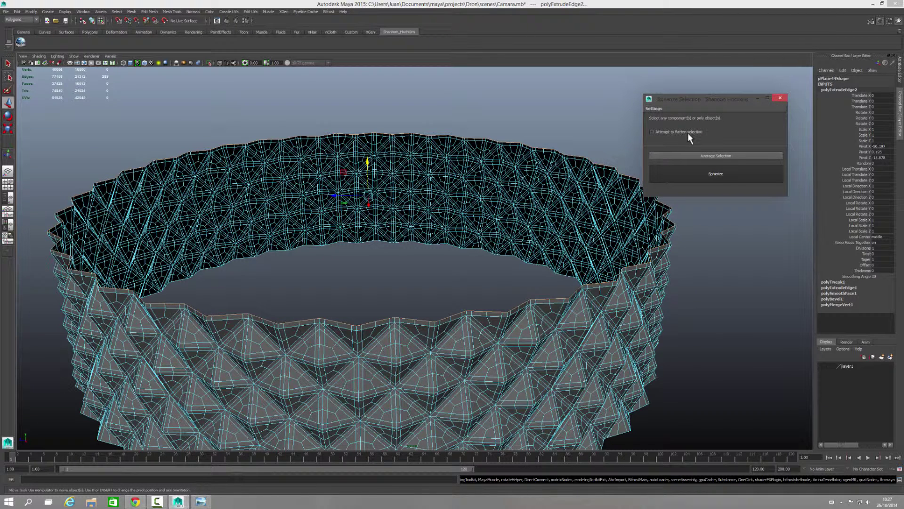
left_click(718, 173)
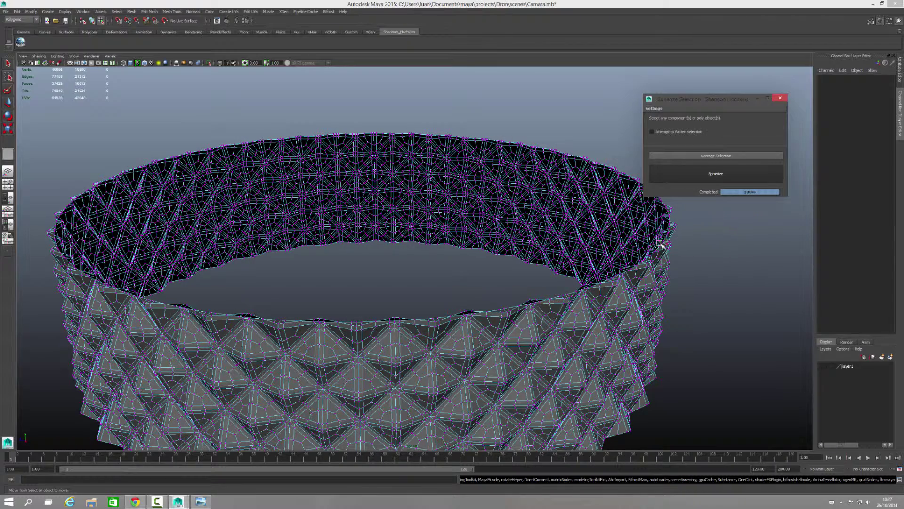
middle_click_drag(732, 225, 511, 181, "alt")
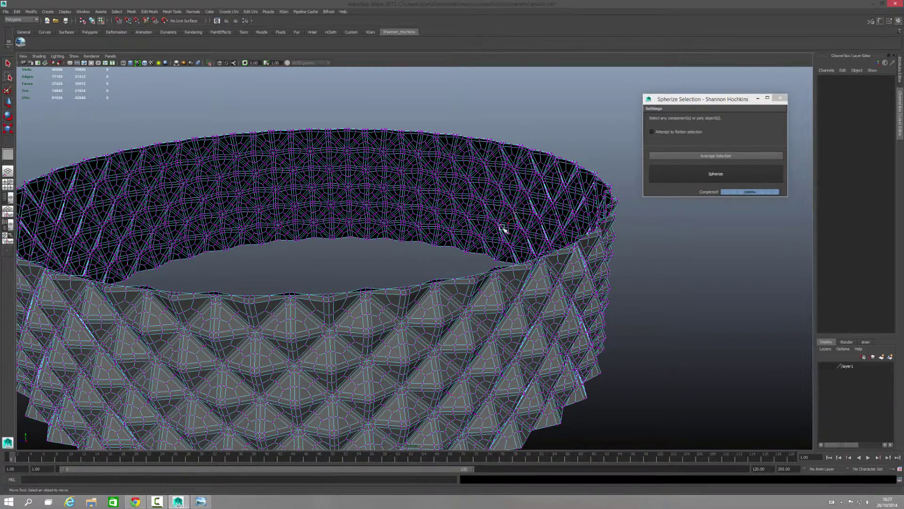
right_click(555, 179)
key("F8")
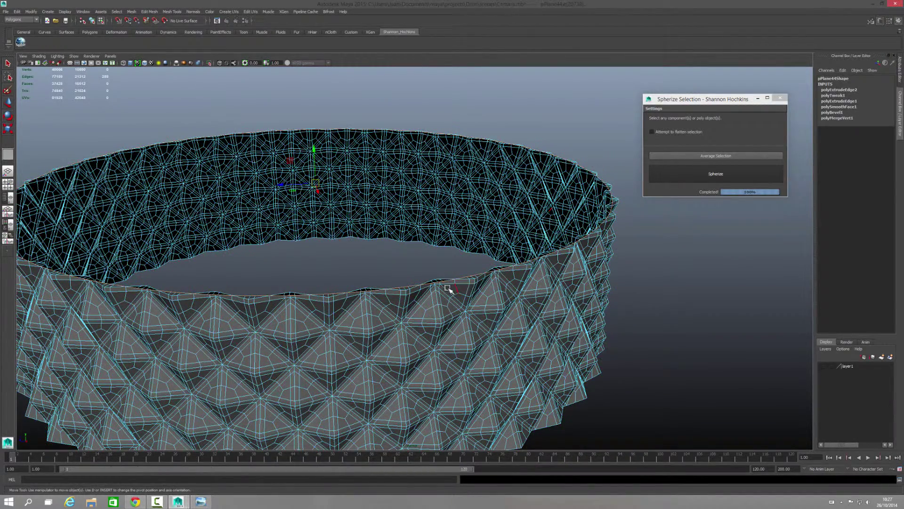
Raise the rim slightly, then extrude its top edge upward into a tall band
left_click_drag(314, 150, 314, 146)
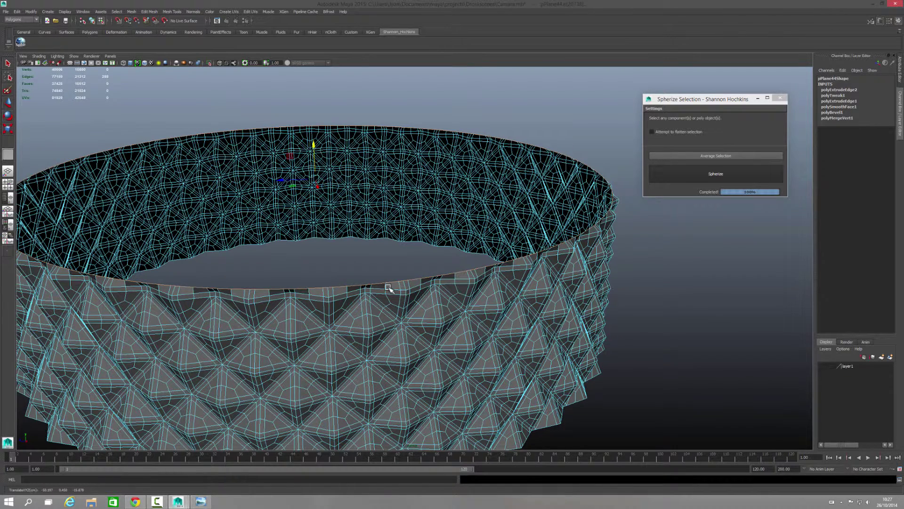
right_click_drag(340, 249, 346, 262)
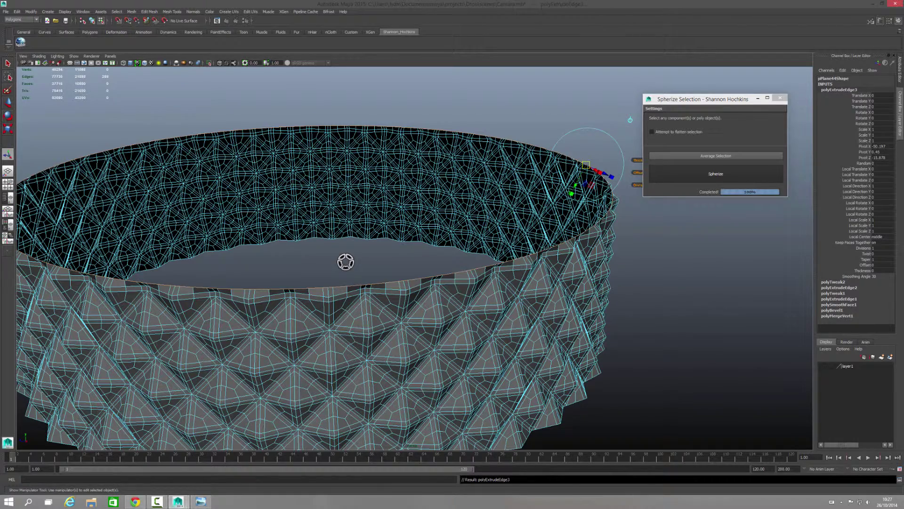
left_click_drag(313, 151, 312, 124)
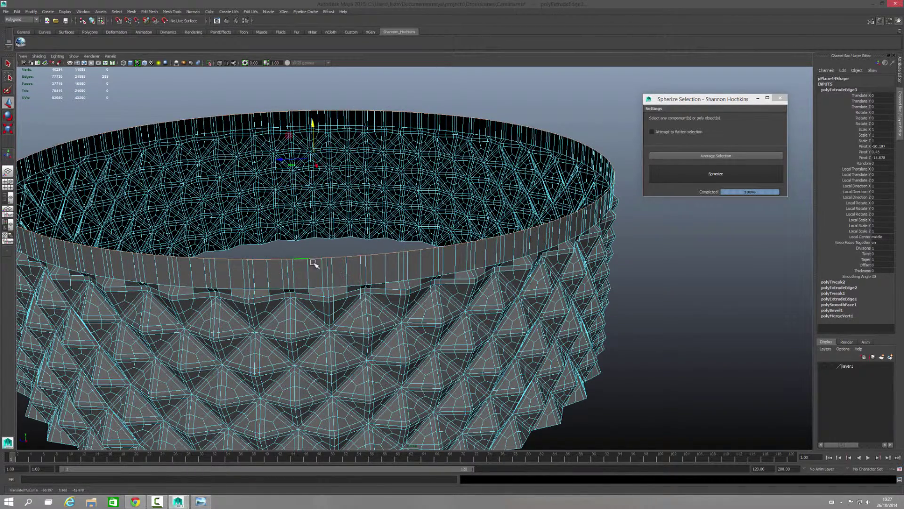
Orbit to a side view and select one face of the rim band
mouse_move(632, 297)
left_mouse_down("alt")
mouse_move(632, 287)
mouse_move(646, 288)
mouse_move(464, 269)
mouse_move(440, 303)
mouse_move(403, 278)
mouse_move(440, 269)
left_mouse_up("alt")
scroll(424, 270, "up", 3)
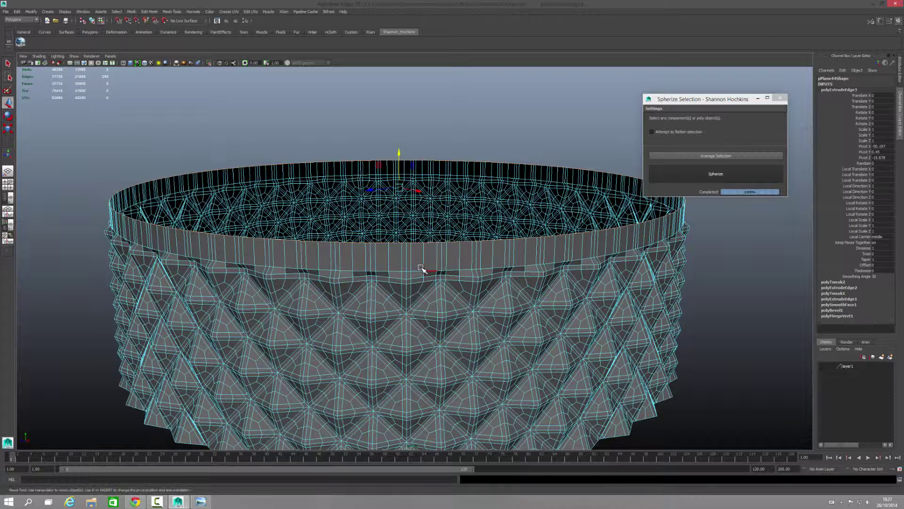
right_click_drag(412, 262, 416, 262)
right_click_drag(417, 262, 416, 259)
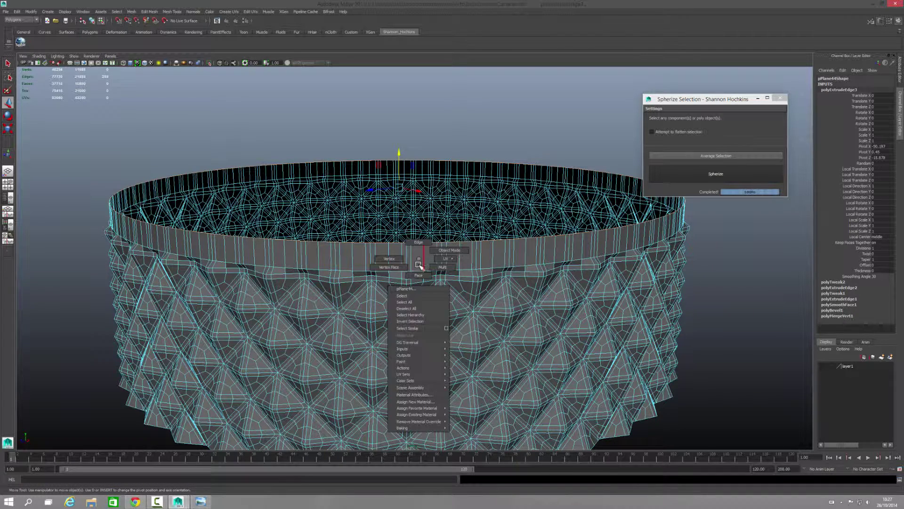
left_click(416, 258)
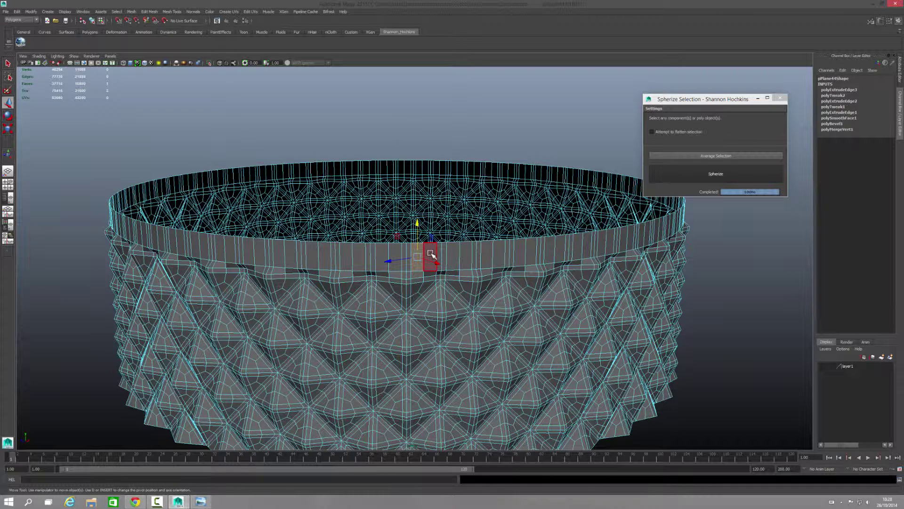
Select the rim band face loop and scale it outward by 1.022
double_click(431, 254, "shift")
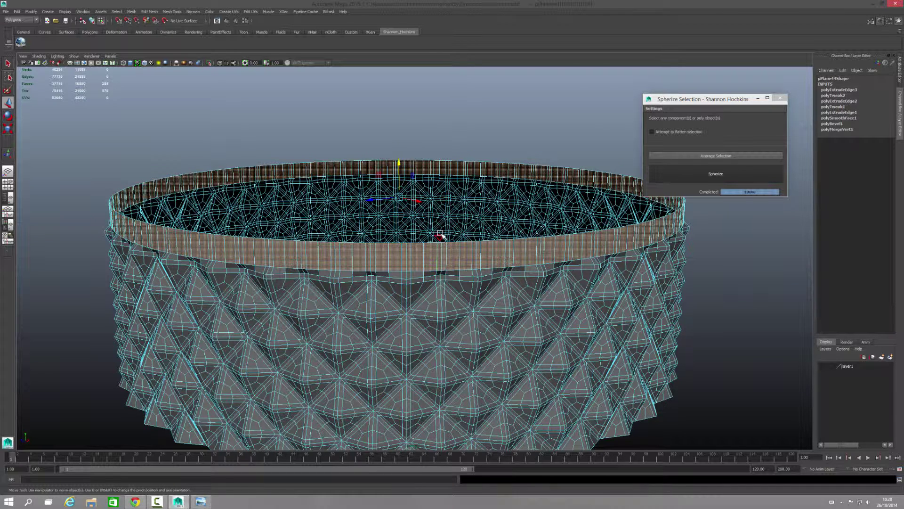
key("r")
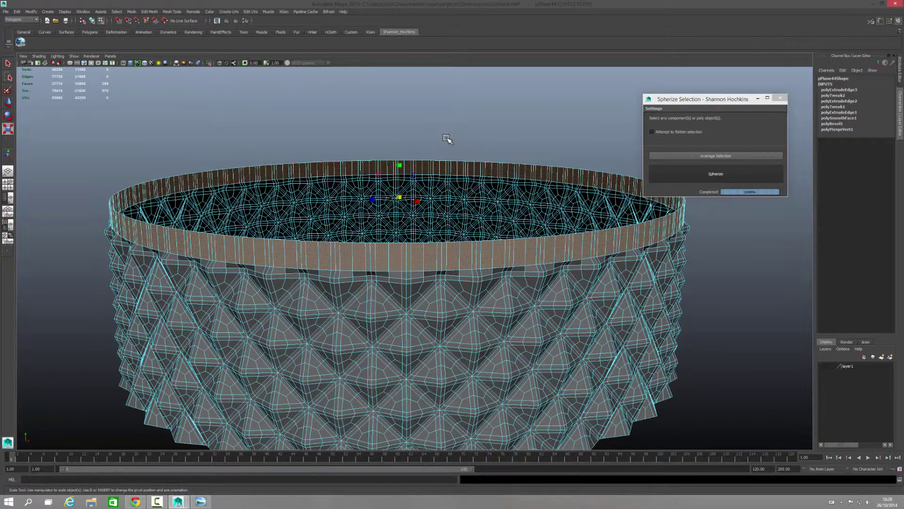
left_click_drag(446, 137, 463, 146, "alt")
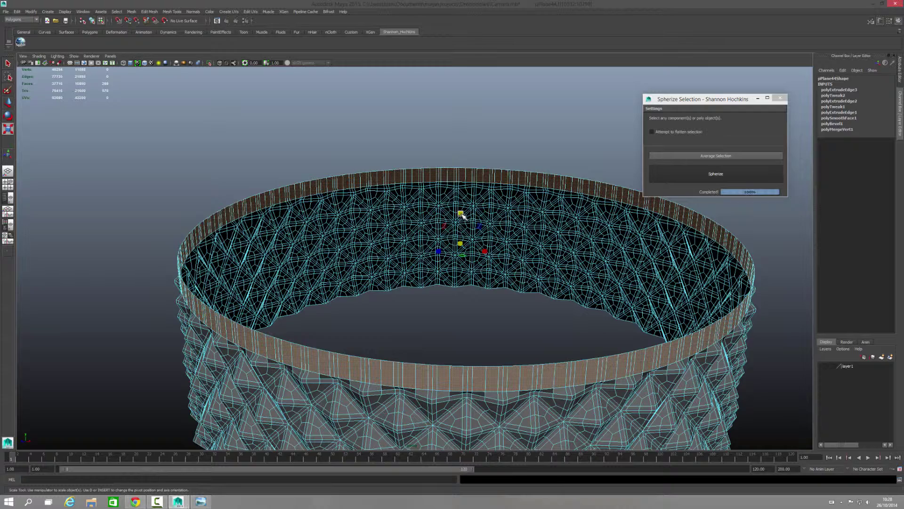
mouse_move(570, 239)
left_mouse_down("alt")
mouse_move(527, 236)
mouse_move(509, 210)
mouse_move(463, 202)
left_mouse_up("alt")
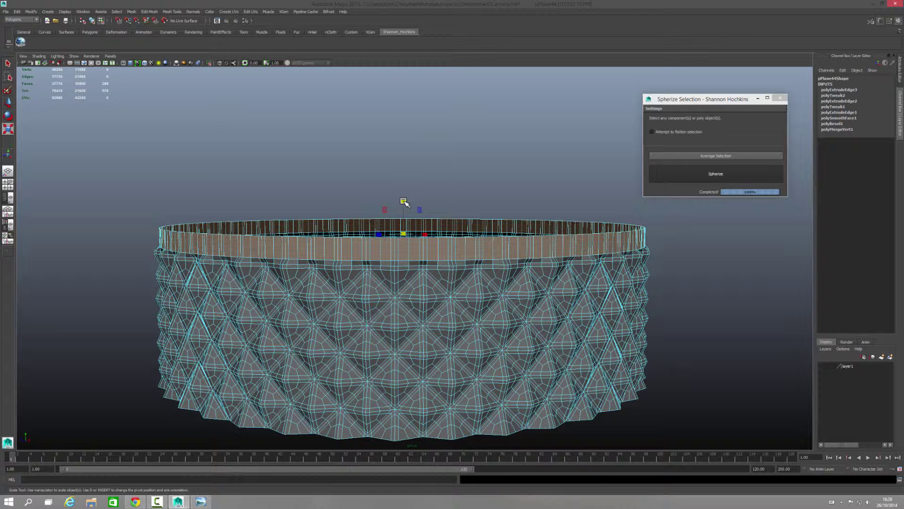
left_click_drag(403, 200, 404, 200)
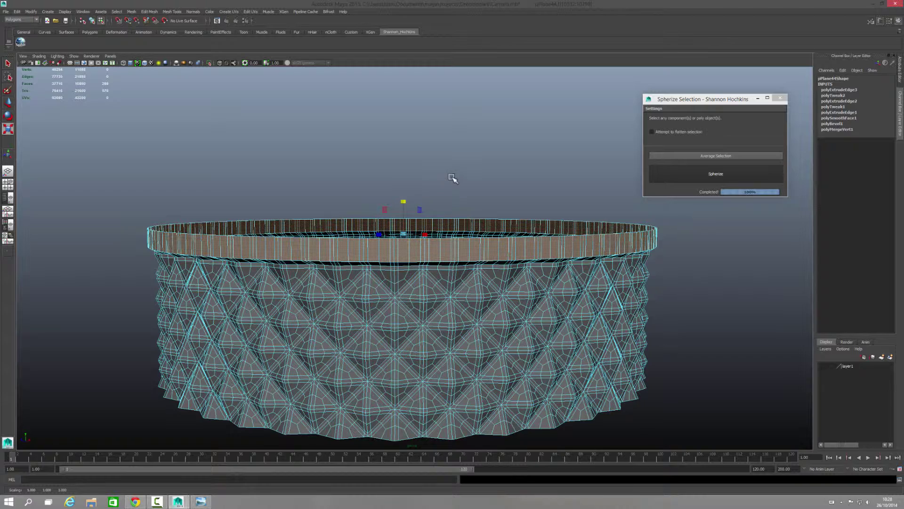
left_click_drag(453, 175, 426, 171, "alt")
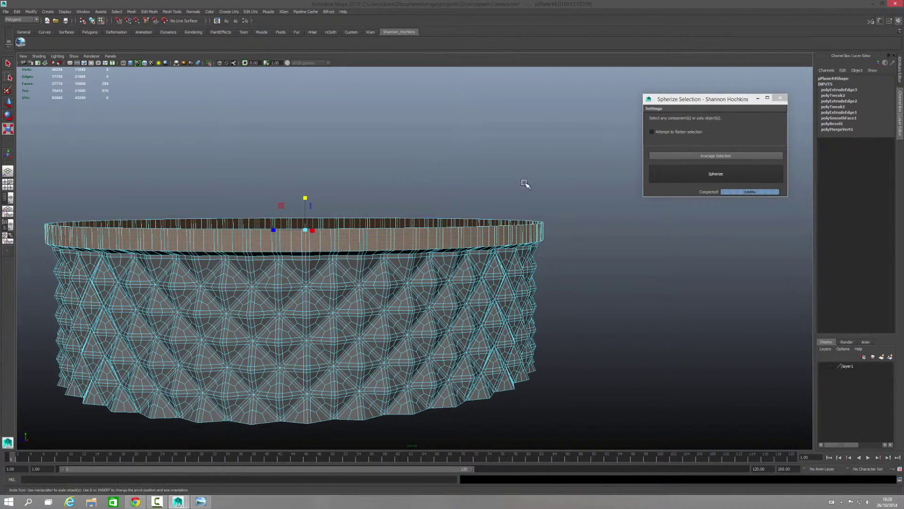
Close the Spherize Selection window and return to Object Mode on the bowl
left_click(780, 98)
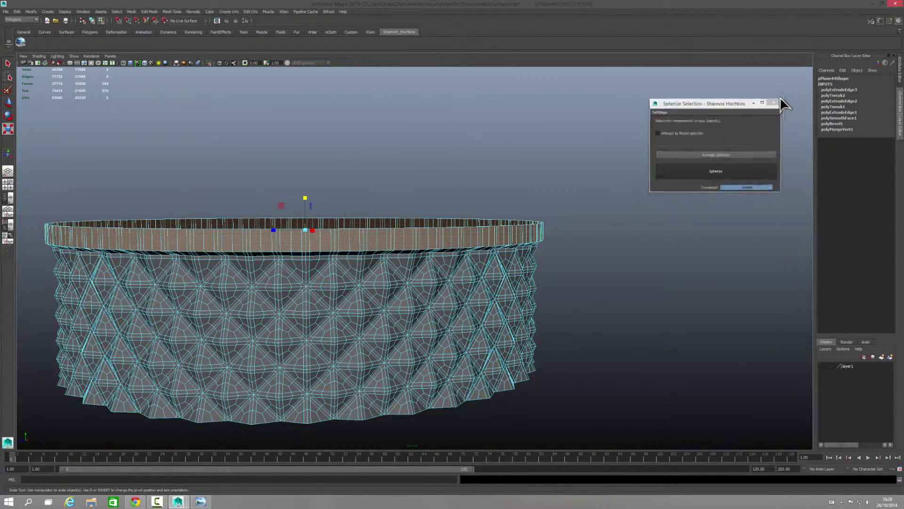
right_click_drag(426, 238, 430, 236)
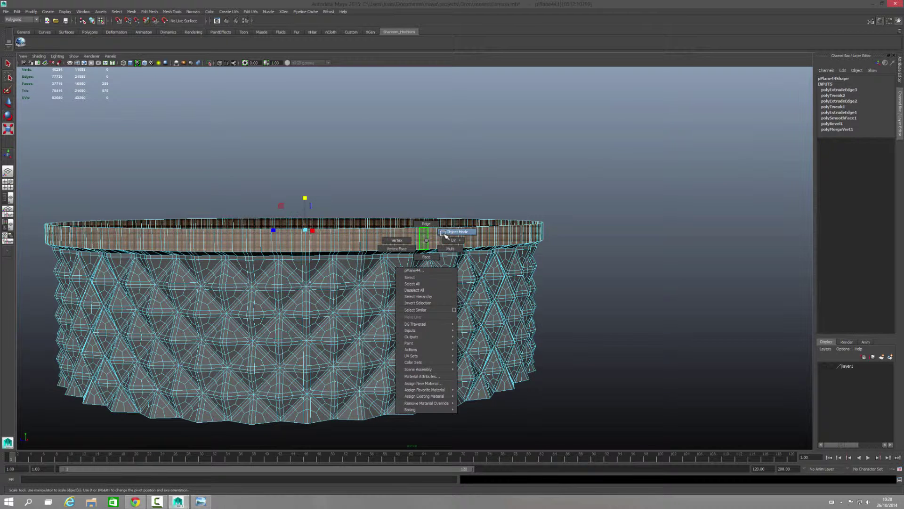
left_click(430, 236)
left_click(588, 218)
Check the selected bowl in smooth mesh preview (3 key), zooming in to inspect it
mouse_move(610, 214)
left_mouse_down("alt")
mouse_move(626, 207)
mouse_move(542, 215)
mouse_move(430, 246)
left_mouse_up("alt")
left_click(523, 255)
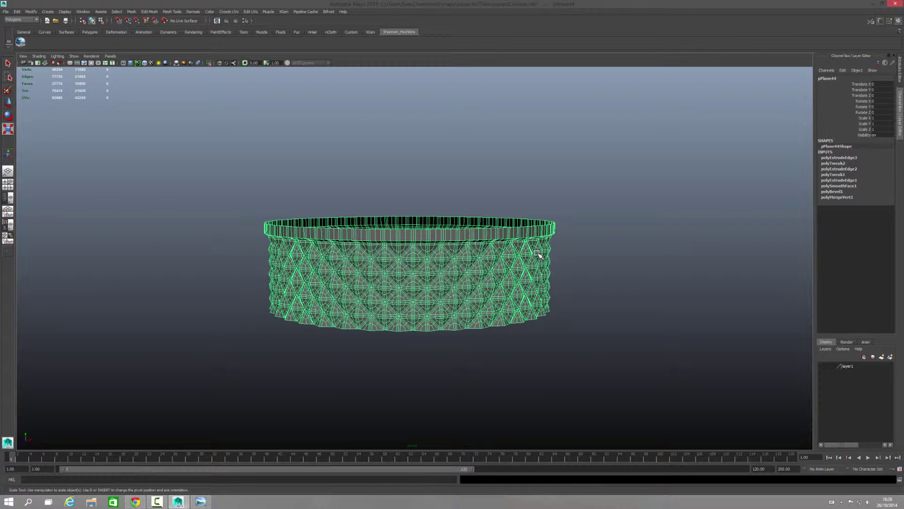
key("3")
left_click(612, 234)
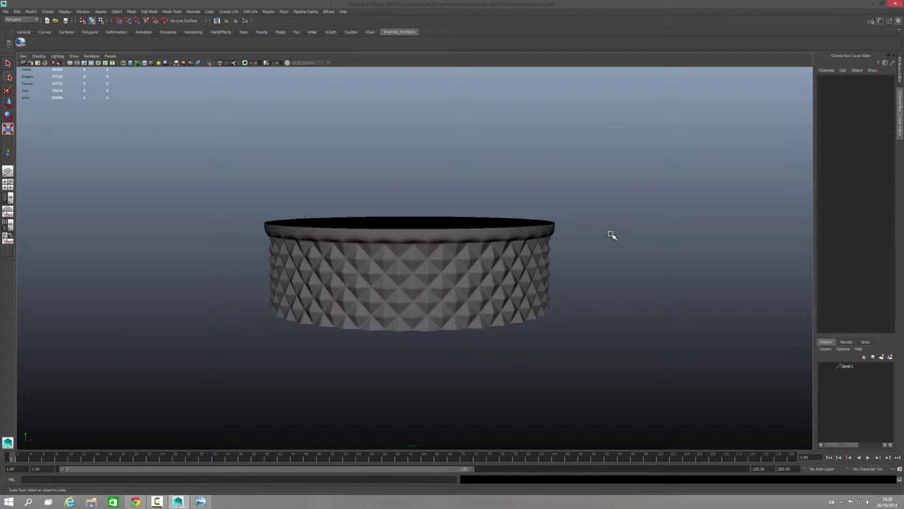
scroll(521, 265, "up", 2)
scroll(494, 266, "up", 2)
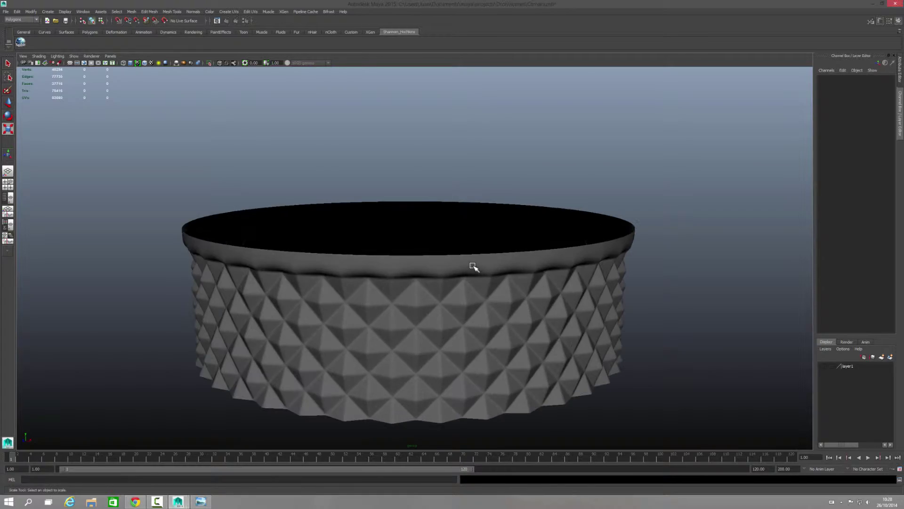
left_click(344, 264)
scroll(430, 263, "up", 2)
Turn the smoothed preview off with the 1 key, returning the bowl to normal display
scroll(432, 264, "up", 2)
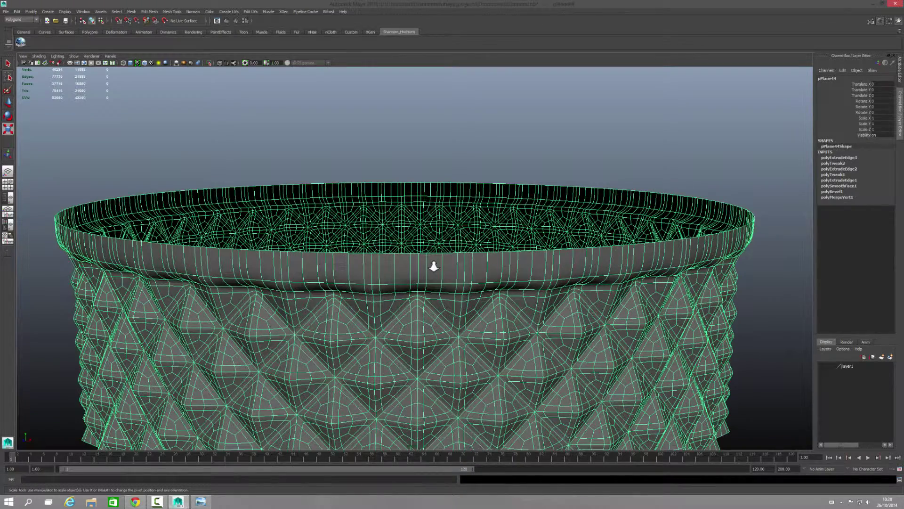
key("1")
right_click(383, 276)
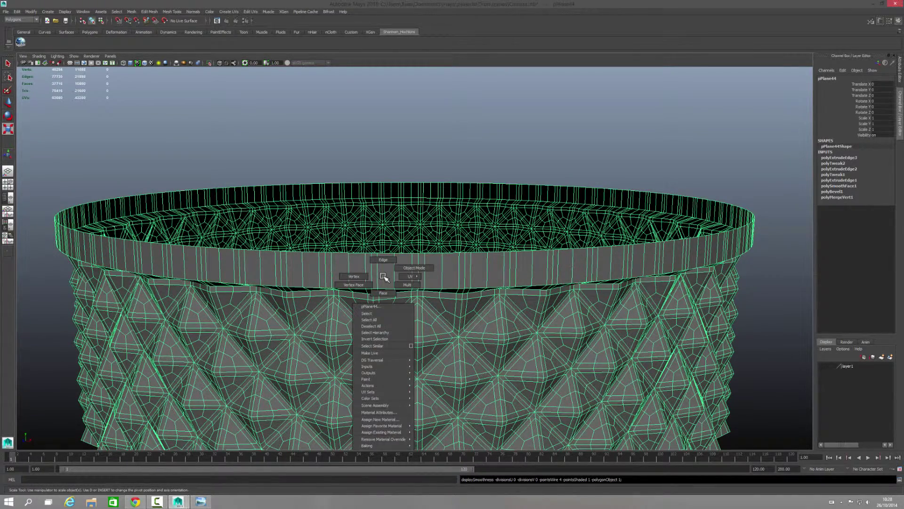
left_click(384, 277)
Insert three edge loops just below the flared rim, then turn smooth preview back on
right_click(384, 277, "shift")
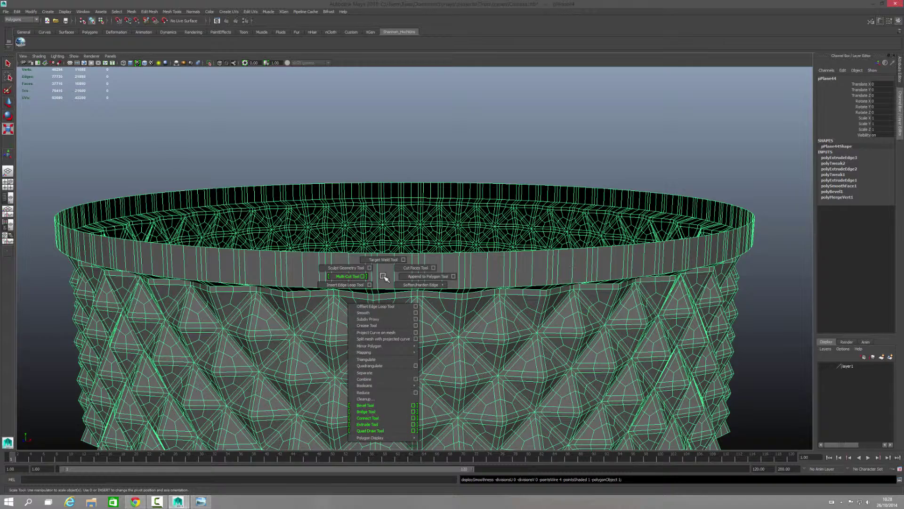
left_click(353, 287)
left_click(351, 288)
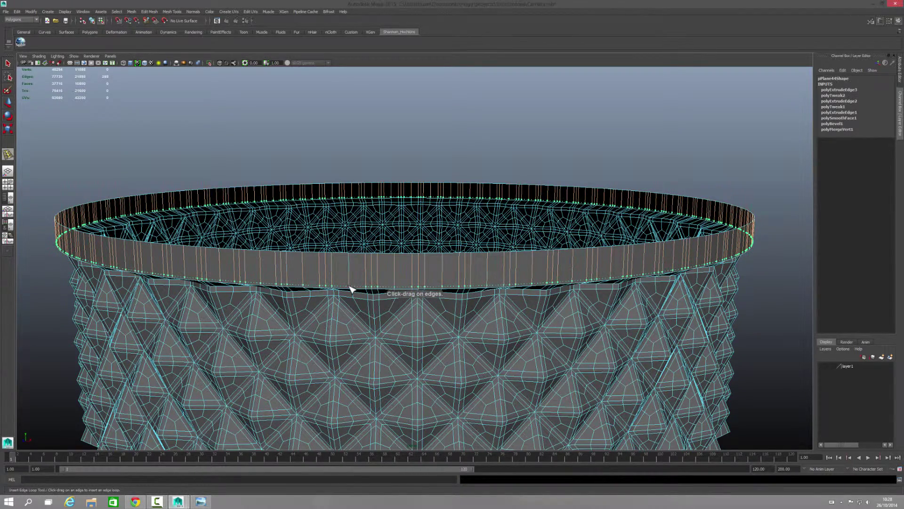
mouse_move(419, 238)
left_mouse_down("alt")
mouse_move(414, 222)
mouse_move(379, 306)
left_mouse_up("alt")
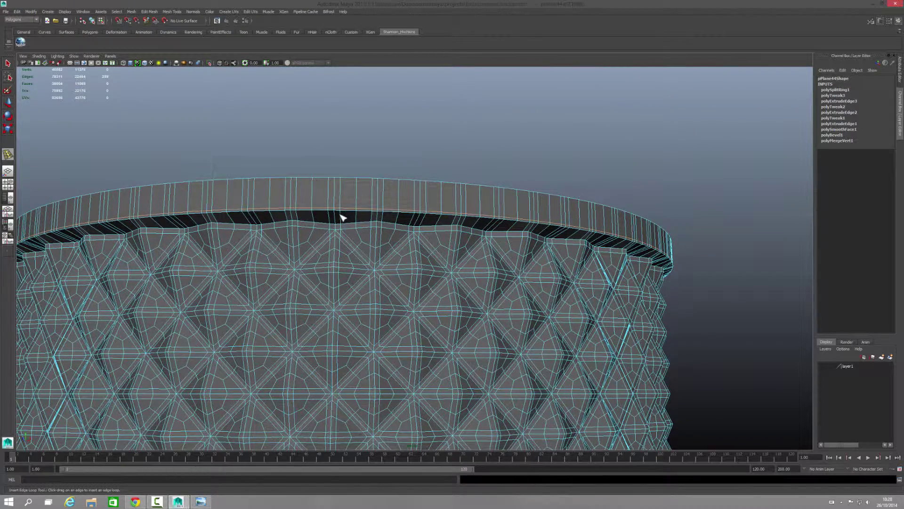
left_click(342, 217)
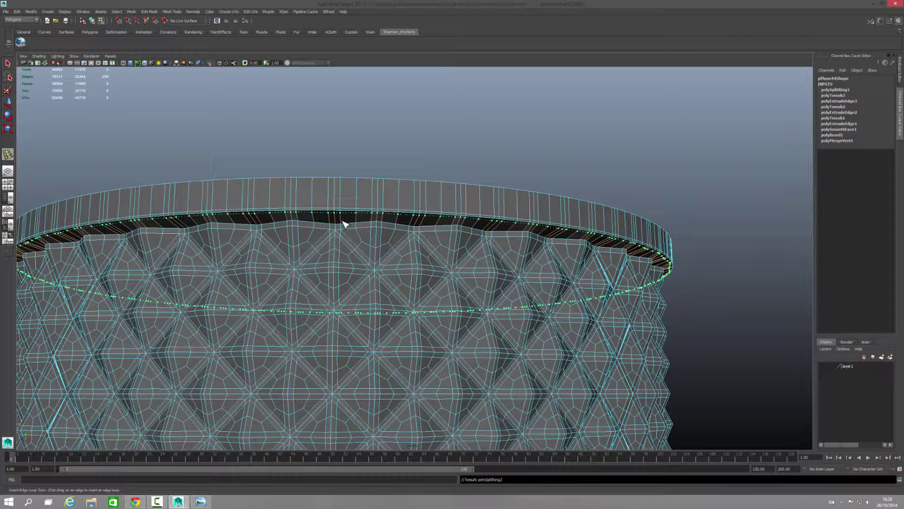
left_click_drag(342, 217, 343, 224)
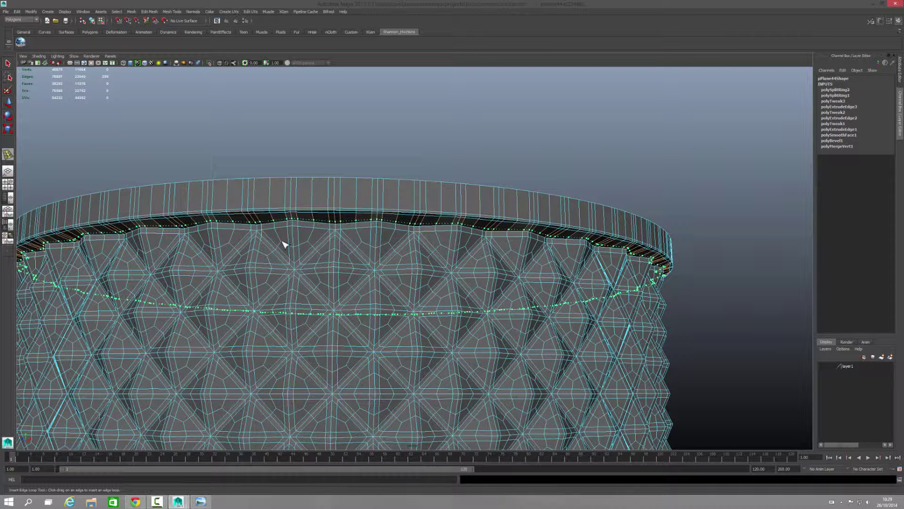
left_click_drag(284, 244, 289, 247)
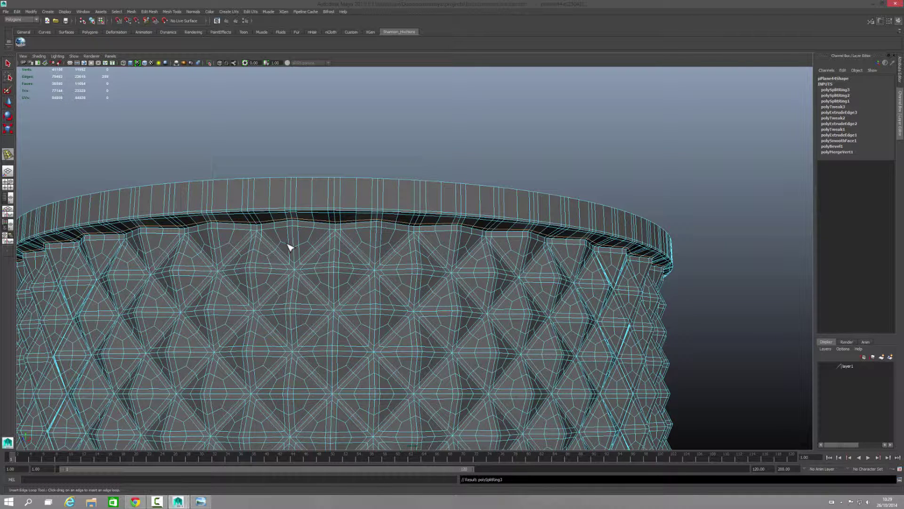
right_click_drag(362, 197, 376, 191)
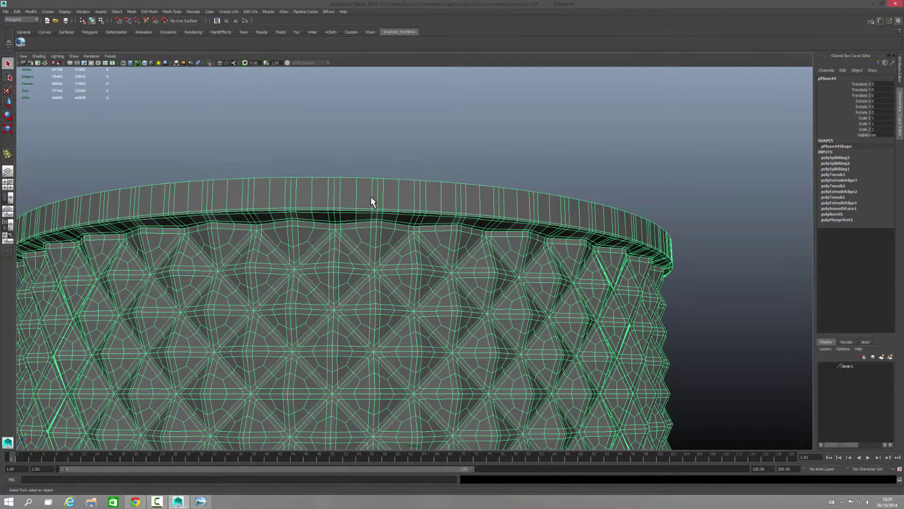
key("3")
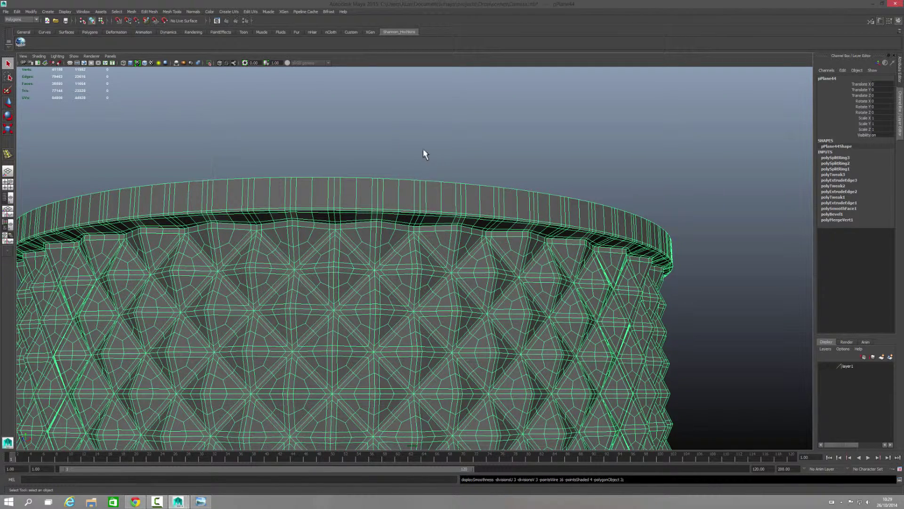
Deselect, orbit and pull back to view the whole smoothed basket, then reselect it
left_click(433, 146)
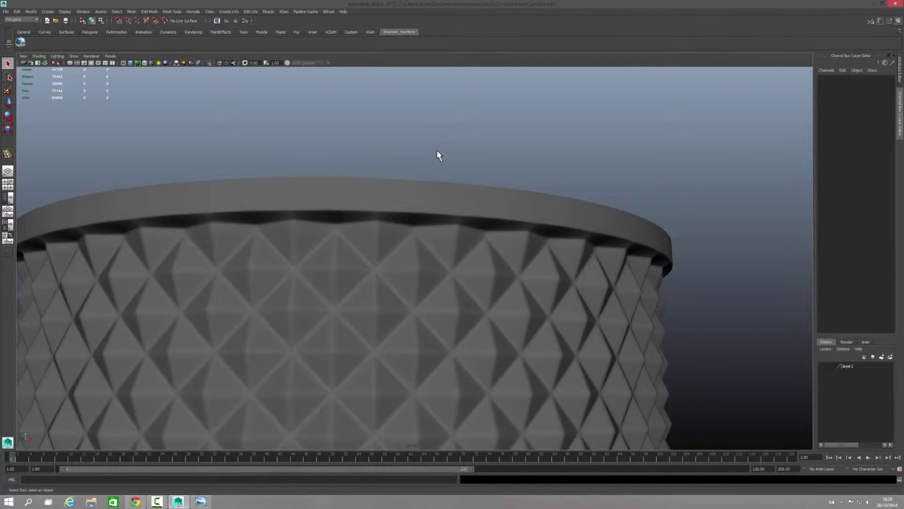
right_click_drag(516, 180, 410, 177, "alt")
left_click_drag(410, 177, 424, 157, "alt")
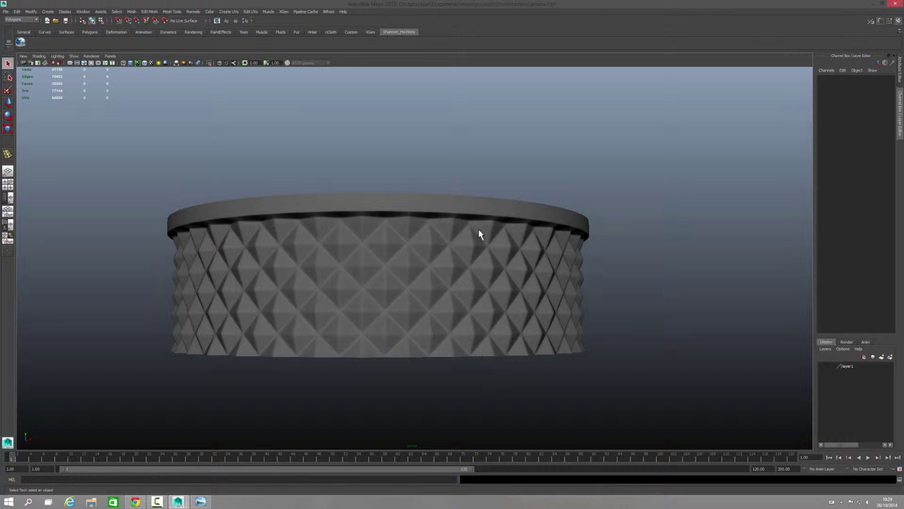
right_click_drag(647, 328, 480, 340, "alt")
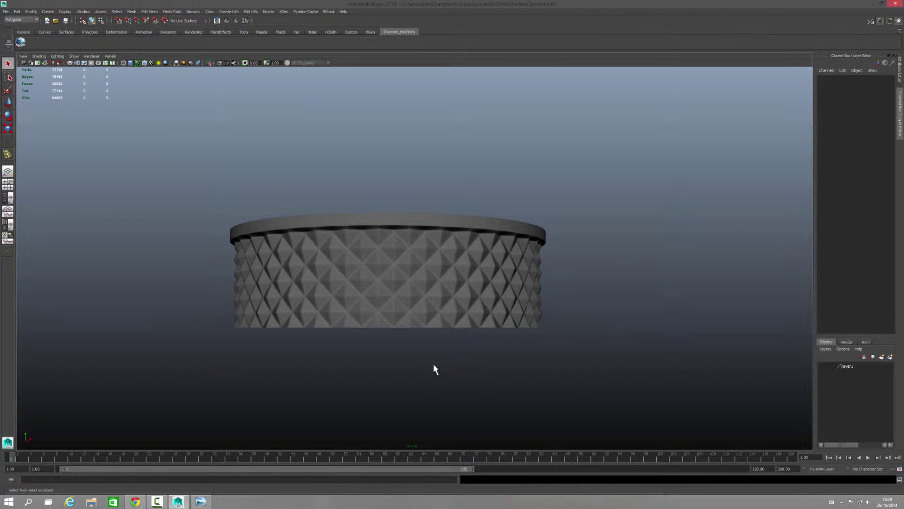
left_click_drag(596, 293, 603, 331, "alt")
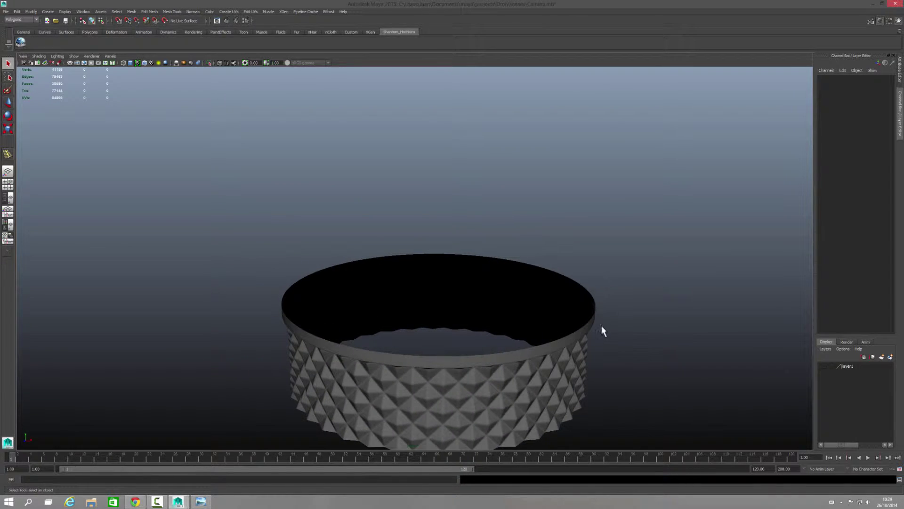
left_click(511, 356)
scroll(457, 261, "up", 3)
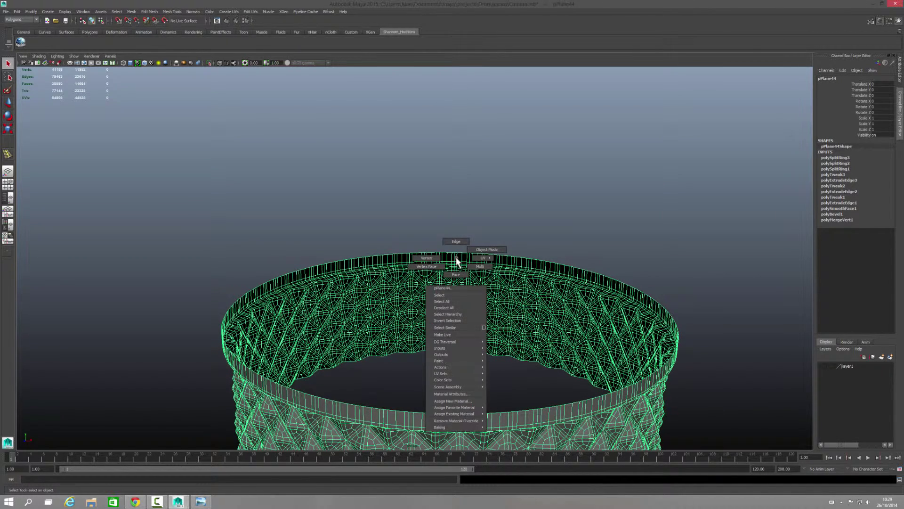
Select the top rim edge loop, extrude it and scale the new edge outward
right_click_drag(456, 263, 455, 244)
double_click(451, 413)
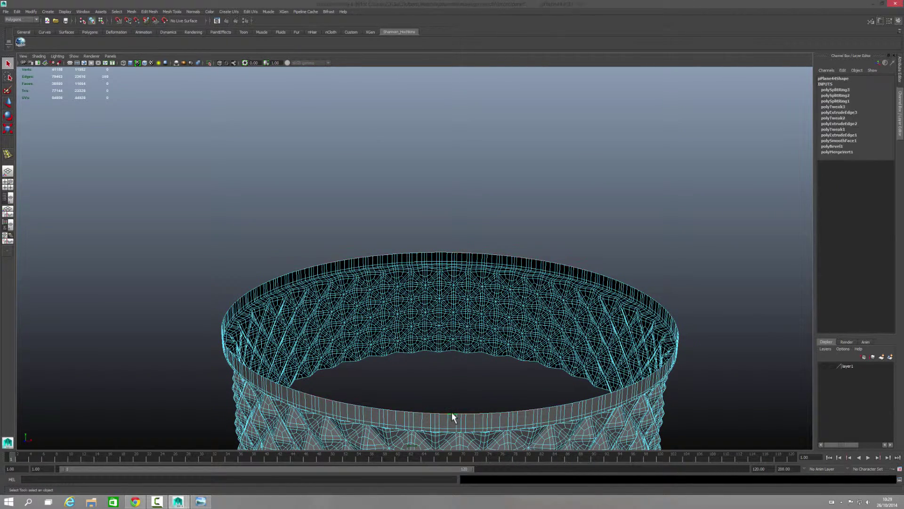
right_click_drag(560, 160, 558, 173)
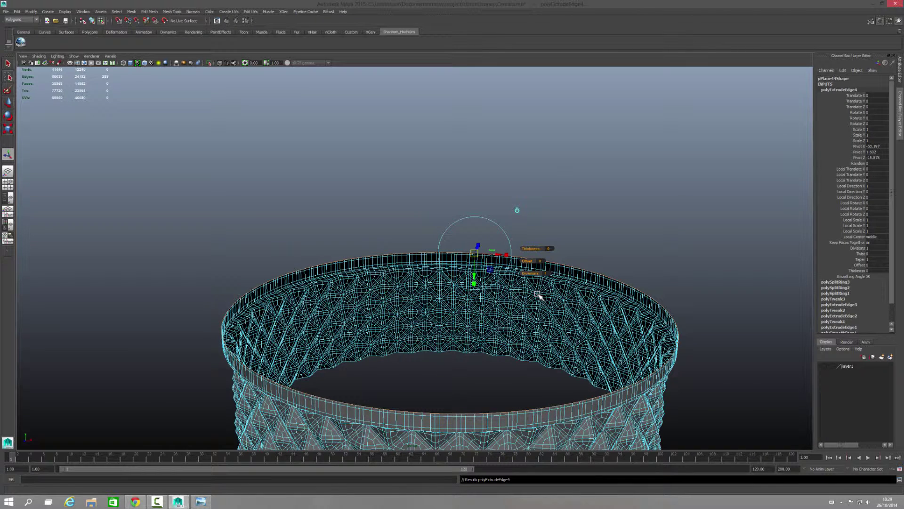
left_click_drag(447, 311, 444, 314)
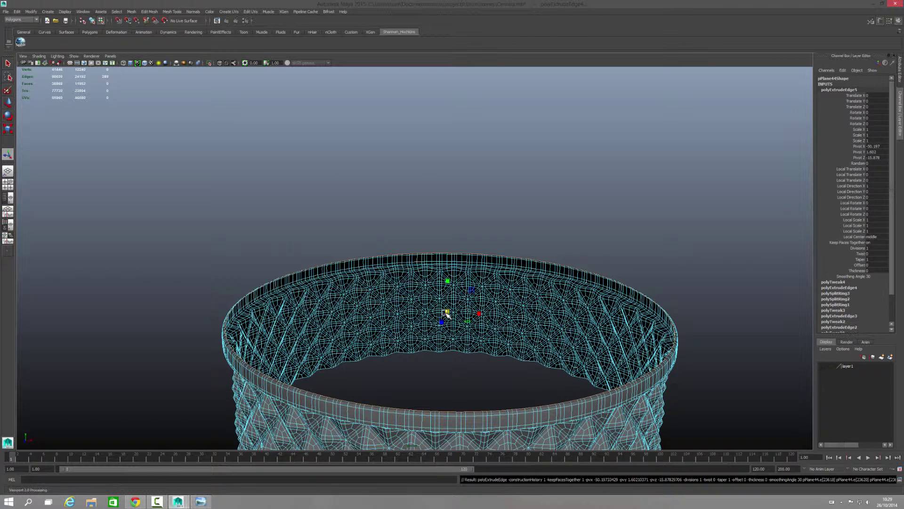
key("ctrl+e")
left_click_drag(445, 313, 423, 319)
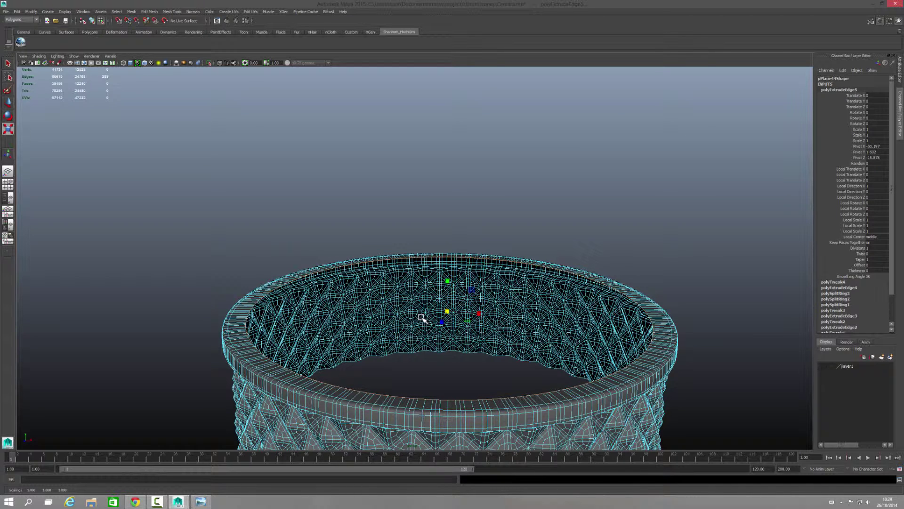
Lower the rim edge, then extrude twice more, scaling inward into a wide flat lip
key("w")
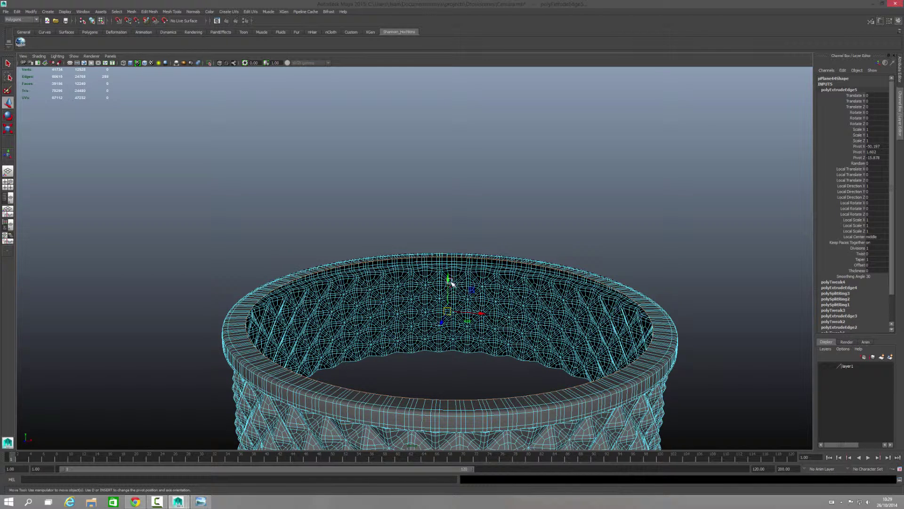
mouse_move(448, 279)
left_mouse_down()
mouse_move(440, 304)
mouse_move(440, 297)
left_mouse_up()
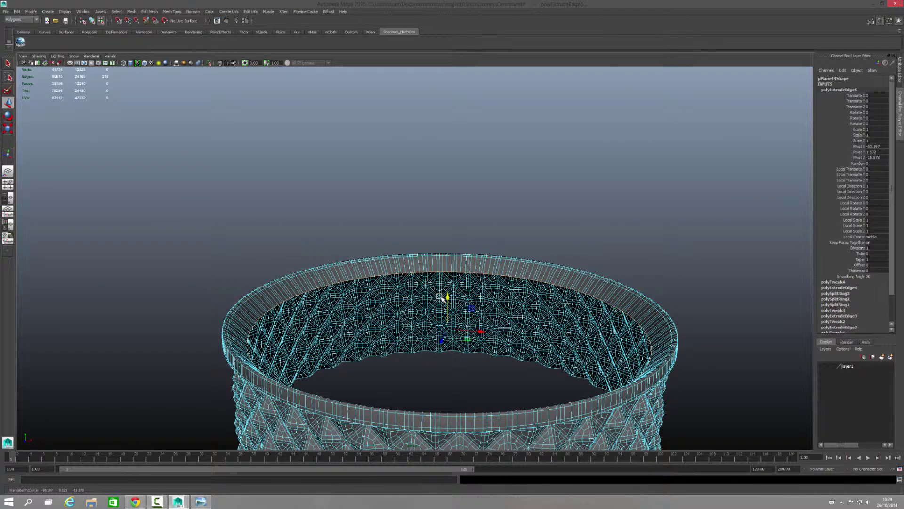
key("ctrl+e")
key("ctrl+e")
key("r")
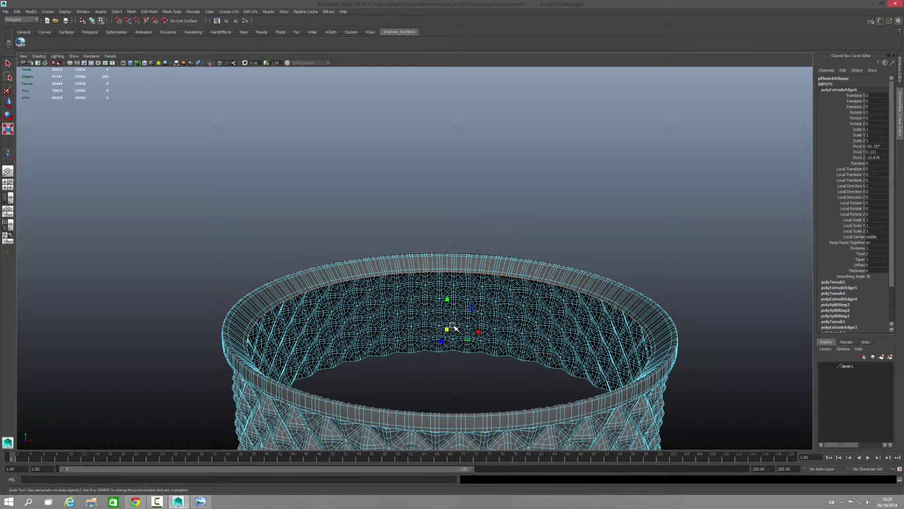
left_click_drag(448, 330, 438, 333)
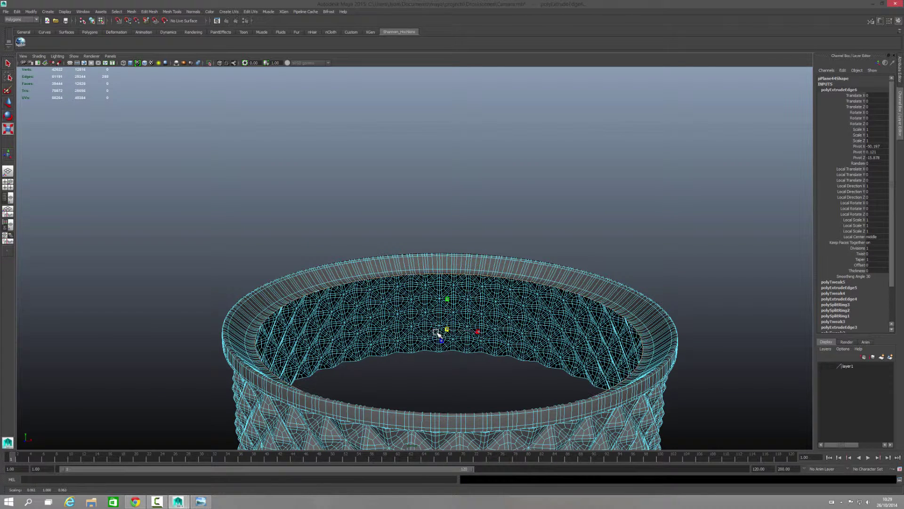
key("ctrl+e")
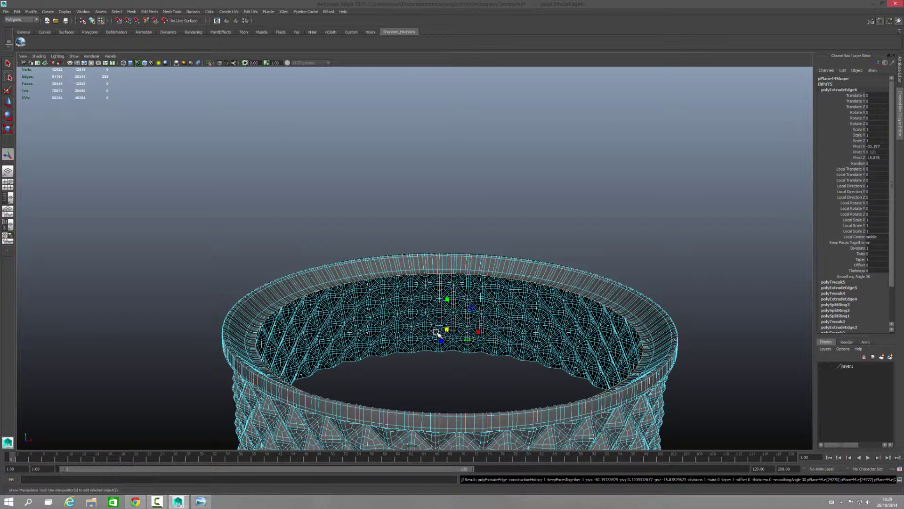
key("r")
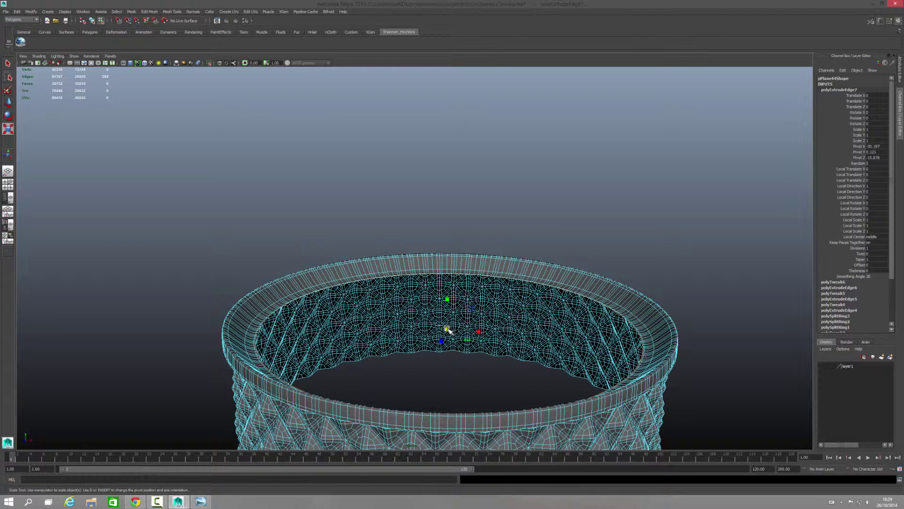
left_click_drag(447, 329, 384, 339)
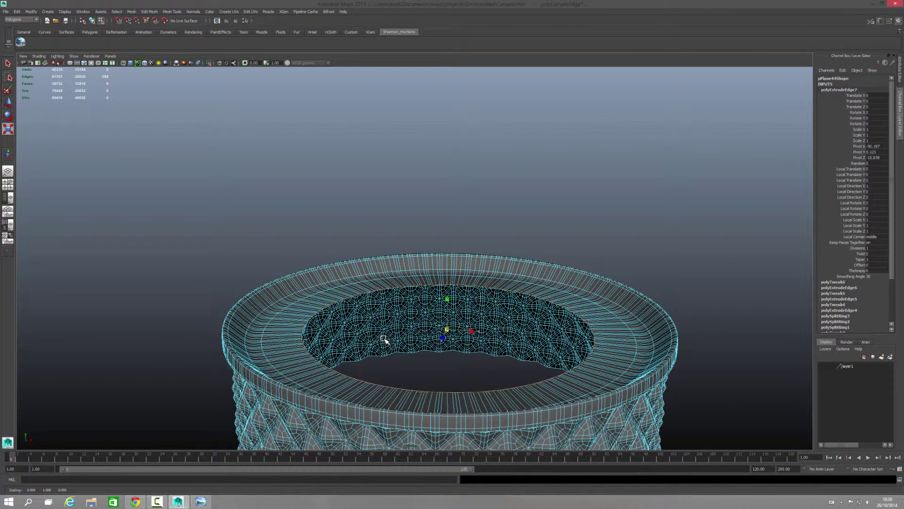
right_click(571, 298)
Orbit around the finished ring, then bring up the white lens reference photo in Windows Photo Viewer
left_click(572, 297)
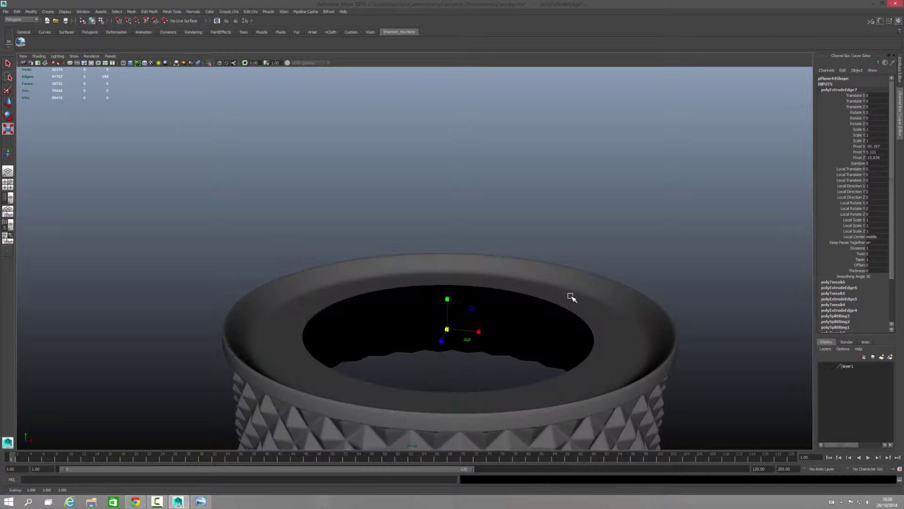
mouse_move(671, 259)
left_mouse_down("alt")
mouse_move(555, 256)
mouse_move(531, 265)
mouse_move(541, 267)
left_mouse_up("alt")
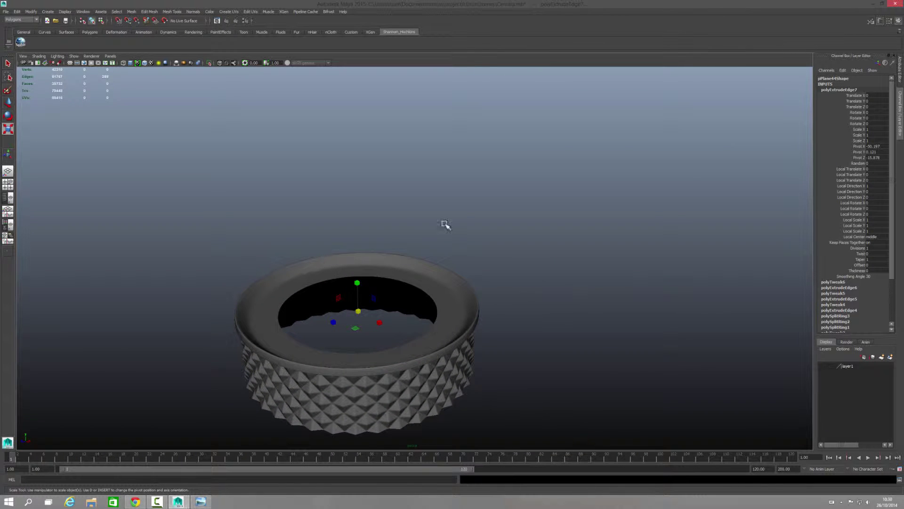
mouse_move(440, 278)
left_mouse_down("alt")
mouse_move(476, 273)
mouse_move(567, 202)
mouse_move(577, 216)
left_mouse_up("alt")
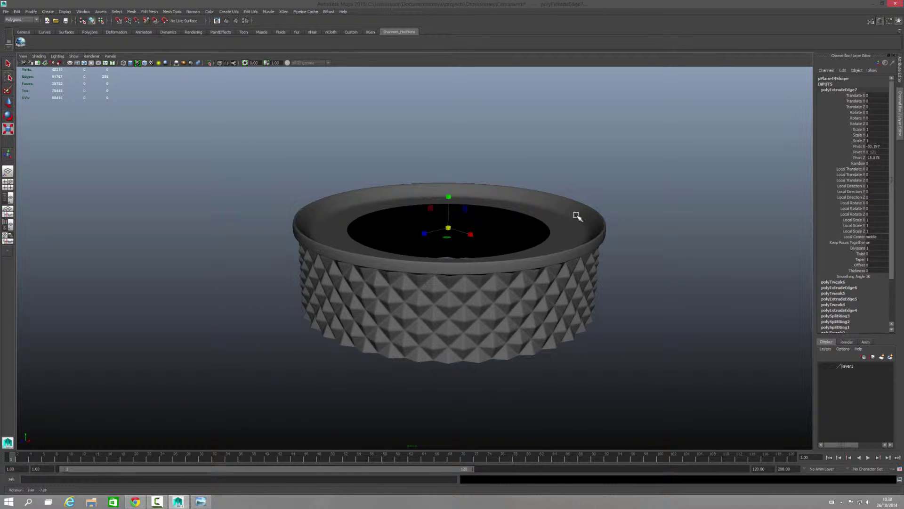
key("alt+Tab")
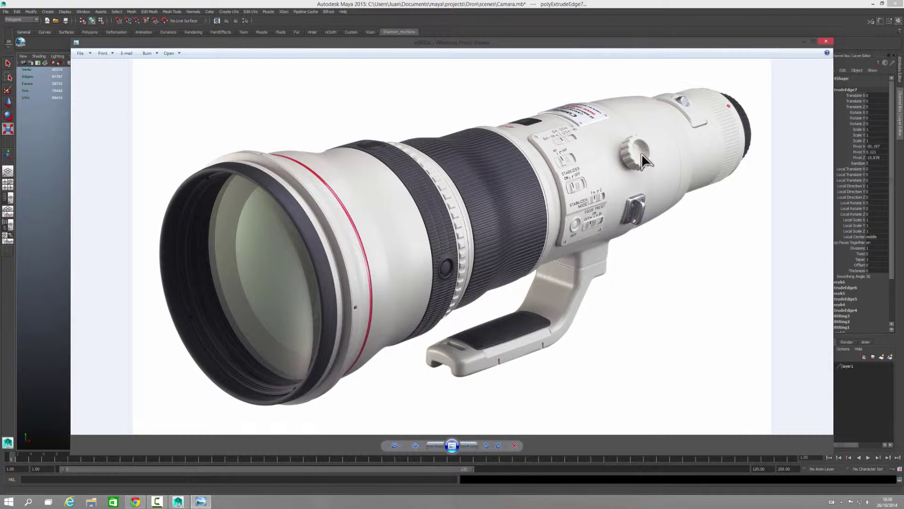
left_click(814, 42)
Close the reference photo, tumble the view, and save the scene as Camera.mb
key("alt+Tab")
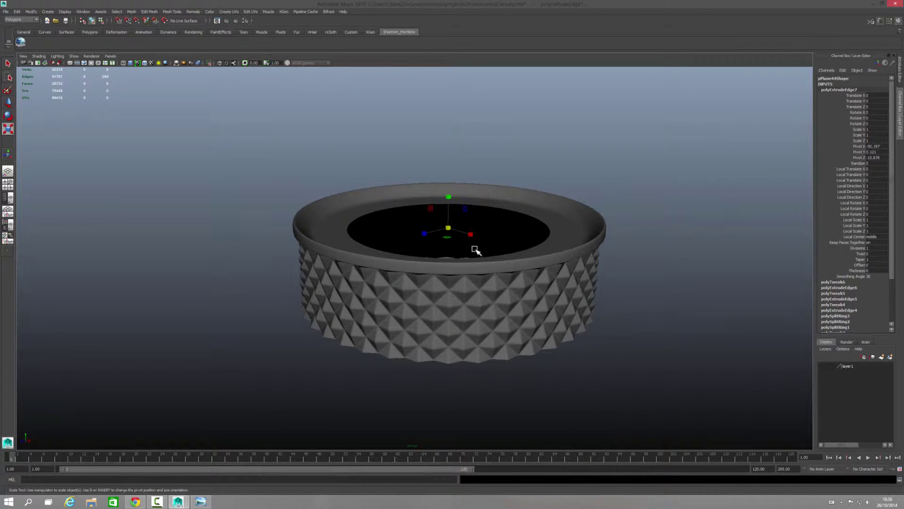
right_click_drag(638, 244, 489, 238, "alt")
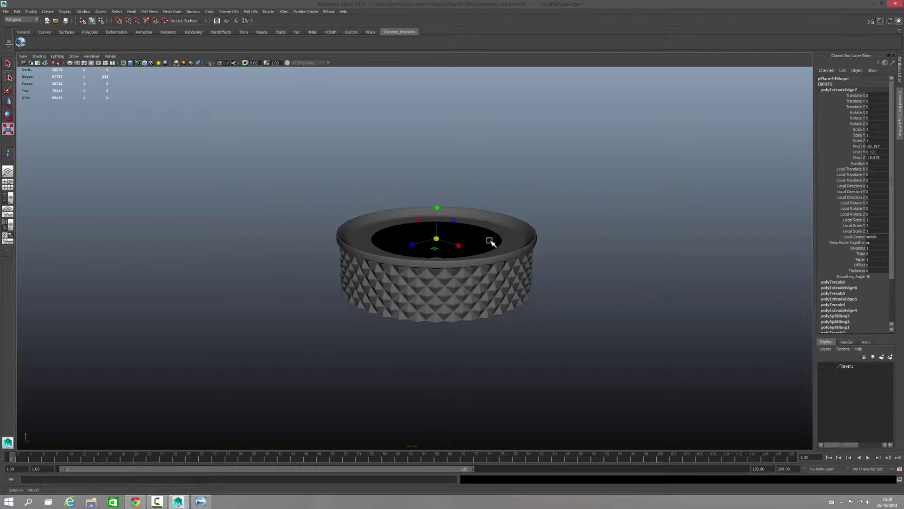
left_click_drag(489, 238, 541, 236, "alt")
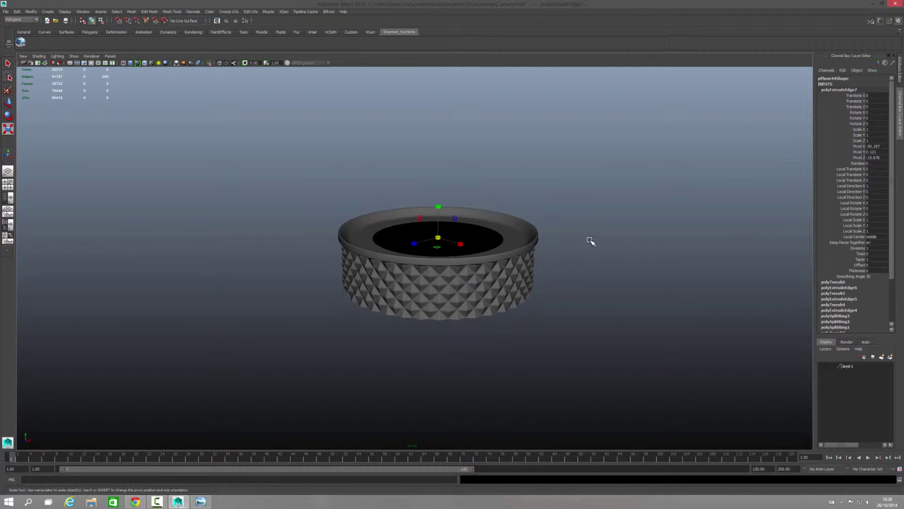
left_click(6, 12)
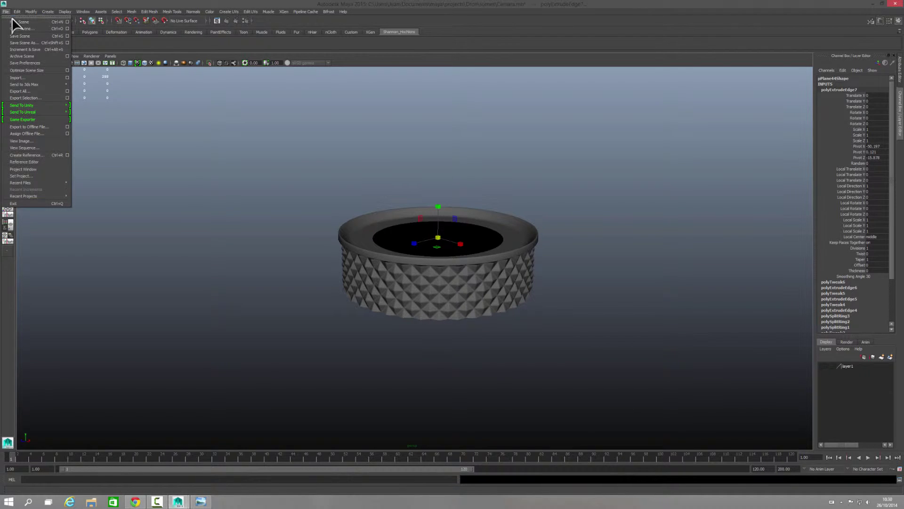
left_click(18, 34)
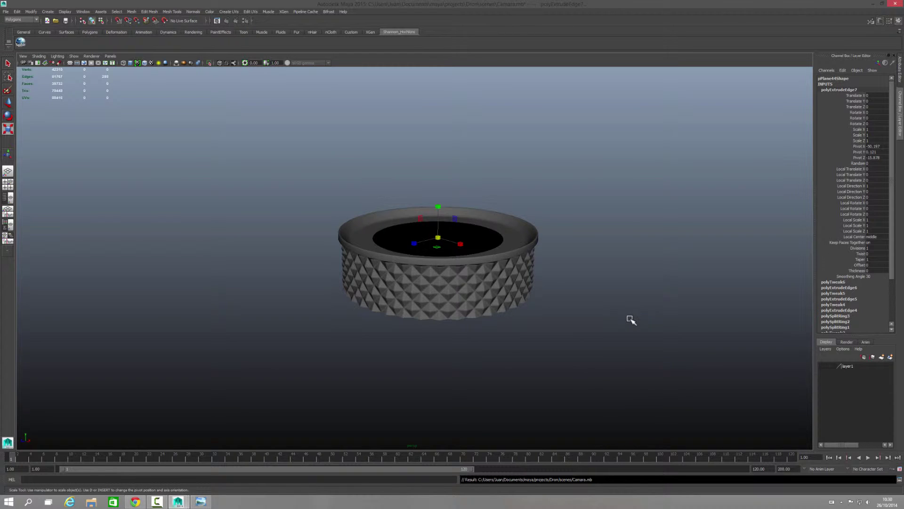
Delete all construction history on the ring, save Camera.mb again, and deselect
left_click(495, 292)
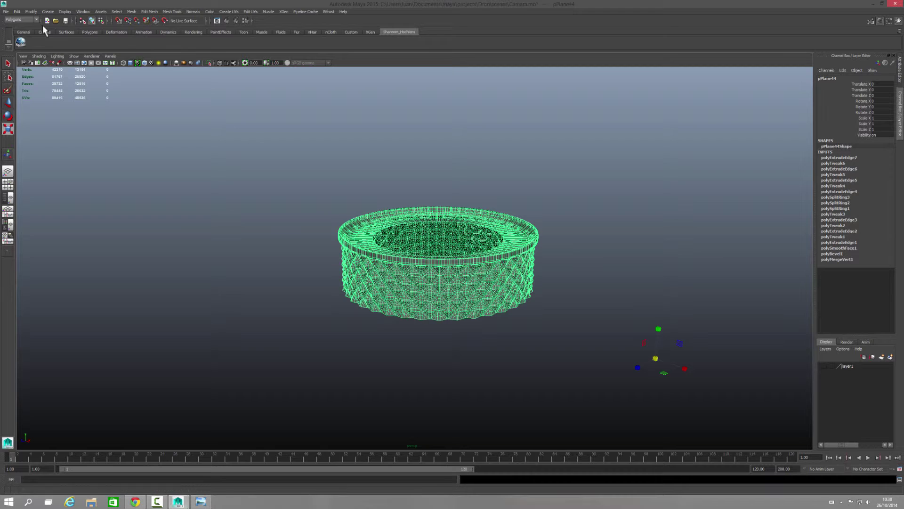
left_click(17, 11)
mouse_move(35, 92)
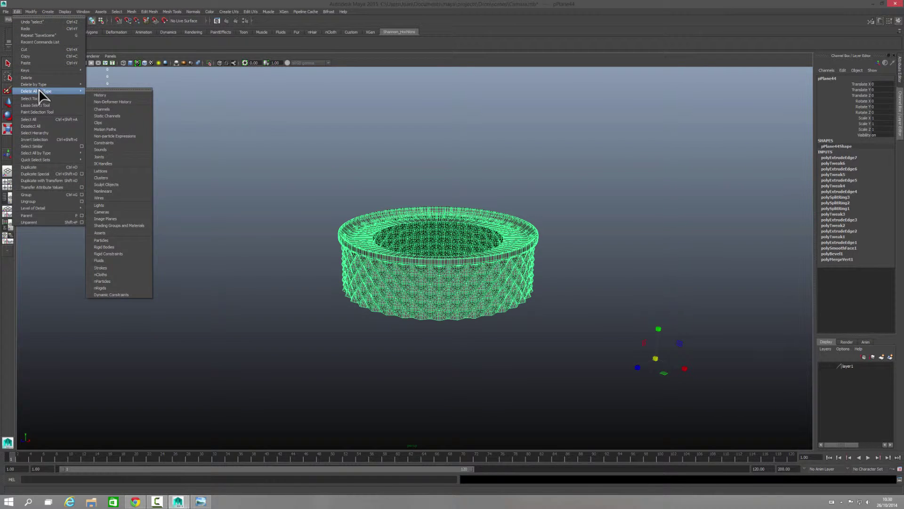
left_click(114, 96)
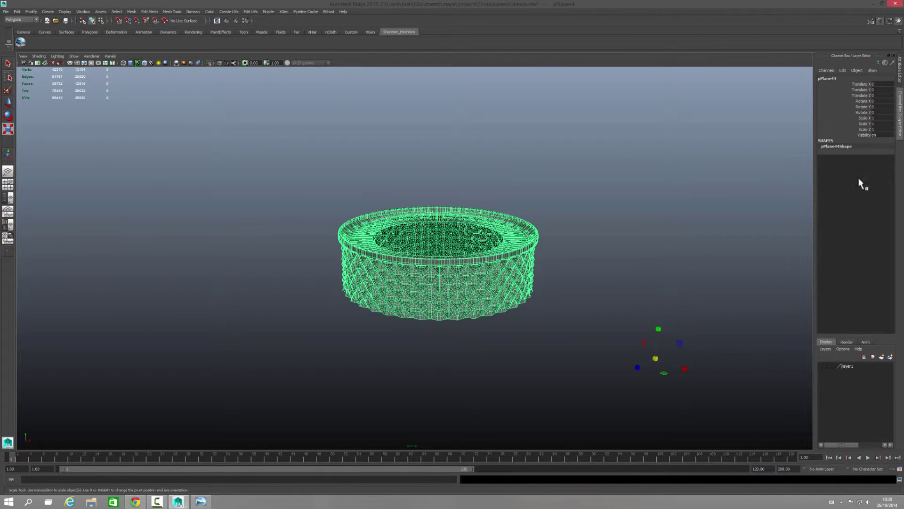
left_click(66, 22)
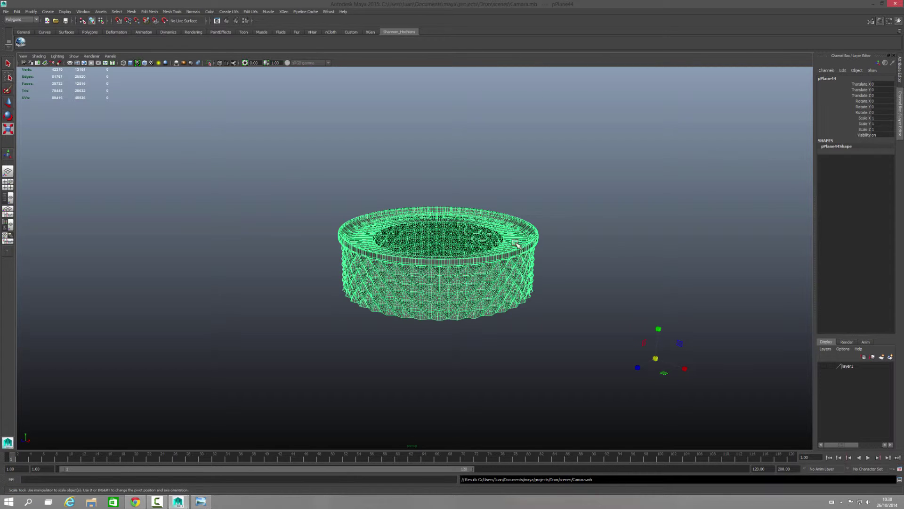
left_click(595, 243)
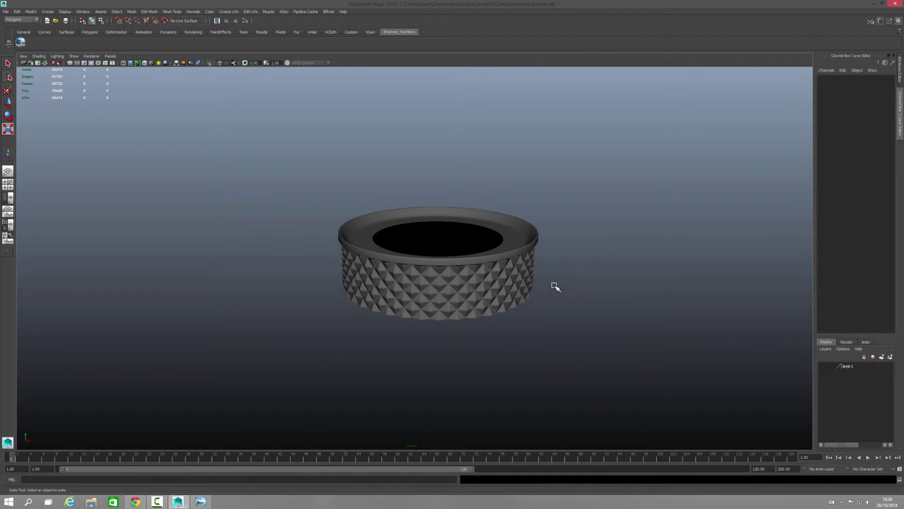